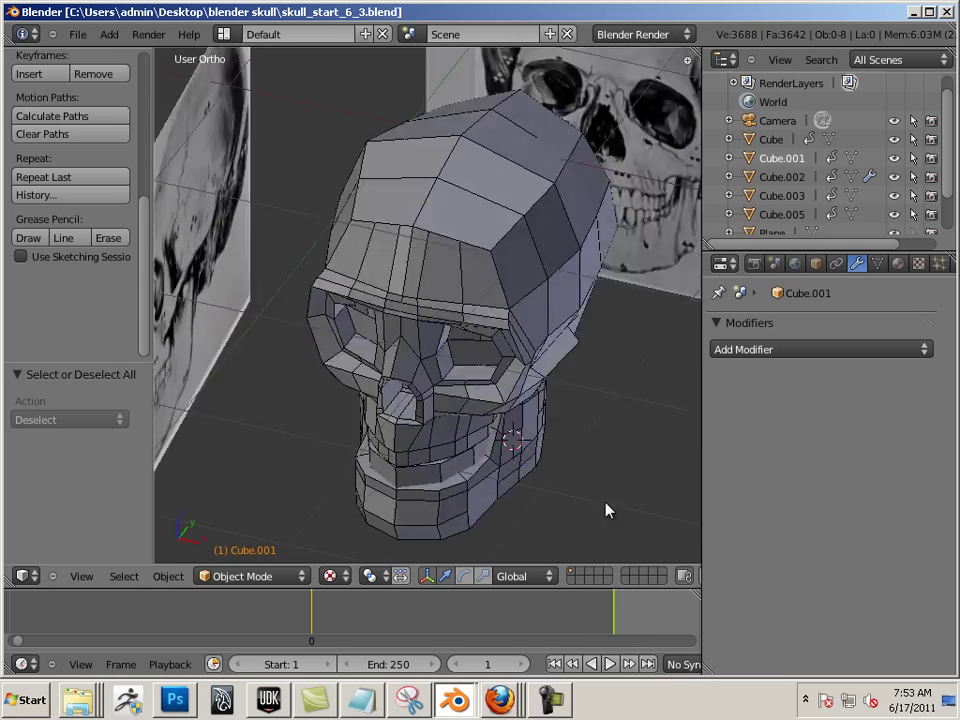
Select the skull, lower jaw, lower teeth and upper teeth meshes together and apply their location.
scroll(619, 506, "down", 4)
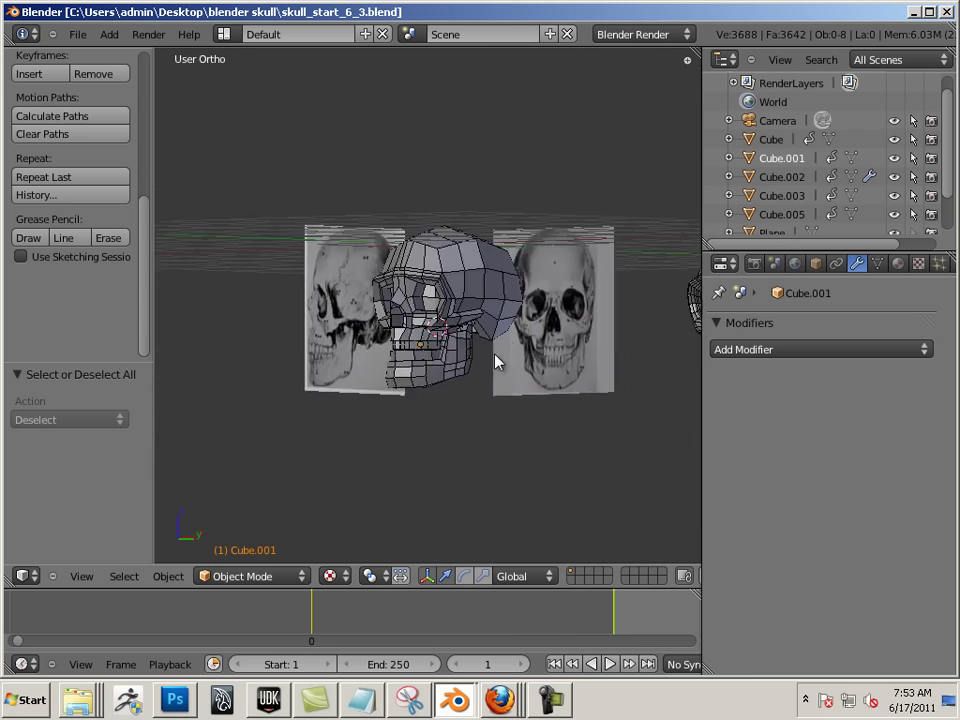
scroll(536, 454, "up", 2)
middle_click_drag(536, 454, 561, 274)
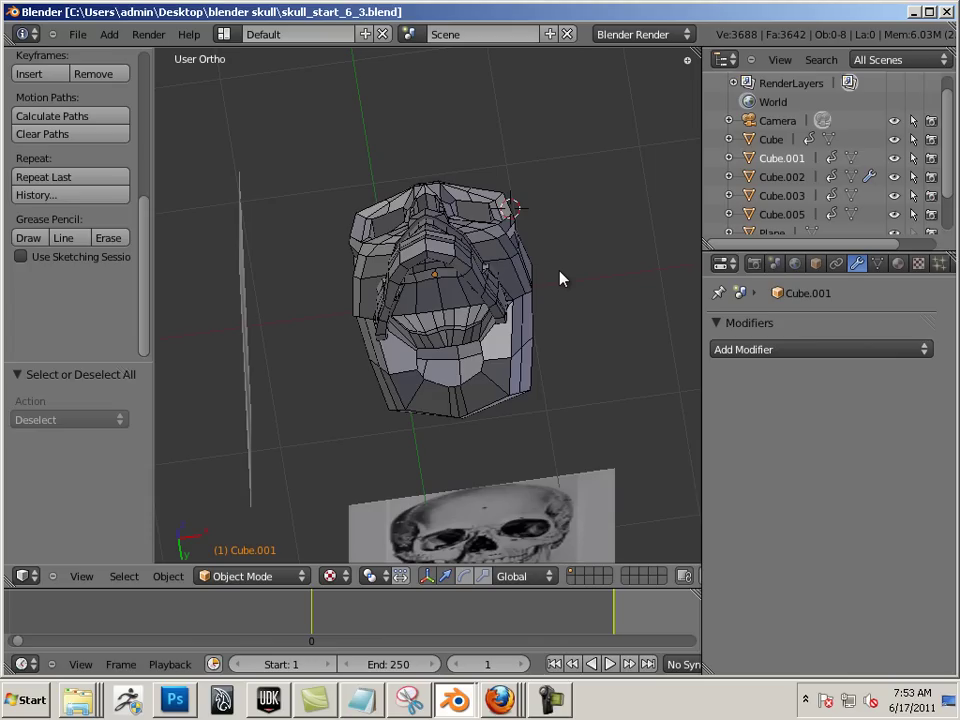
middle_click_drag(572, 281, 427, 464)
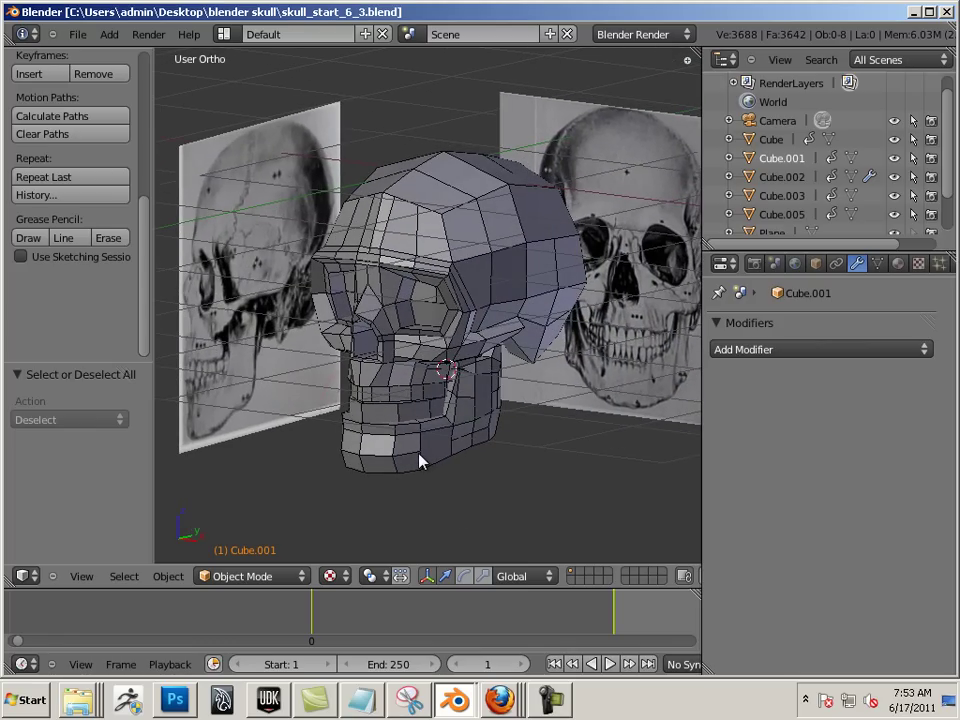
right_click(419, 461)
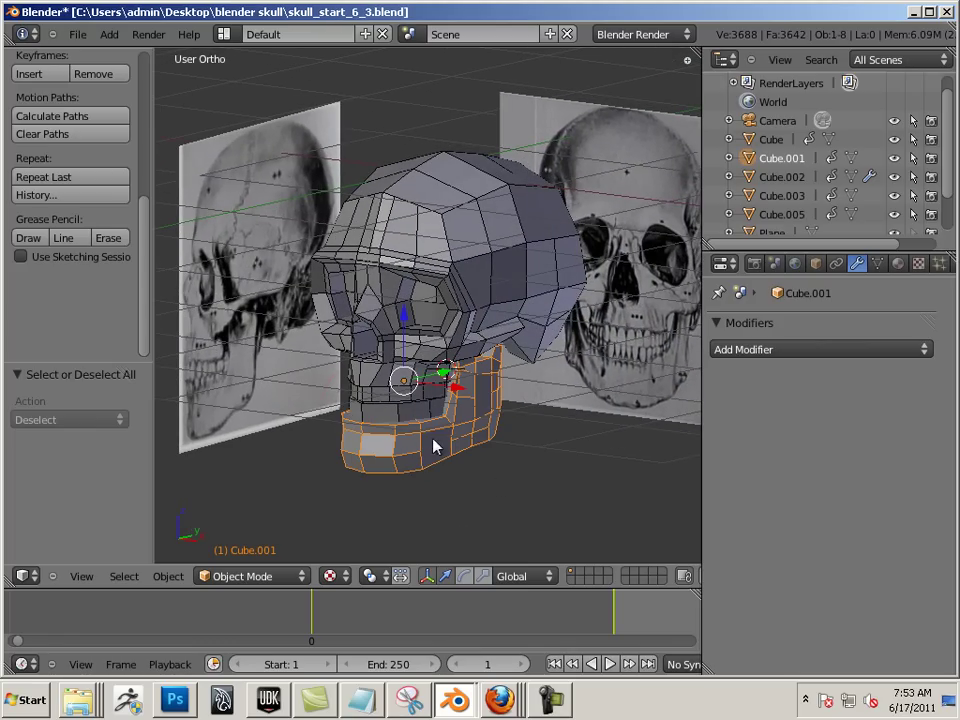
right_click(372, 397)
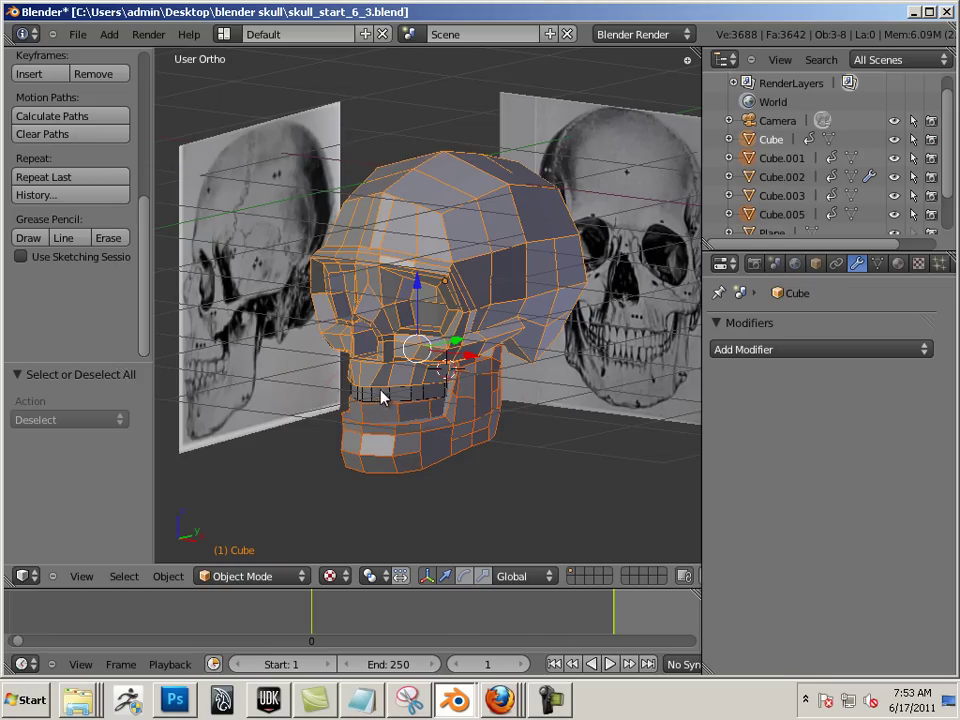
right_click(384, 398)
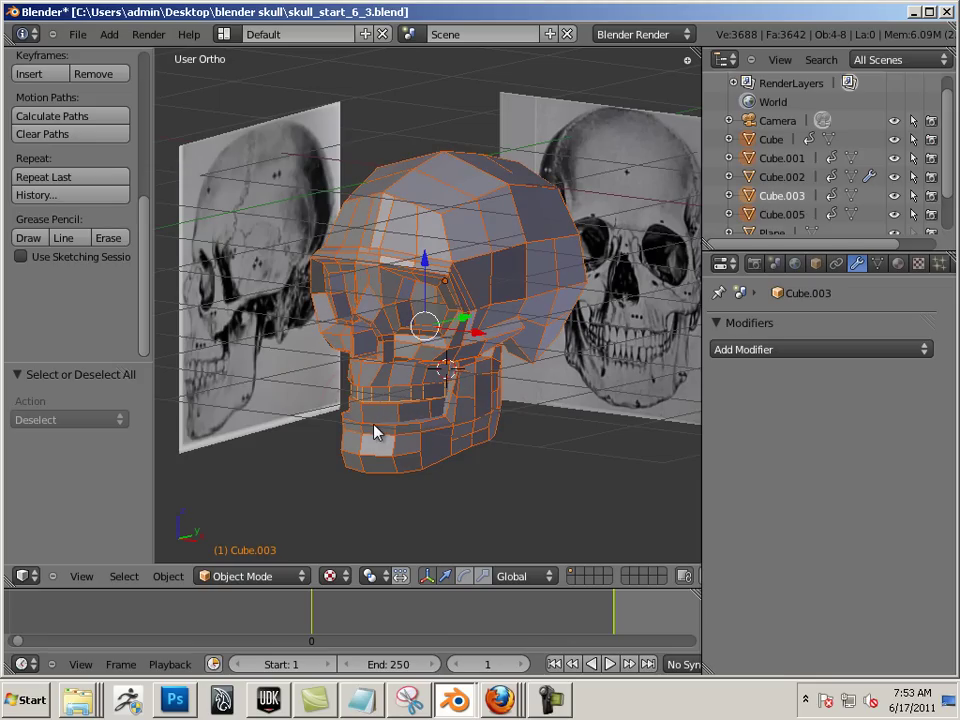
left_click(167, 577)
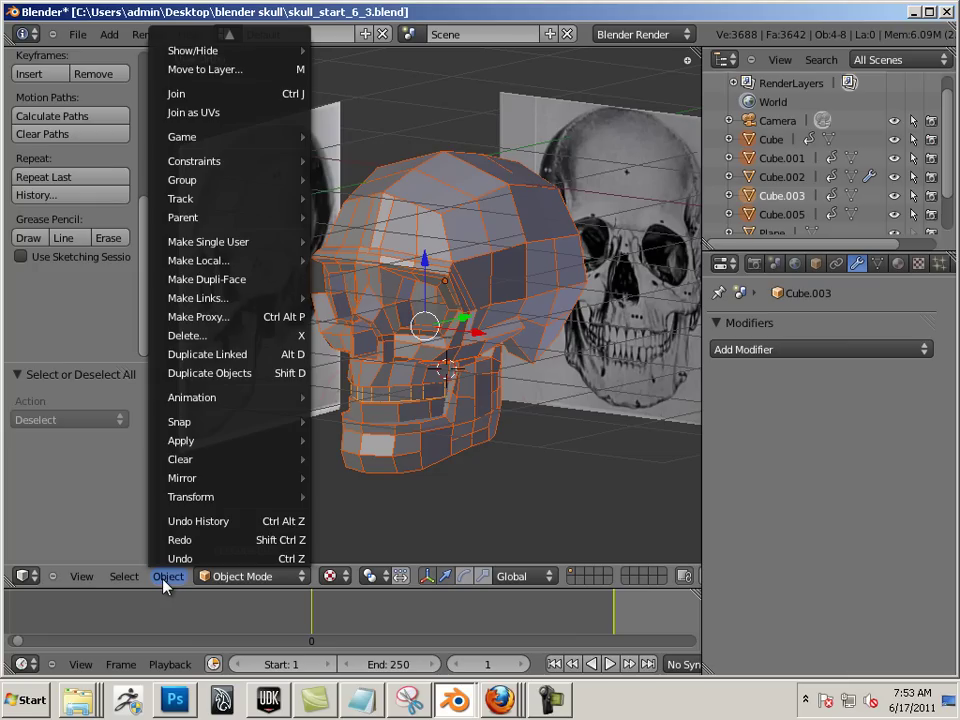
mouse_move(211, 447)
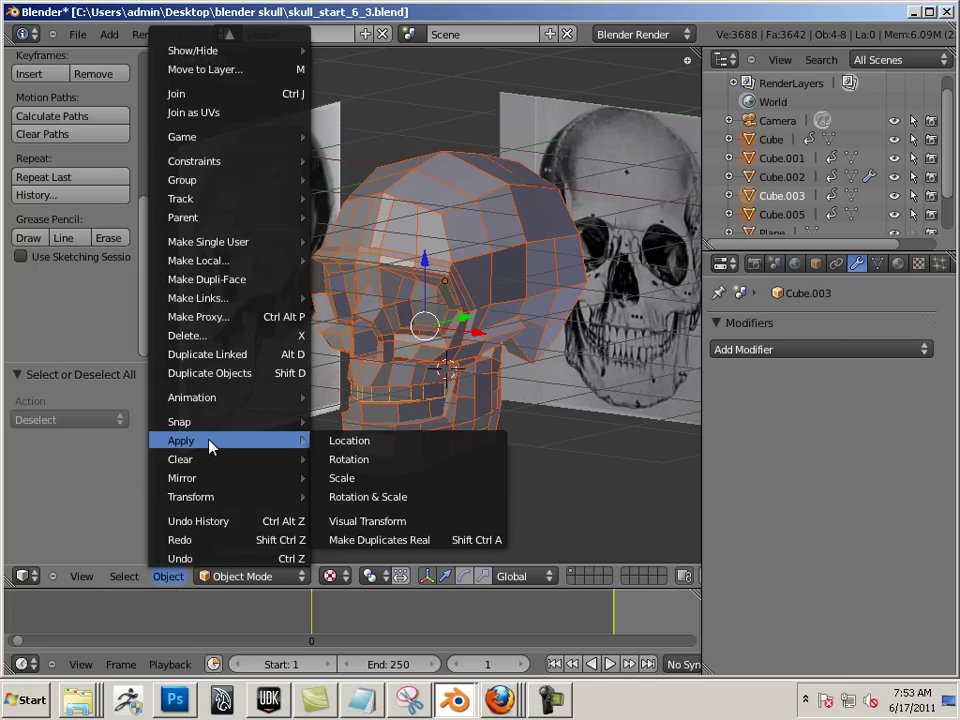
left_click(366, 449)
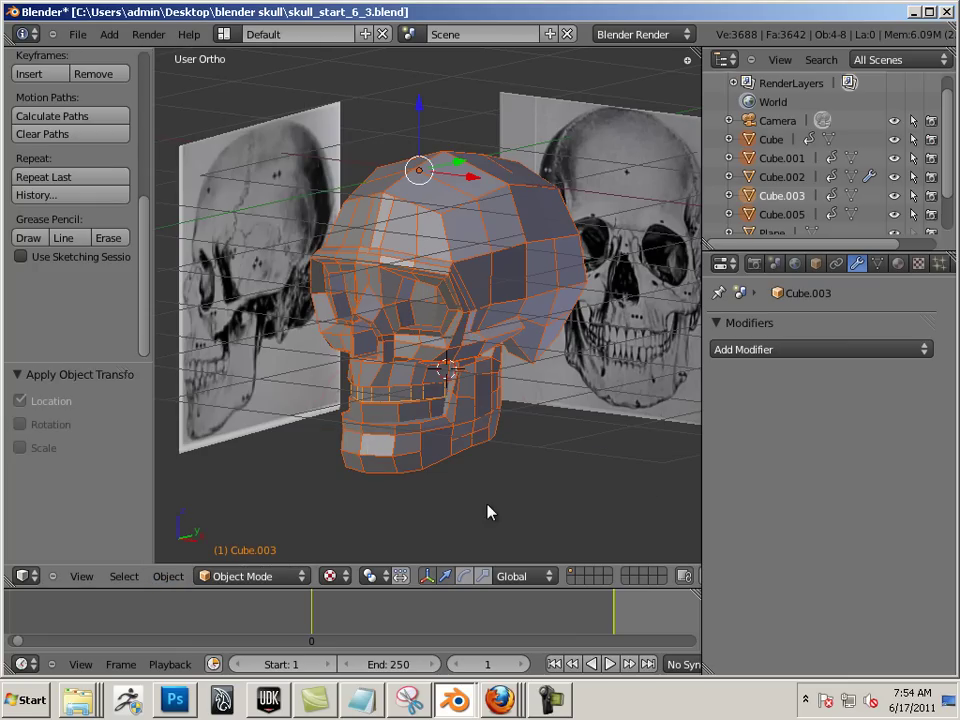
Deselect everything, select only the lower jaw and show its object transform properties.
key("a")
right_click(432, 457)
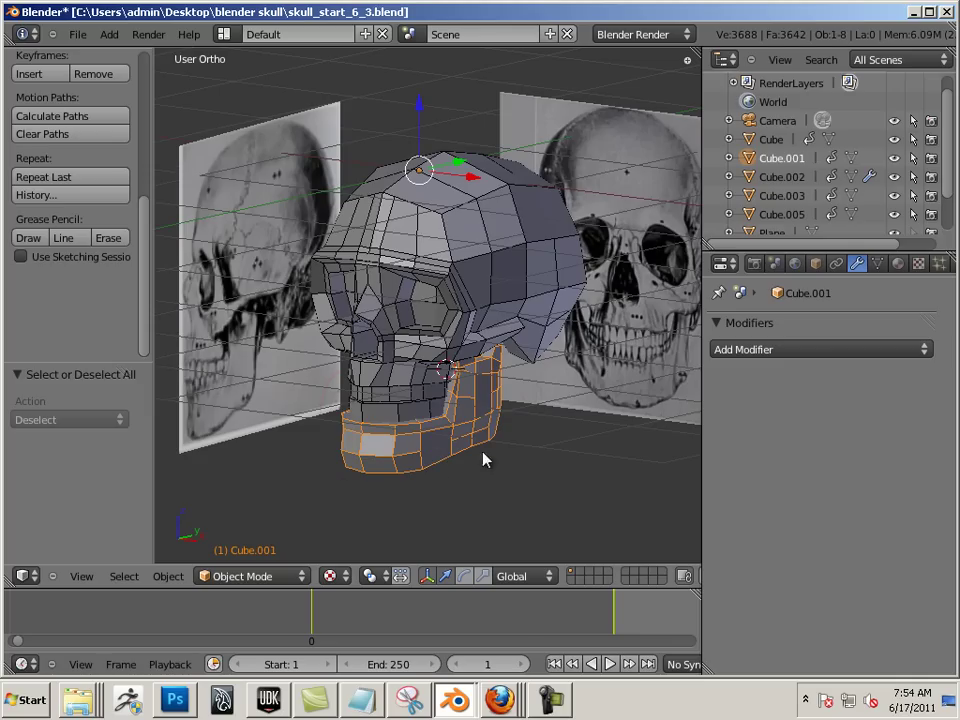
left_click(816, 264)
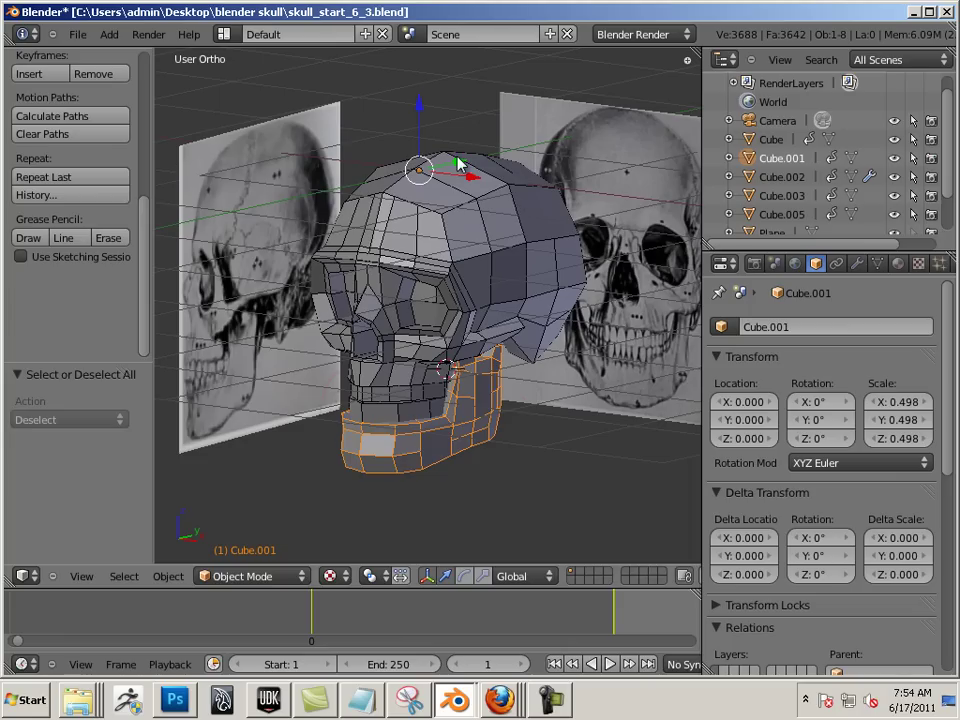
Try moving the lower jaw forward about 1.6 units along Y and reset its Y location to 0.
left_click_drag(457, 163, 311, 208)
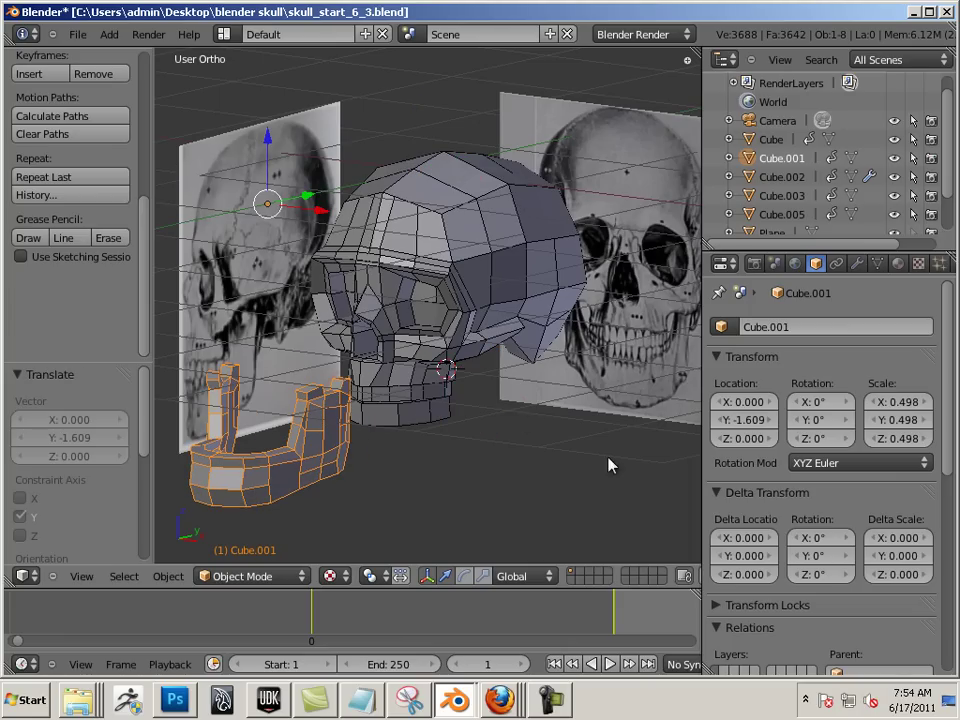
left_click_drag(765, 421, 766, 424)
left_click(749, 420)
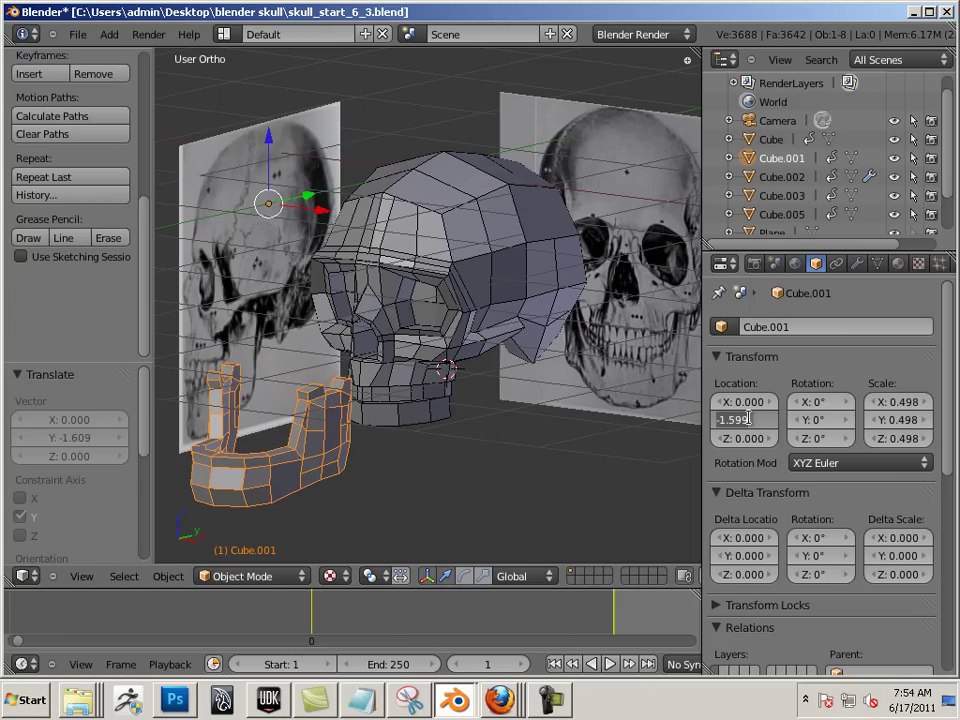
type("0")
key("Return")
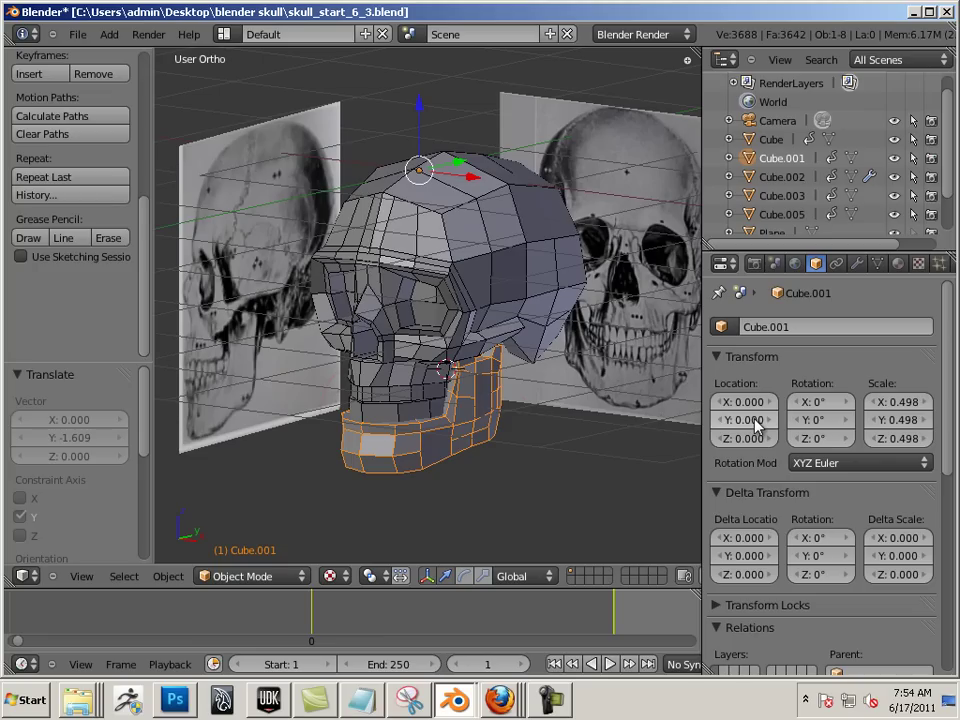
Move the lower jaw forward along Y to about -1.73, clear of the skull.
middle_click_drag(619, 480, 545, 470)
key("g")
key("y")
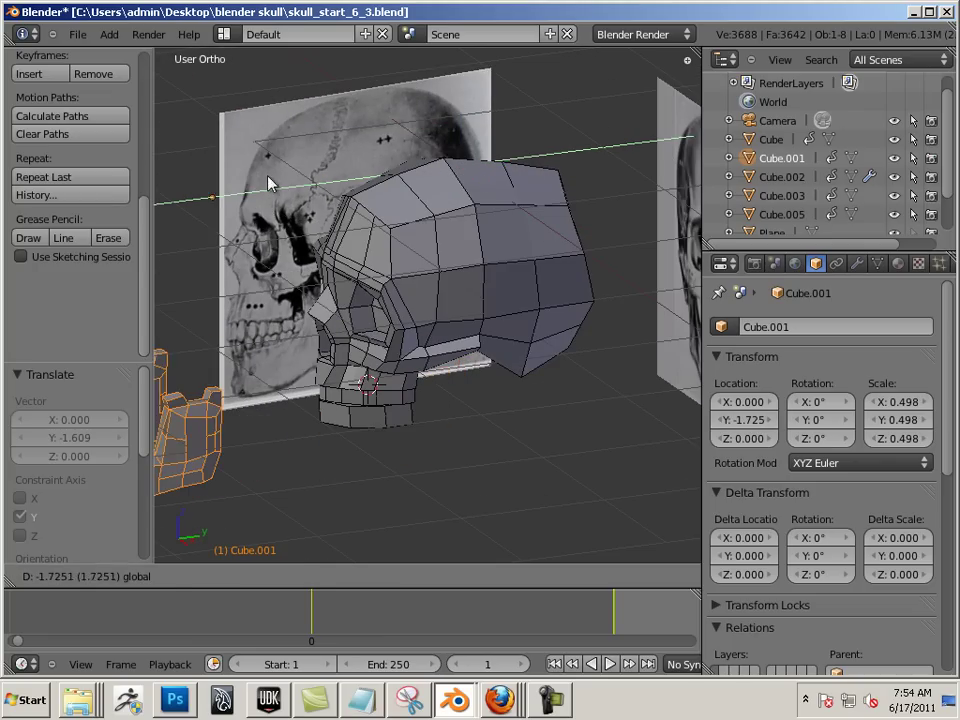
left_click(270, 180)
Move the lower teeth strip down about 0.86 units along Z and the upper teeth strip down about 0.41.
right_click(371, 432)
left_click_drag(455, 125, 380, 400)
right_click(378, 396)
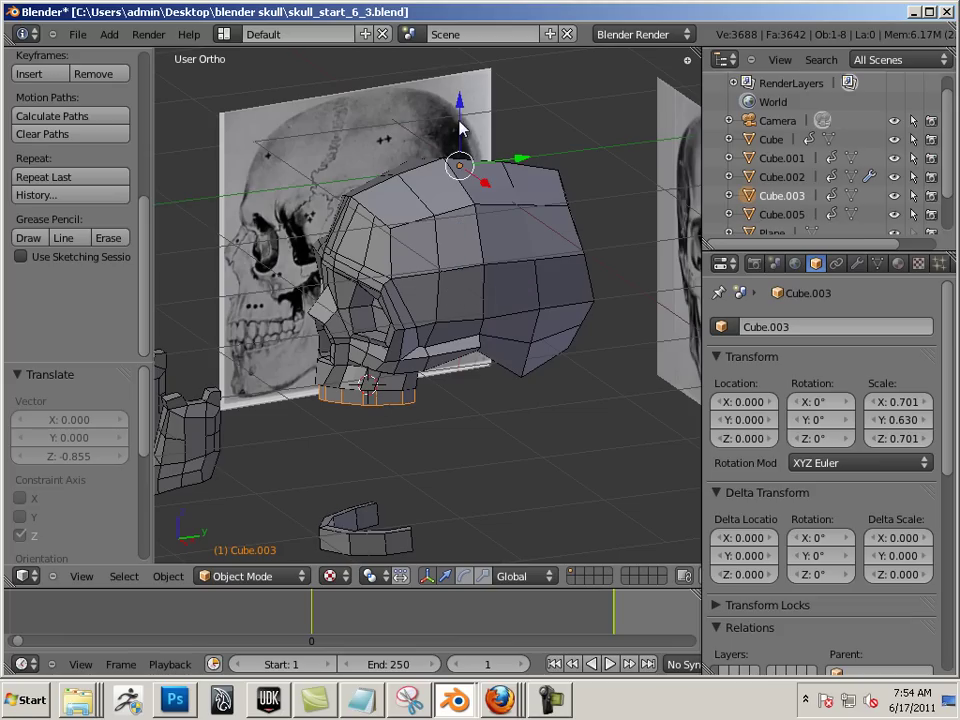
left_click_drag(459, 125, 455, 190)
Enter Edit Mode on the lower jaw mesh and switch to edge selection with nothing selected.
middle_click_drag(480, 525, 548, 454, "shift")
scroll(540, 472, "up", 5)
key("Tab")
key("a")
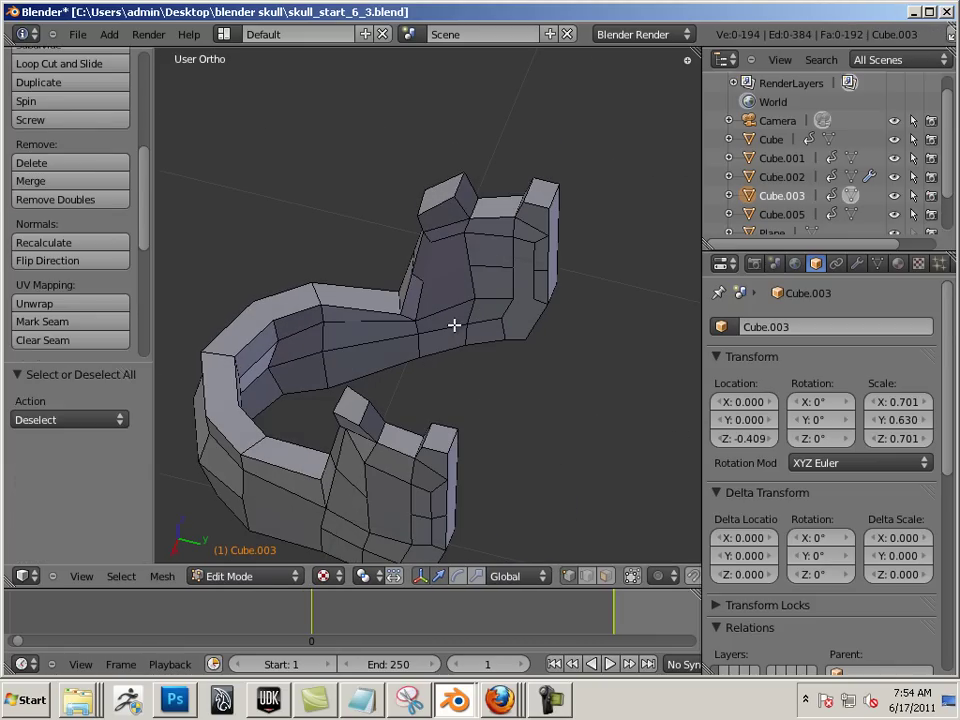
key("Tab")
right_click(476, 326)
key("Tab")
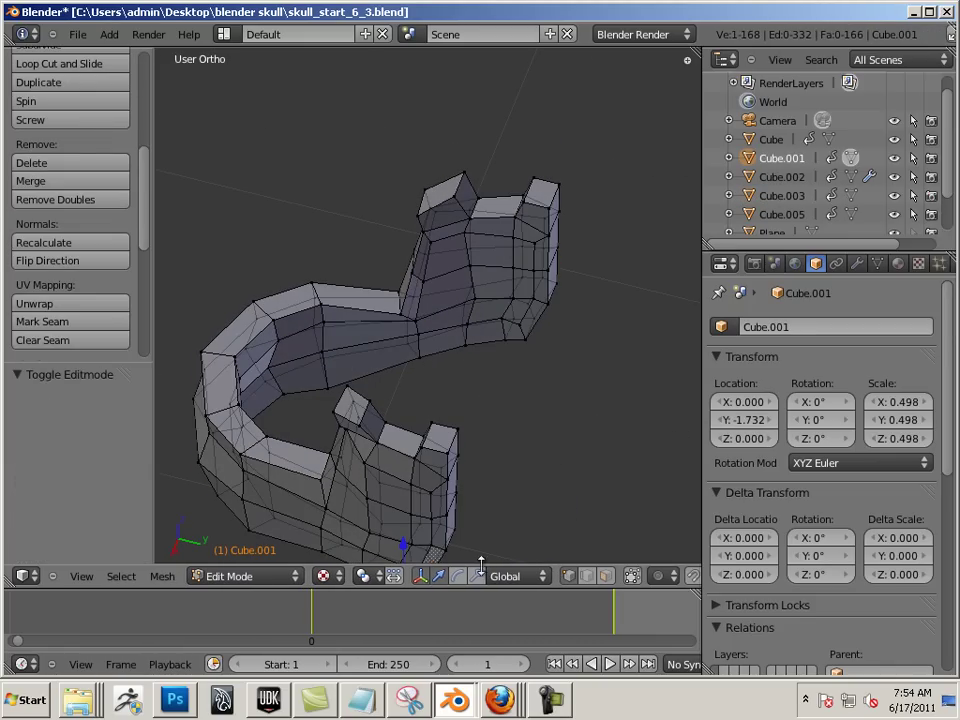
scroll(501, 394, "up", 3)
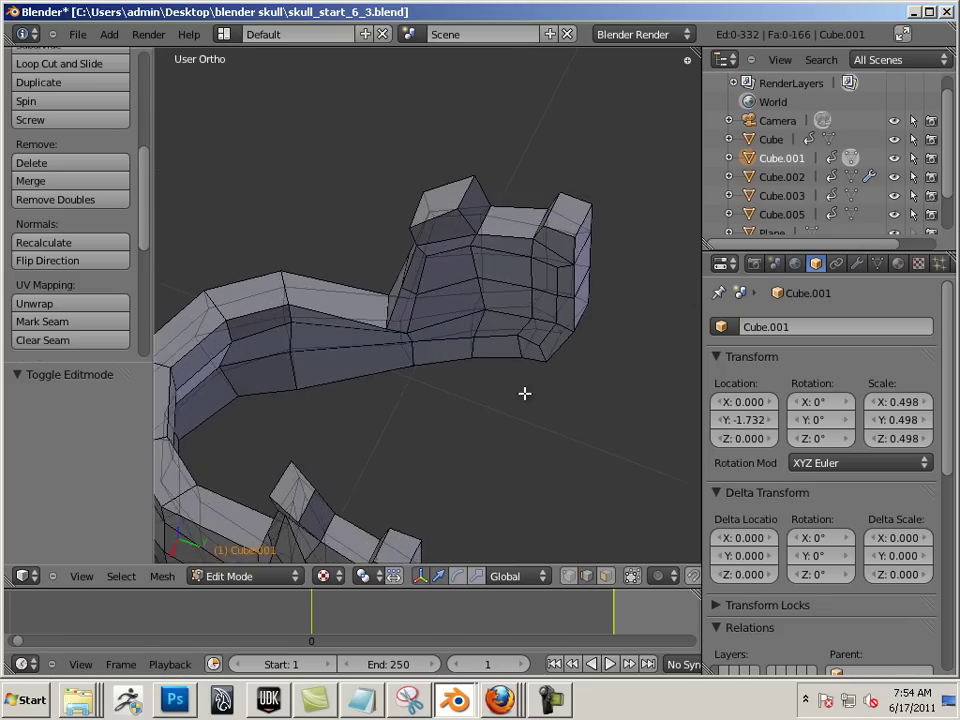
Select the inner edges across the top of the jaw's -X ramus and down its rear side to the jaw angle.
middle_click_drag(524, 393, 430, 304)
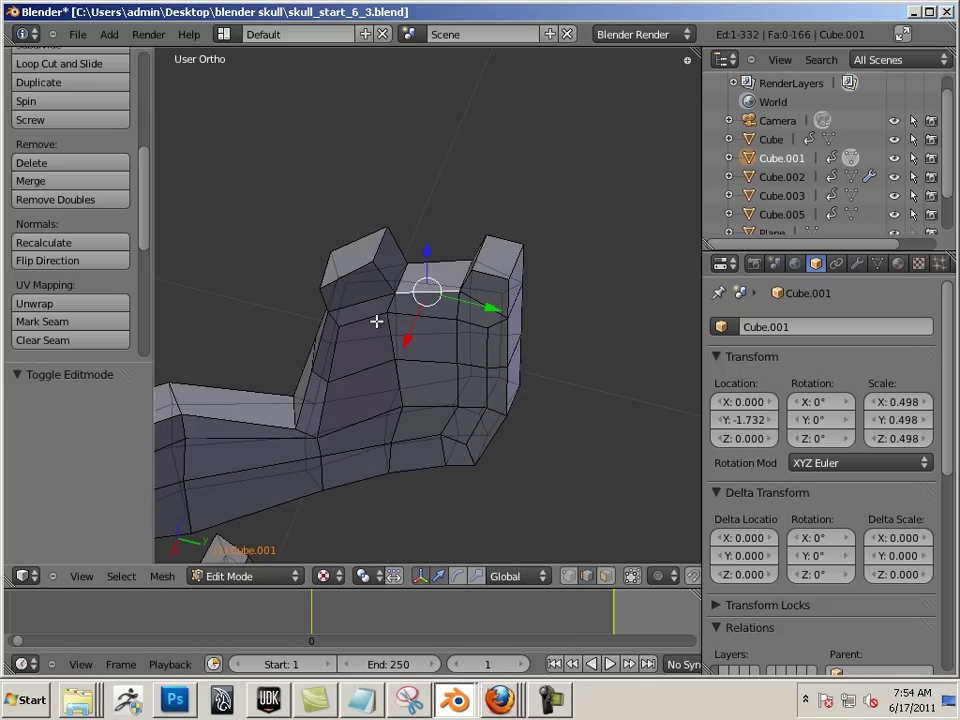
middle_click_drag(376, 321, 568, 276)
right_click(360, 264, "ctrl")
right_click(488, 287, "ctrl")
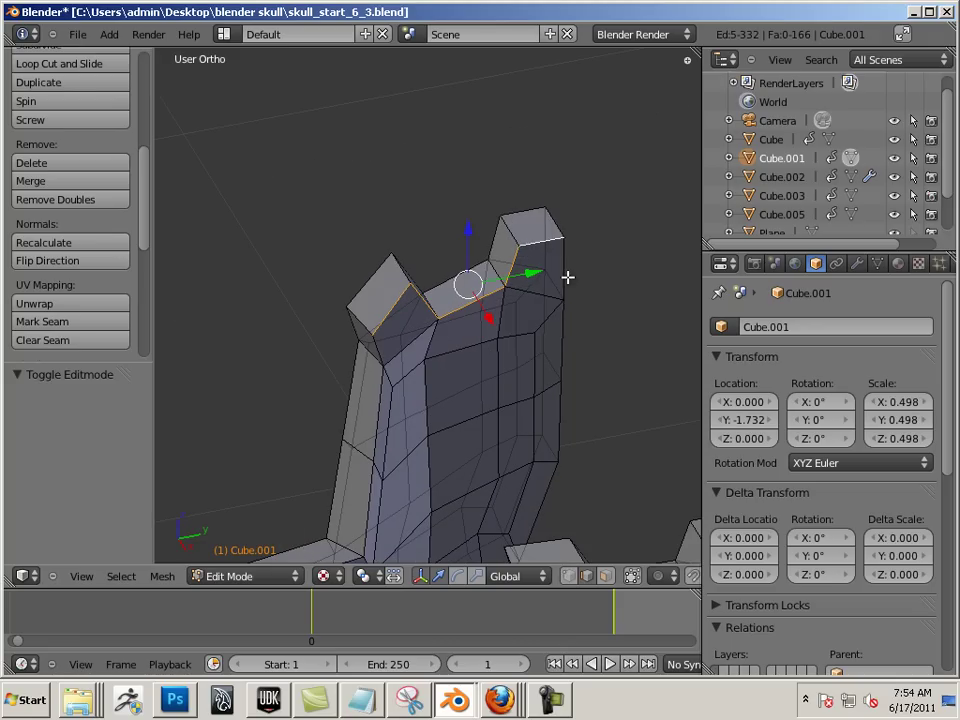
right_click(566, 292, "ctrl")
right_click(563, 338, "ctrl")
middle_click_drag(606, 444, 606, 400)
right_click(574, 446, "ctrl")
right_click(553, 496, "ctrl")
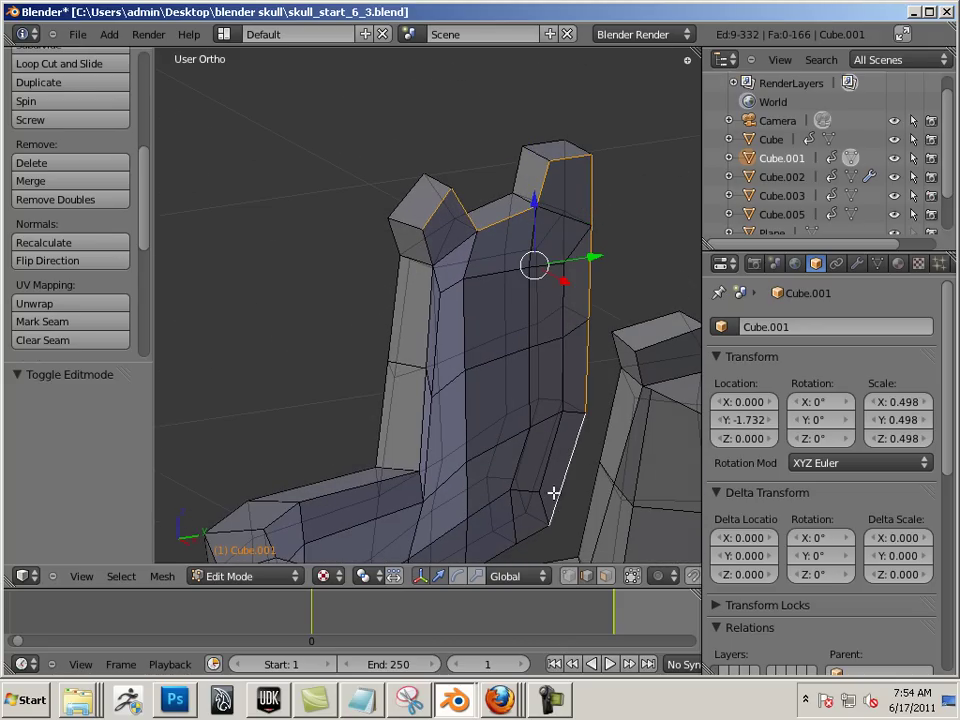
Extend the edge selection along the jaw's inner bottom rim from the -X jaw angle around the chin.
middle_click_drag(553, 496, 553, 386)
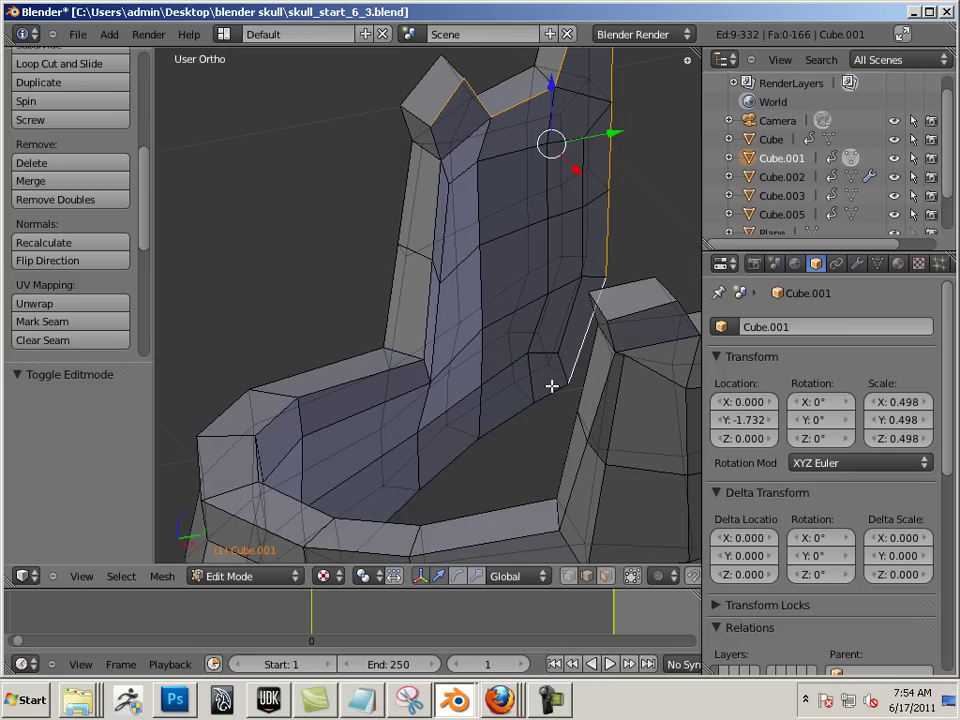
right_click(546, 392, "ctrl")
right_click(504, 421, "ctrl")
middle_click_drag(504, 421, 501, 356)
right_click(392, 426, "ctrl")
right_click(371, 360, "ctrl")
right_click(469, 321, "ctrl")
right_click(370, 314, "ctrl")
right_click(415, 364, "ctrl")
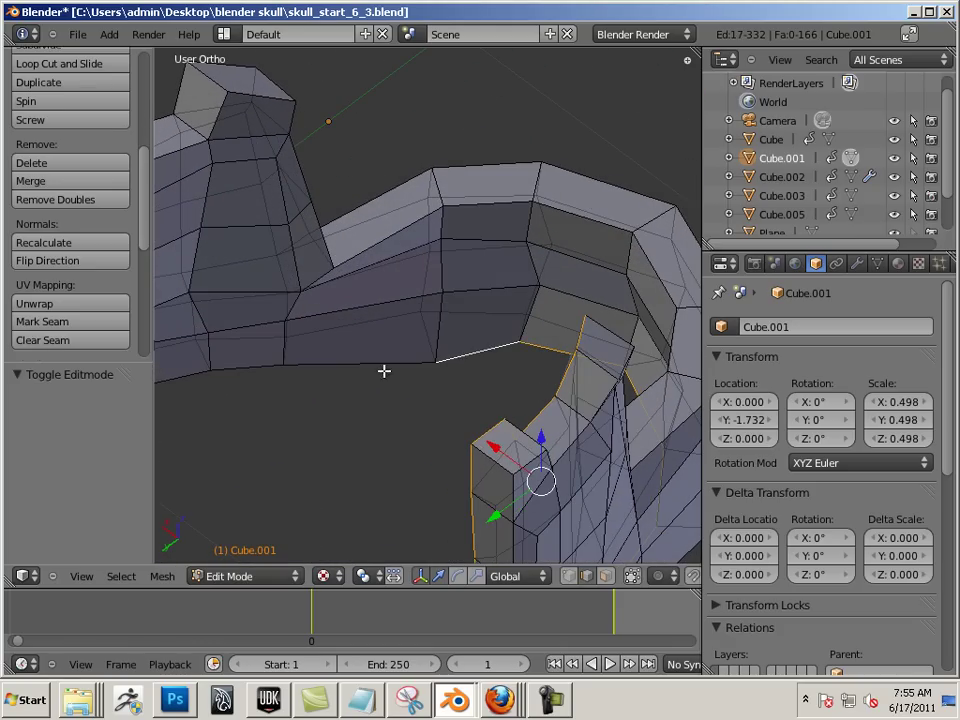
Continue the edge selection along the inner bottom rim of the +X side and around its jaw angle.
right_click(370, 357, "ctrl")
middle_click_drag(370, 357, 474, 369)
right_click(414, 374, "ctrl")
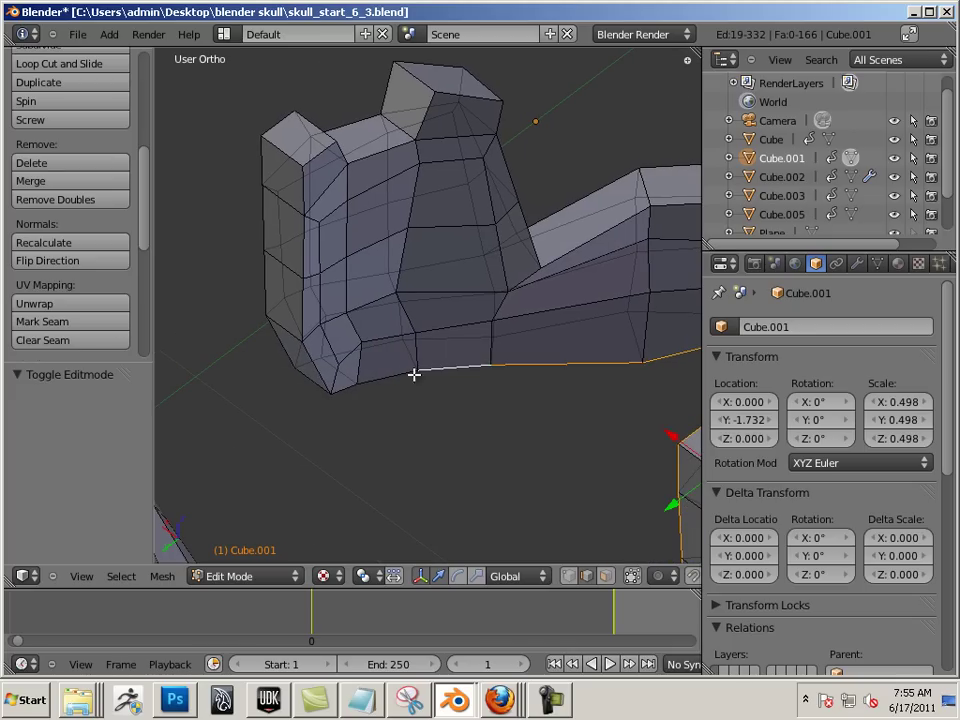
right_click(313, 362, "ctrl")
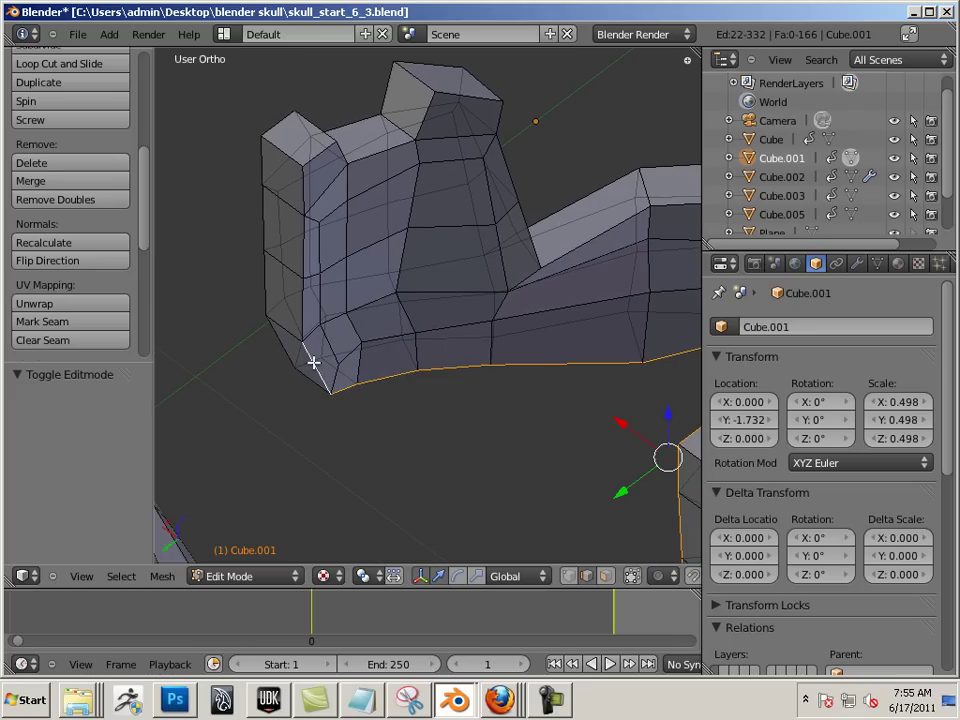
Add the inner edges up the rear of the +X ramus and across its top to the front prong.
right_click(304, 261, "ctrl")
right_click(304, 227, "ctrl")
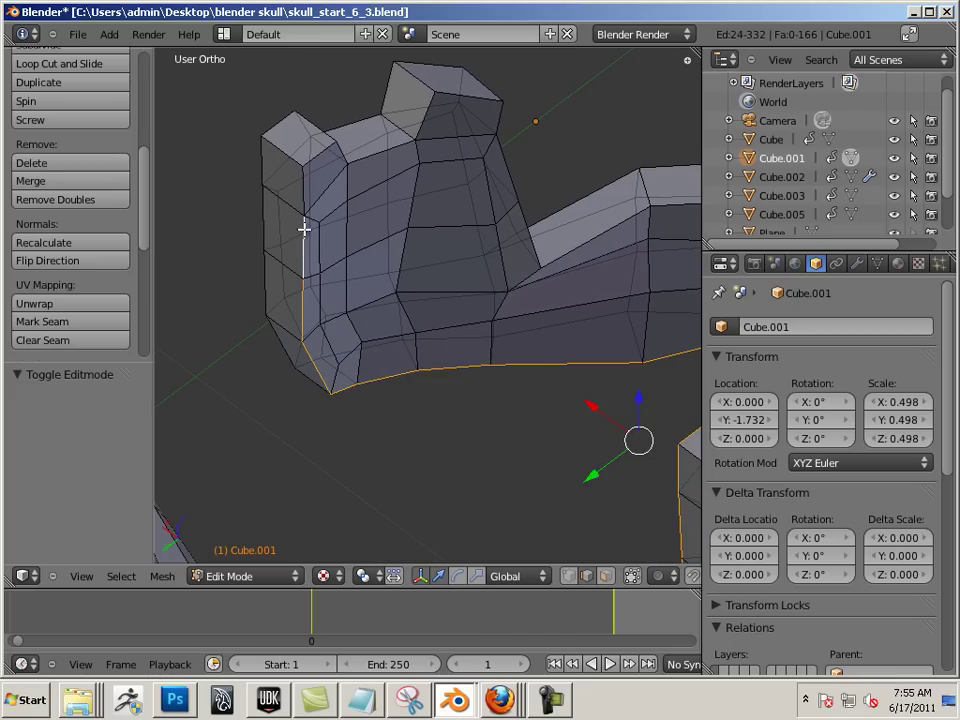
middle_click_drag(304, 227, 378, 230)
right_click(321, 254, "ctrl")
right_click(352, 237, "ctrl")
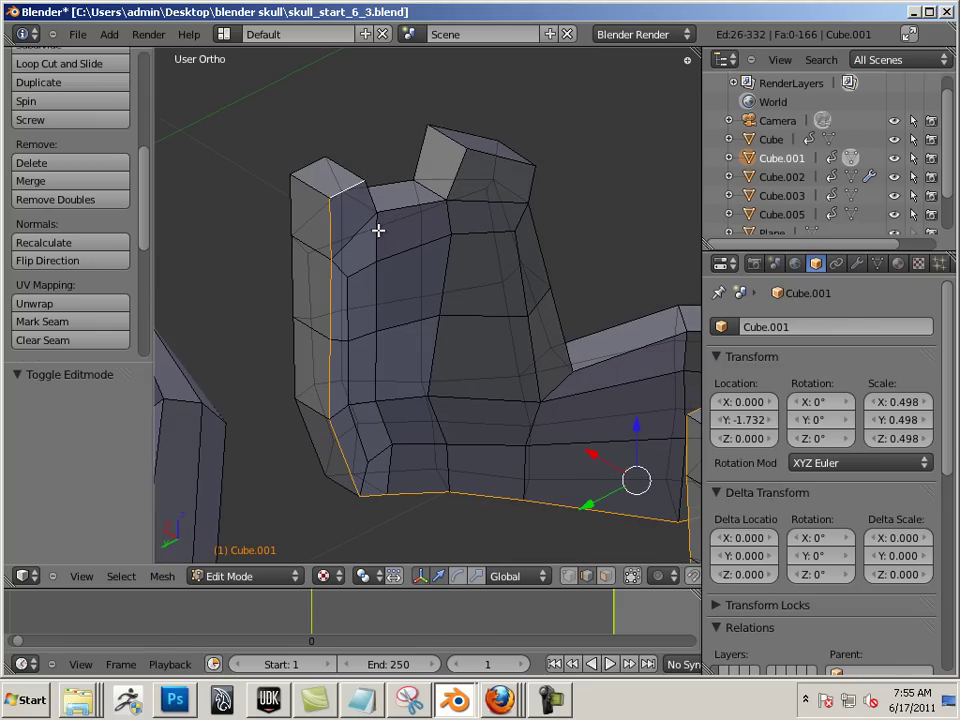
right_click(390, 199, "ctrl")
right_click(398, 210, "ctrl")
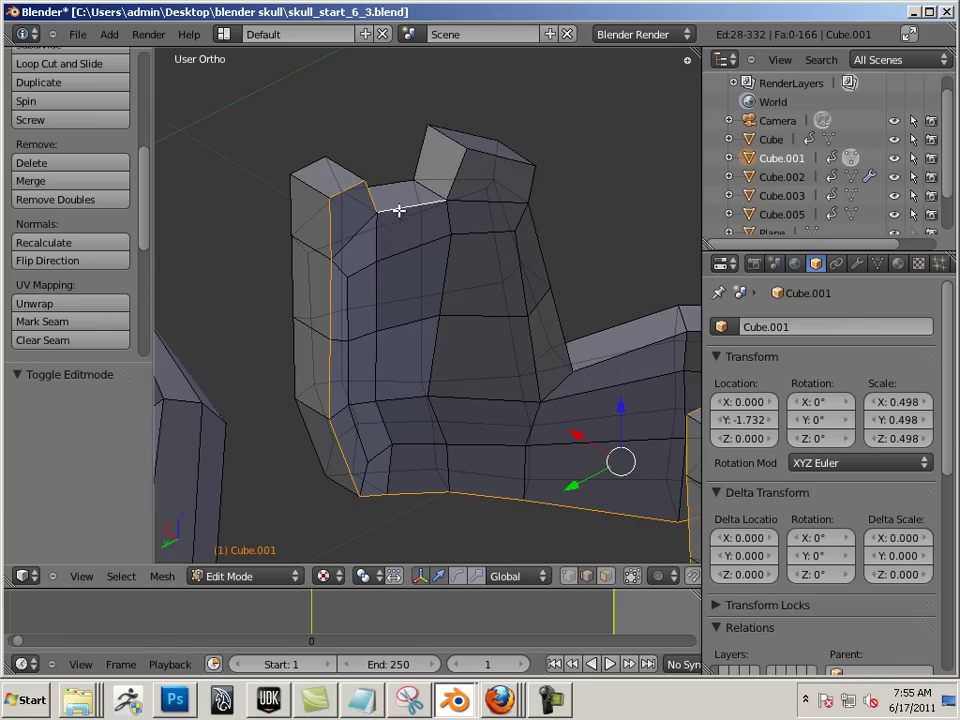
right_click(453, 183, "ctrl")
right_click(525, 171, "ctrl")
right_click(530, 177, "ctrl")
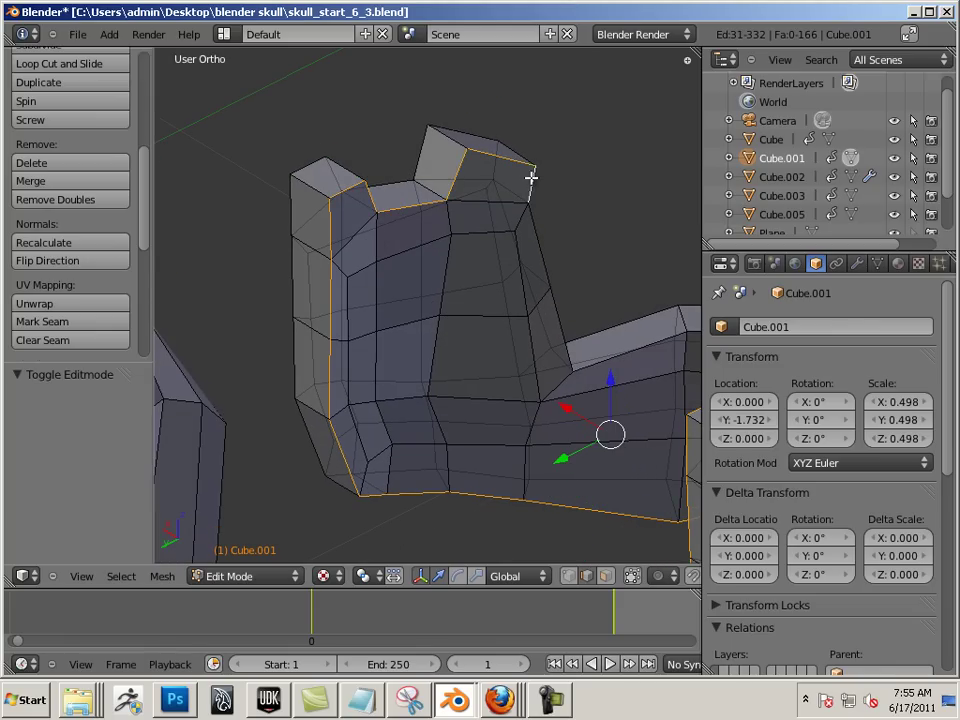
Add the inner edges down the front of the +X ramus to the jaw body's upper rim.
middle_click_drag(551, 255, 497, 246)
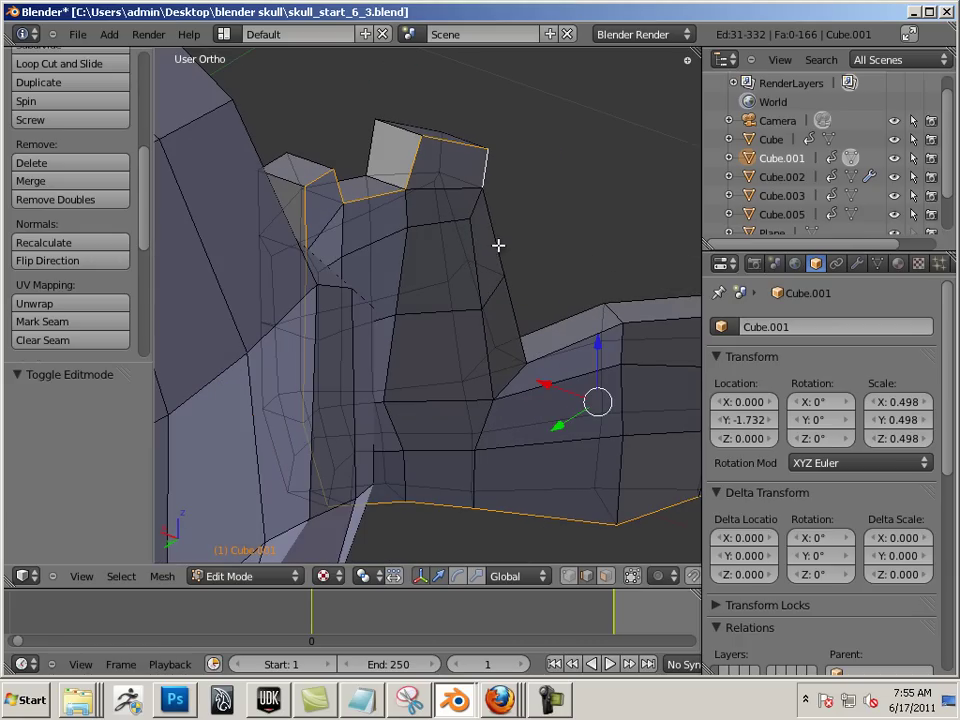
right_click(498, 241, "ctrl")
right_click(513, 300, "ctrl")
Extend the edge selection along the jaw body's inner upper rim, around the chin to the base of the -X ramus.
middle_click_drag(574, 339, 498, 325)
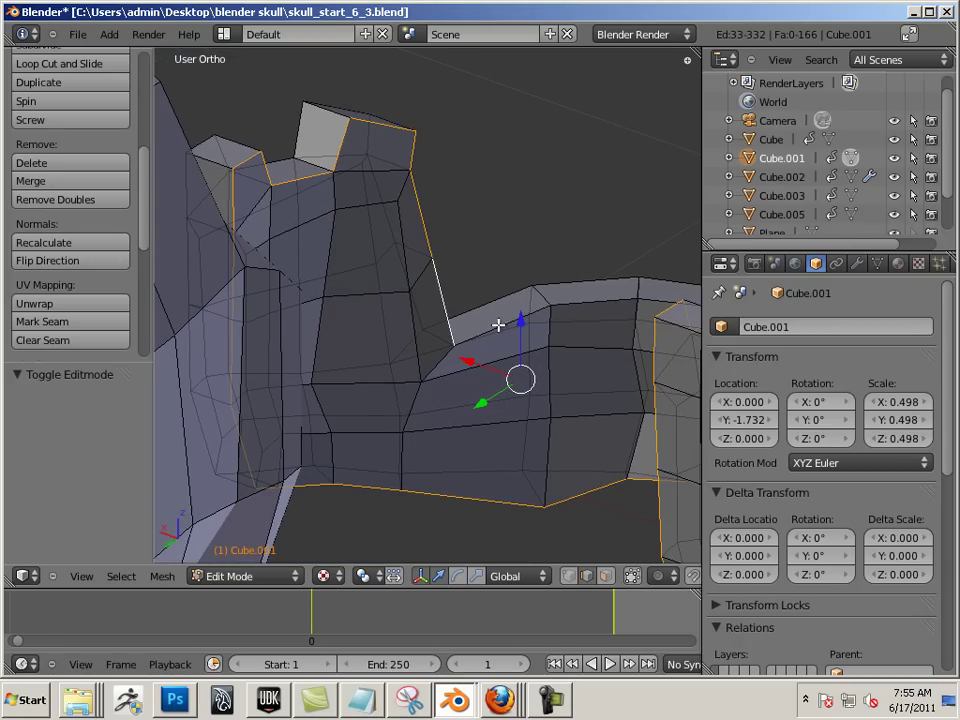
right_click(507, 323, "ctrl")
middle_click_drag(617, 330, 563, 375)
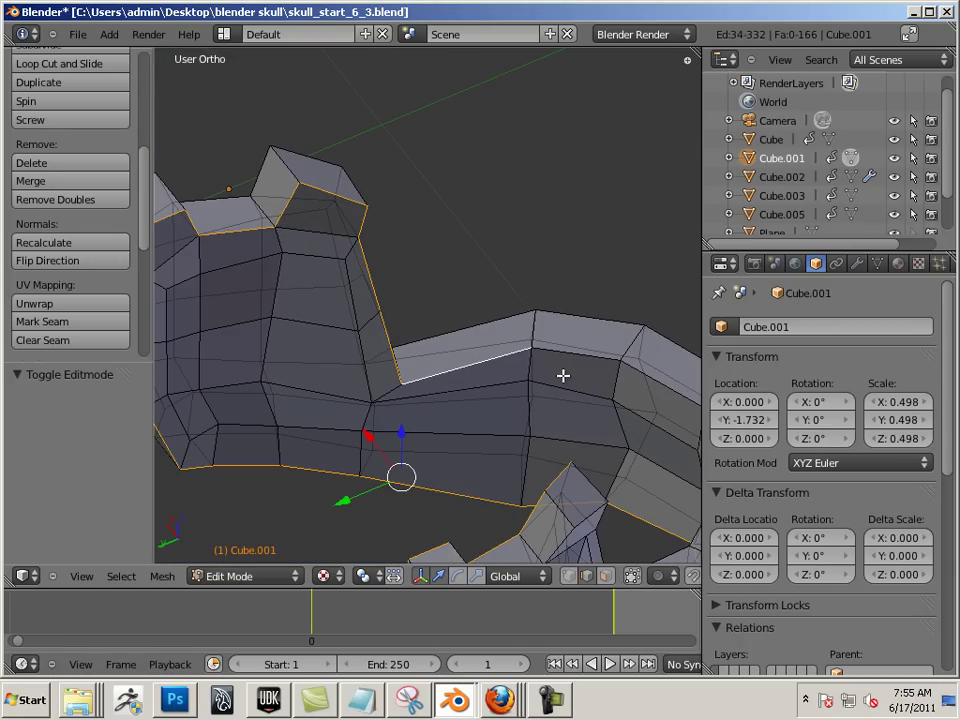
right_click(573, 357, "ctrl")
middle_click_drag(621, 381, 435, 321)
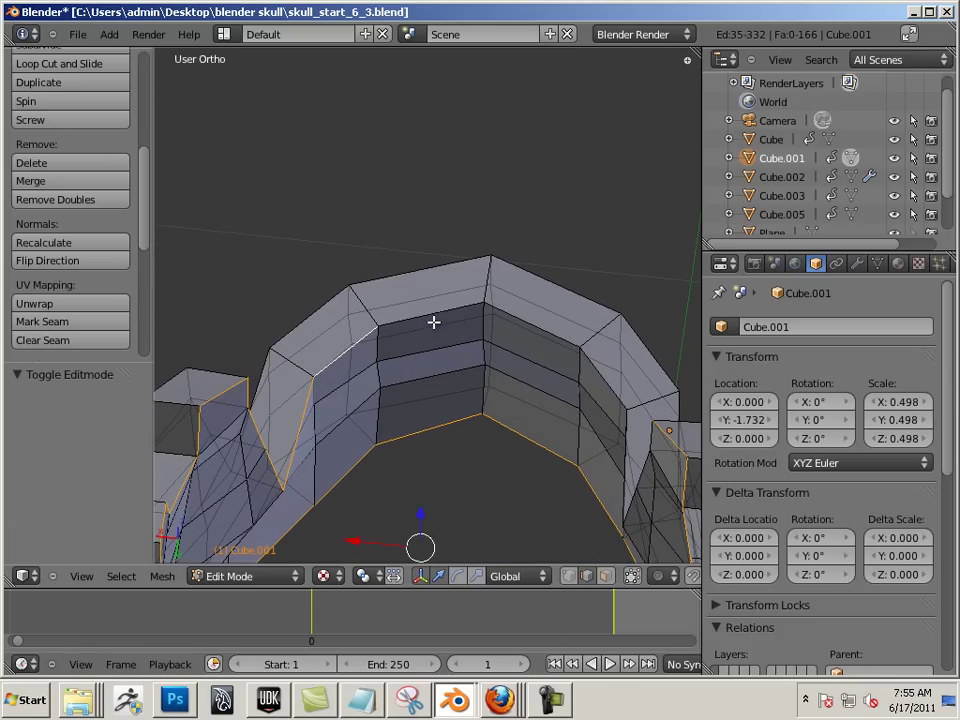
right_click(475, 313, "ctrl")
right_click(508, 326, "ctrl")
middle_click_drag(508, 326, 420, 298)
right_click(480, 283, "ctrl")
right_click(519, 274, "ctrl")
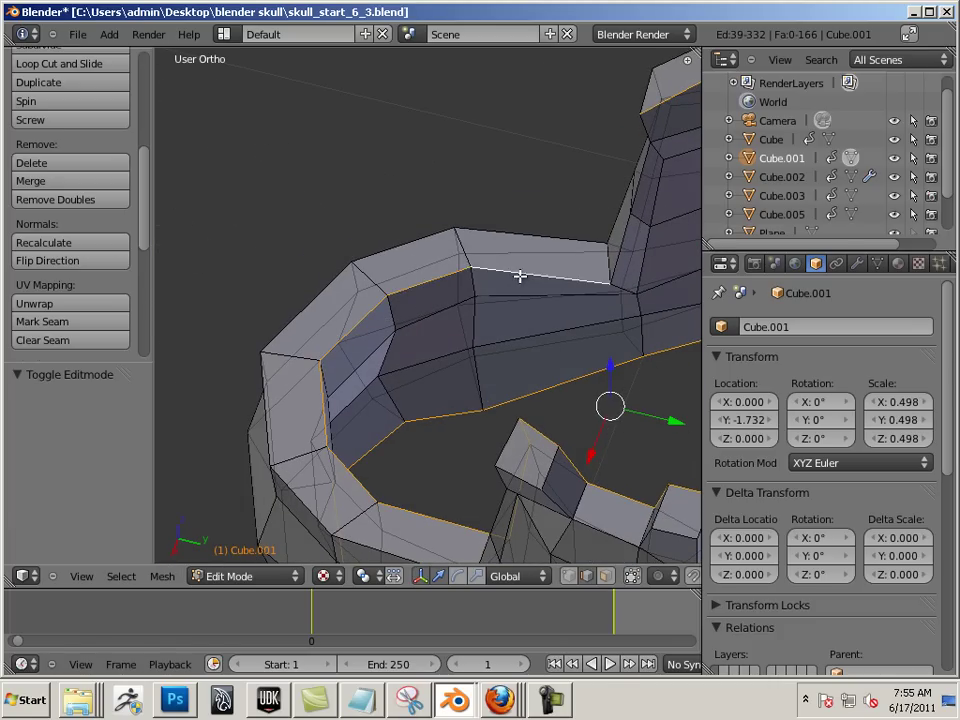
Add the inner edges up the front of the -X ramus to its front prong, closing the jaw's inner border selection.
middle_click_drag(519, 274, 494, 412)
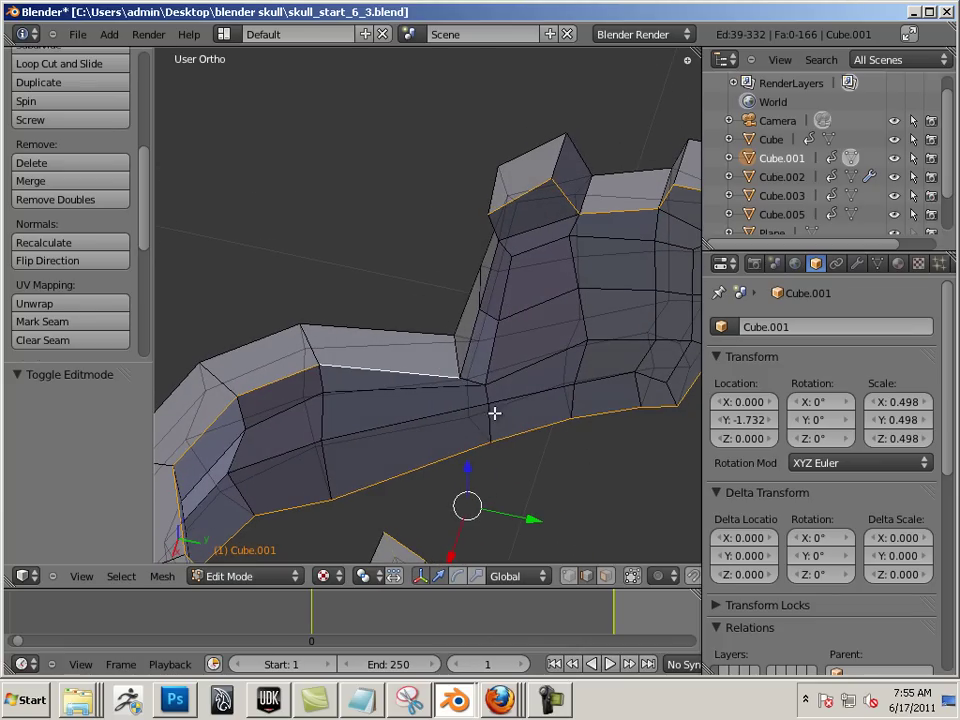
right_click(476, 315, "ctrl")
middle_click_drag(476, 315, 511, 147)
right_click(511, 223, "ctrl")
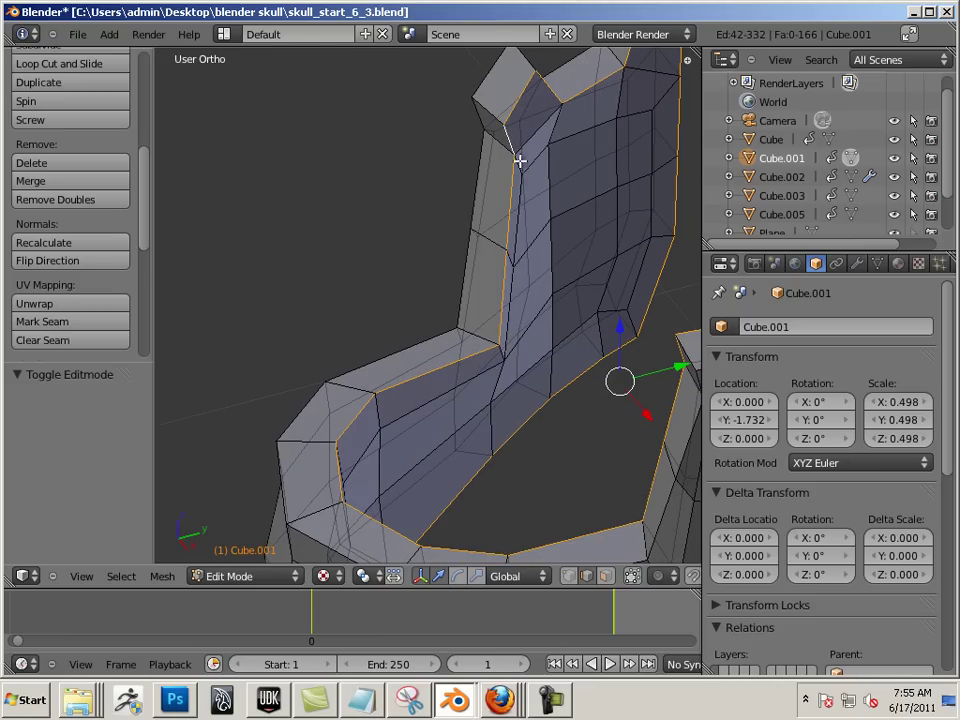
Mark the selected inner border edges of the lower jaw as a UV seam.
scroll(563, 251, "down", 6)
middle_click_drag(497, 332, 332, 278)
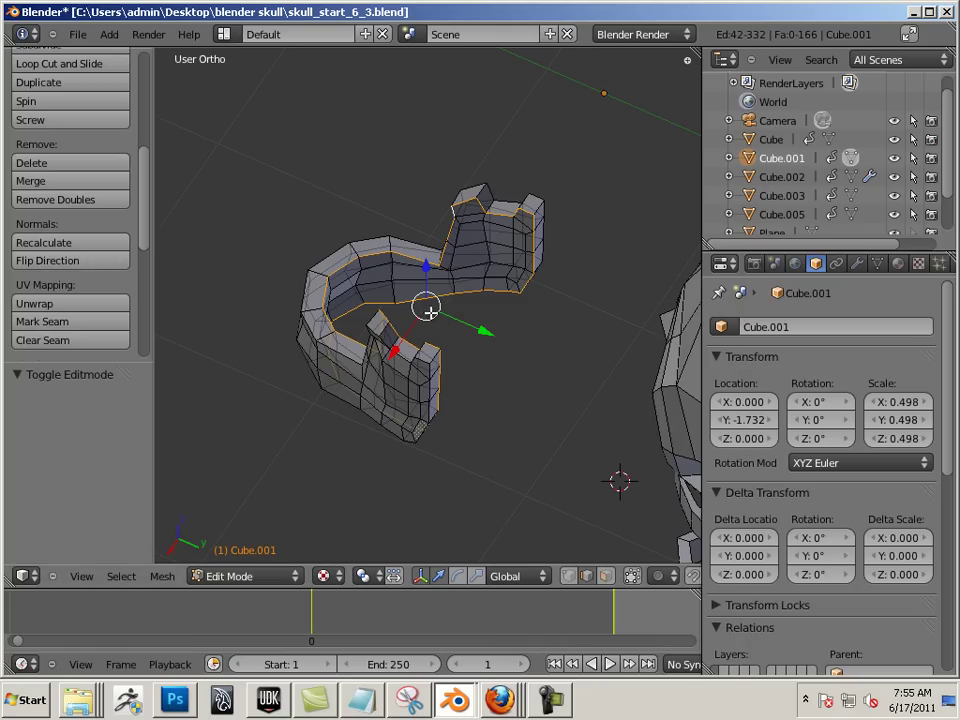
left_click(66, 322)
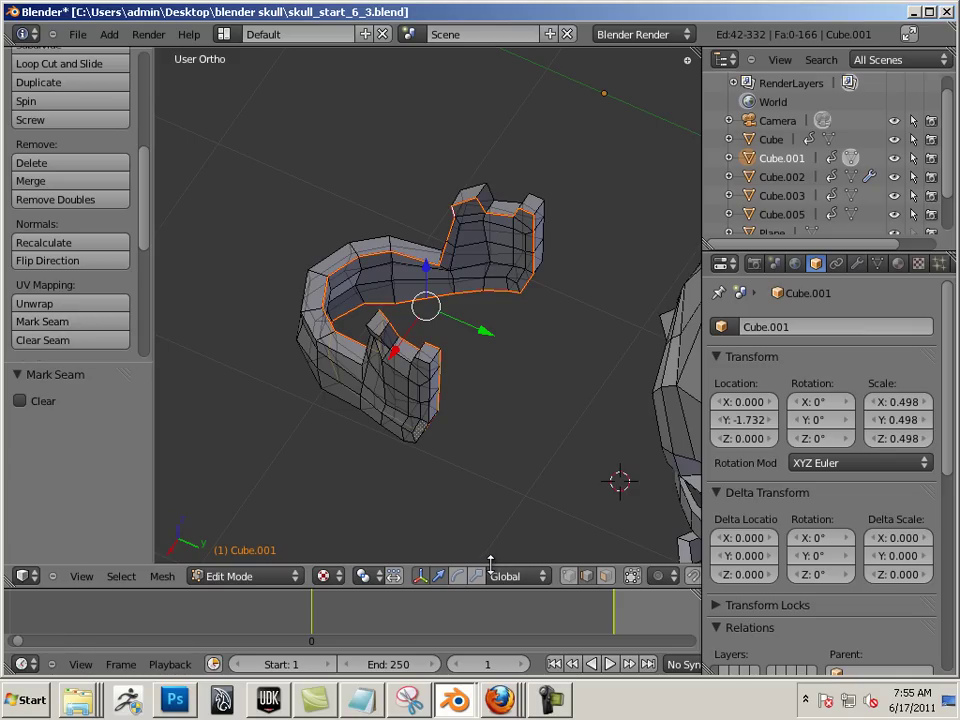
Split the 3D view into two side-by-side areas and change the second one to the UV/Image Editor.
right_click(466, 46)
left_click(455, 69)
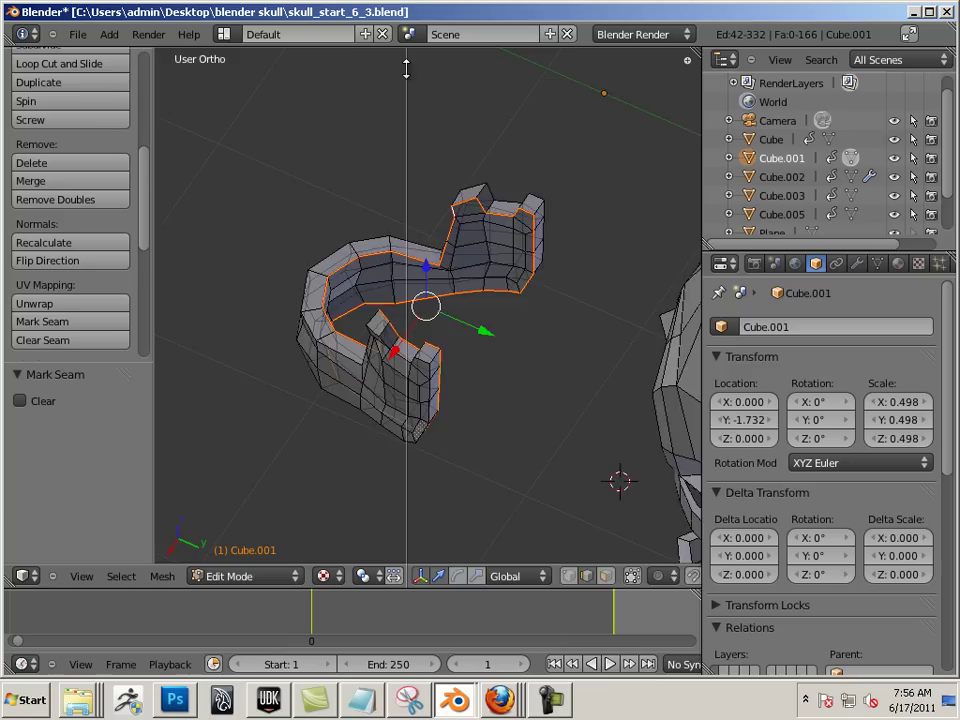
left_click(407, 140)
left_click(428, 576)
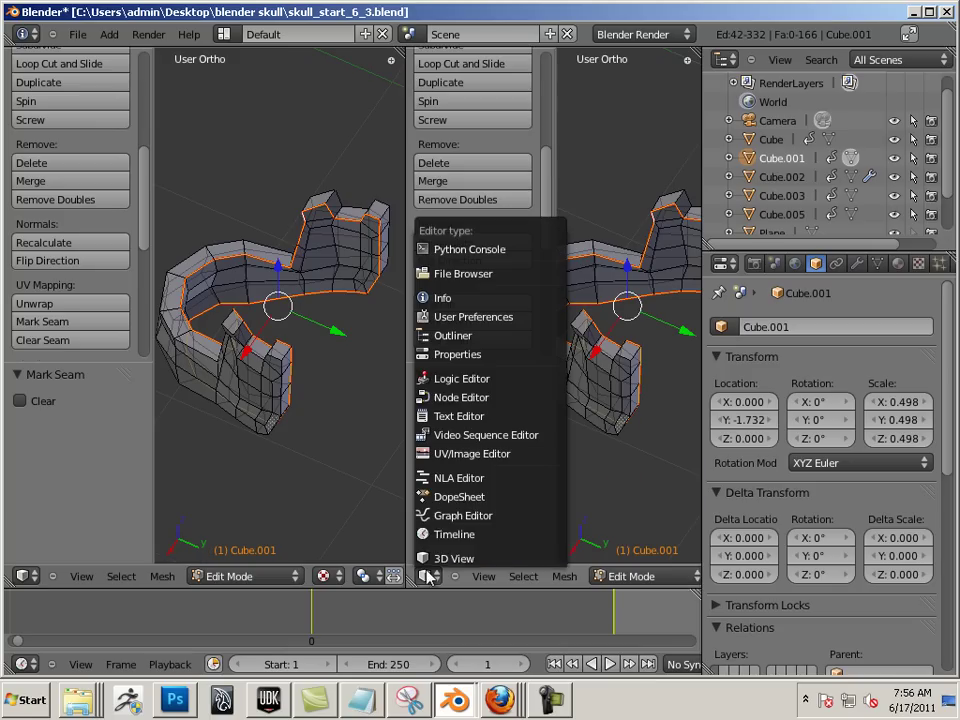
left_click(465, 455)
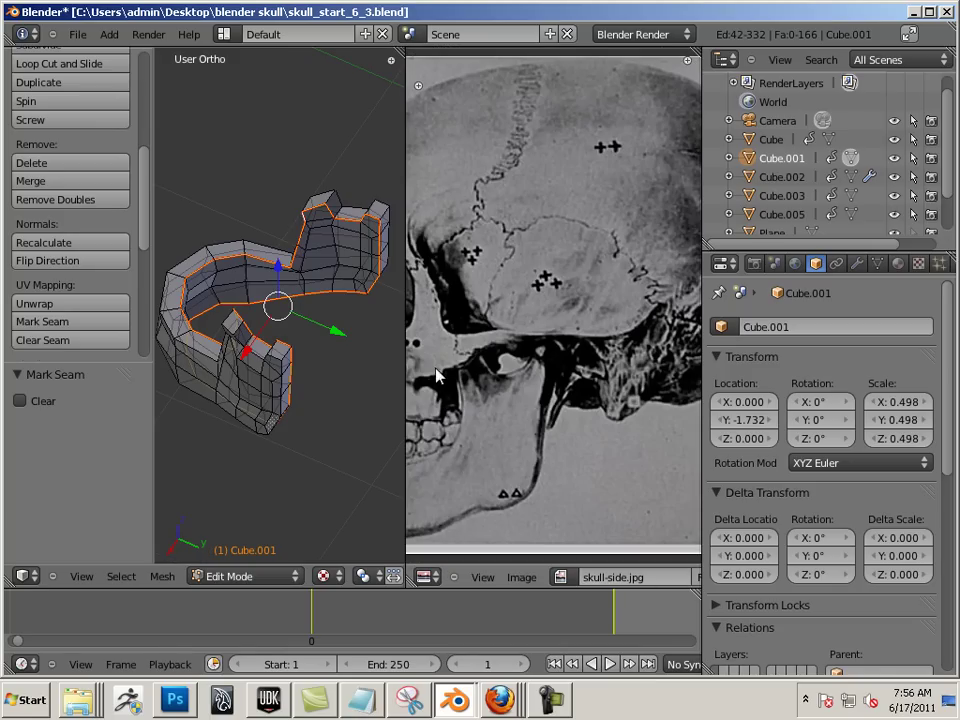
scroll(437, 376, "down", 3)
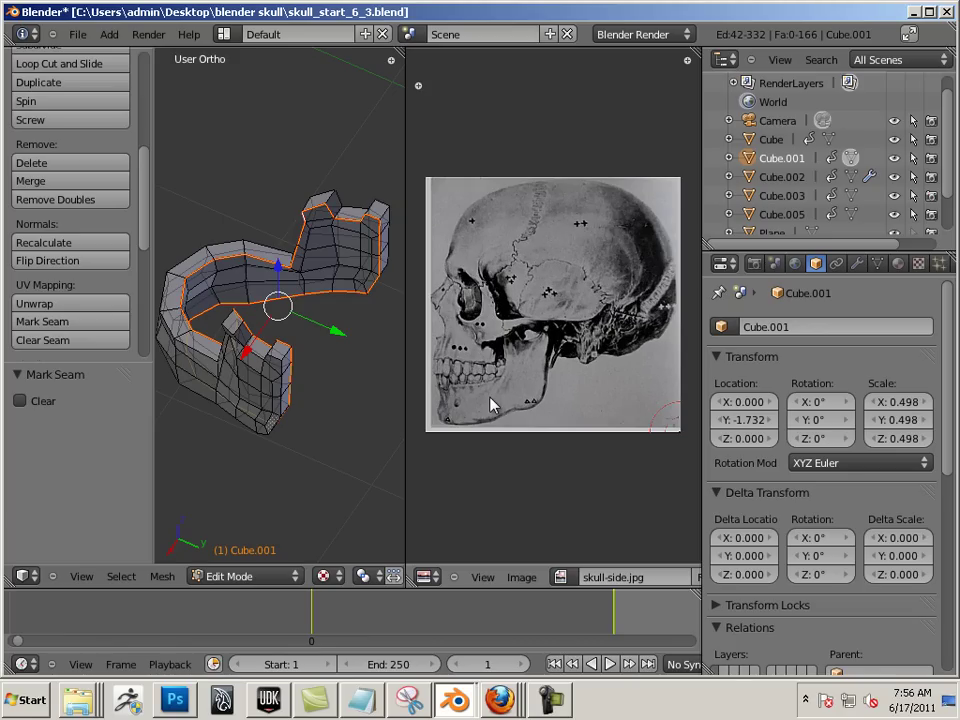
scroll(557, 379, "down", 1)
scroll(561, 529, "up", 1)
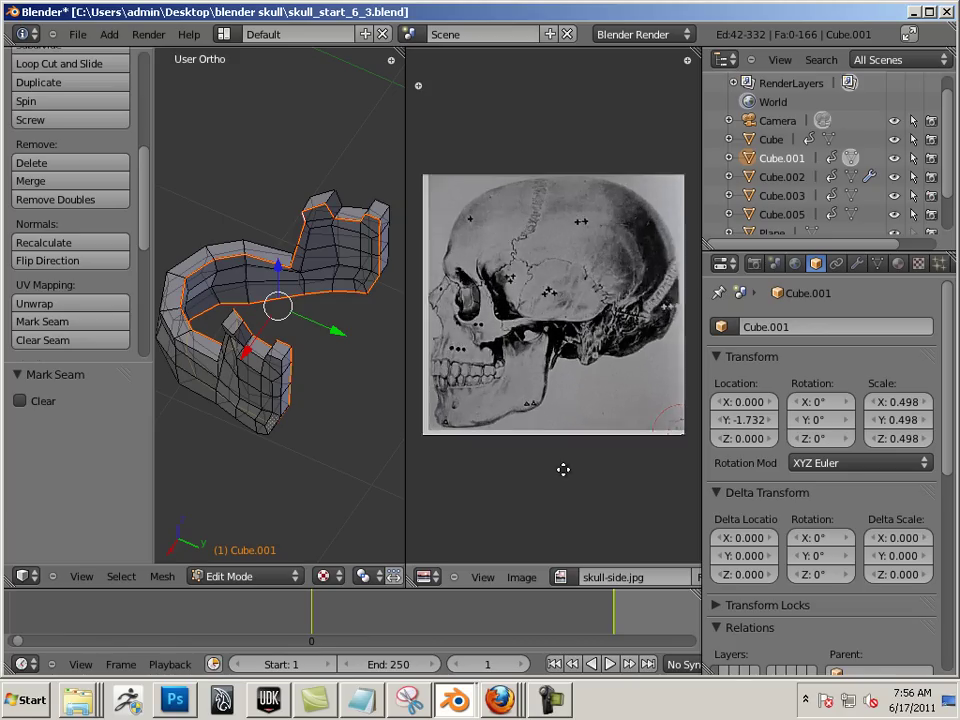
scroll(578, 486, "down", 2)
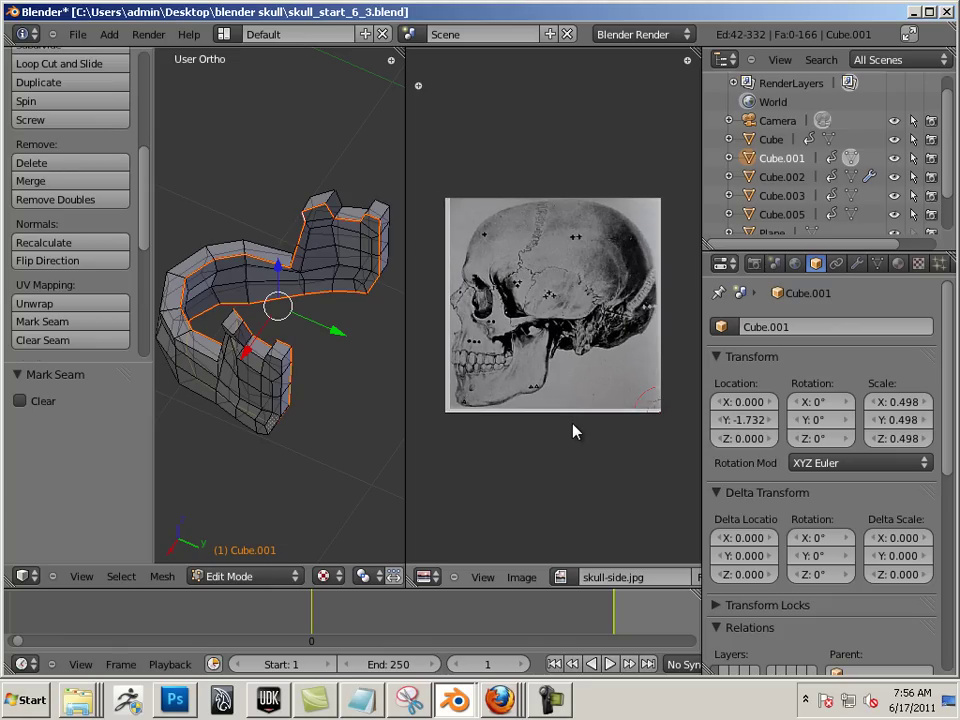
mouse_move(536, 401)
middle_mouse_down()
mouse_move(503, 343)
mouse_move(490, 403)
mouse_move(529, 408)
middle_mouse_up()
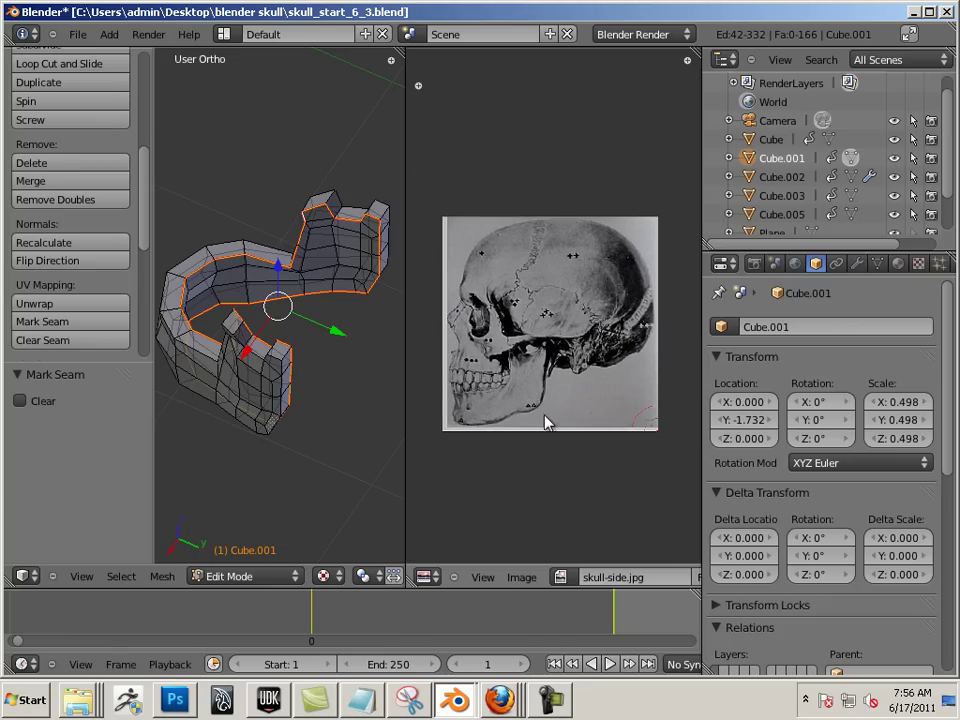
scroll(545, 422, "up", 1)
middle_click_drag(568, 446, 550, 398)
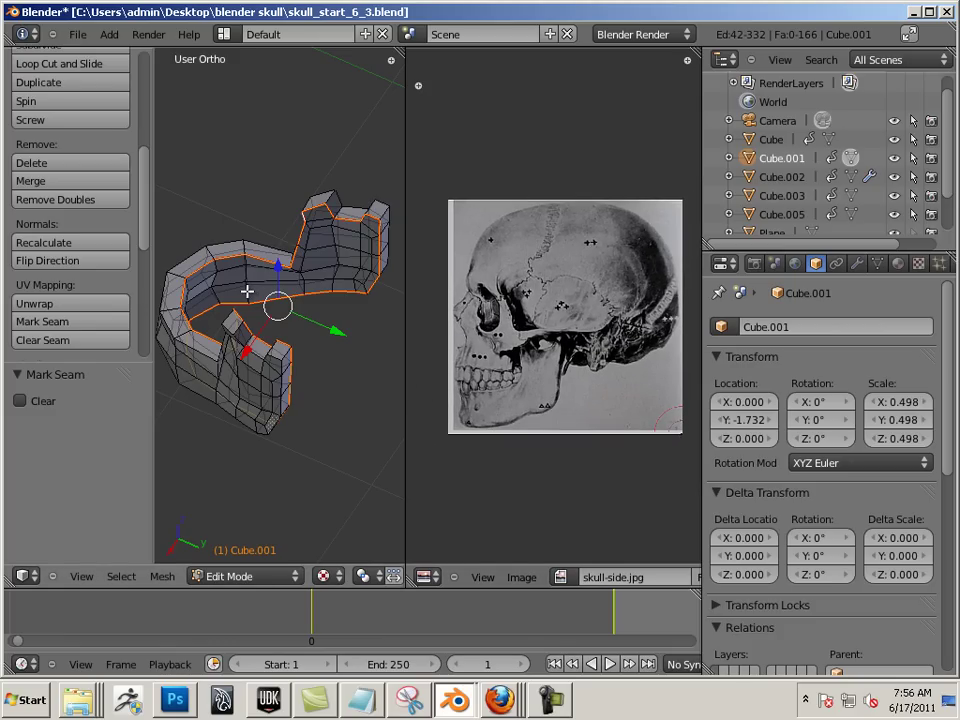
Select the whole lower jaw mesh and unwrap it along the marked seam.
key("Tab")
key("Tab")
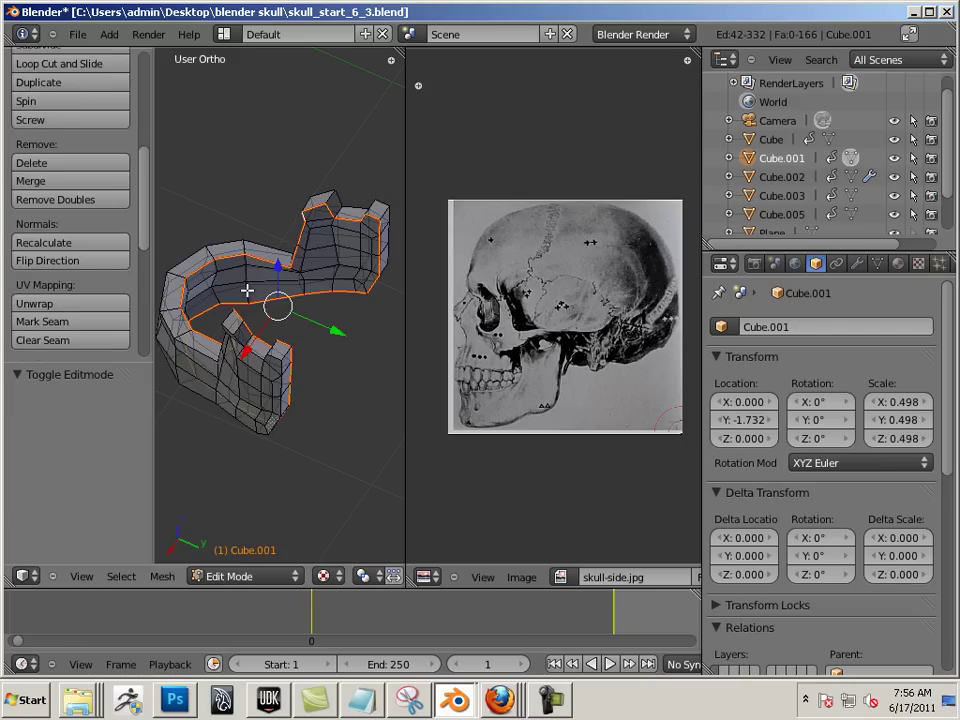
key("a")
key("a")
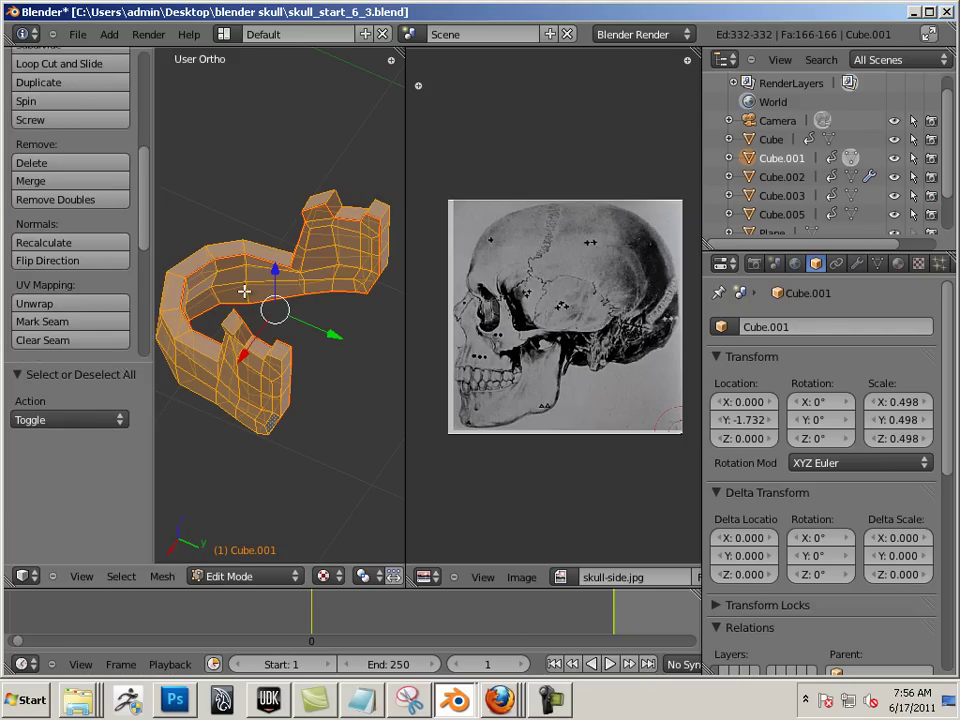
key("u")
left_click(235, 293)
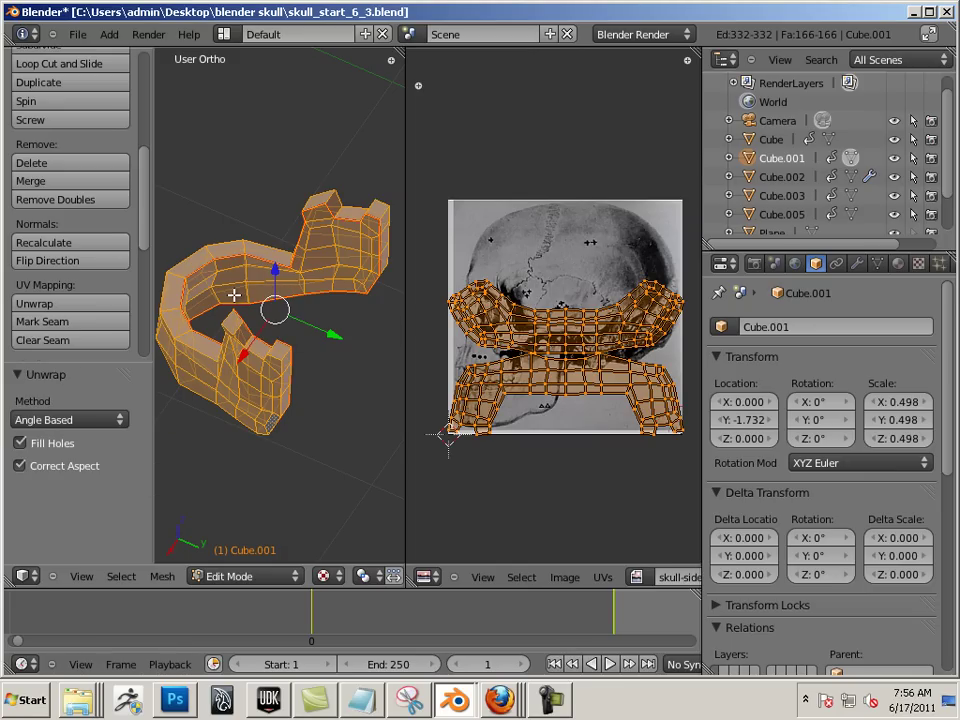
Move the jaw's complete UV layout off the skull-side.jpg image to the empty space just below it.
scroll(234, 294, "up", 1)
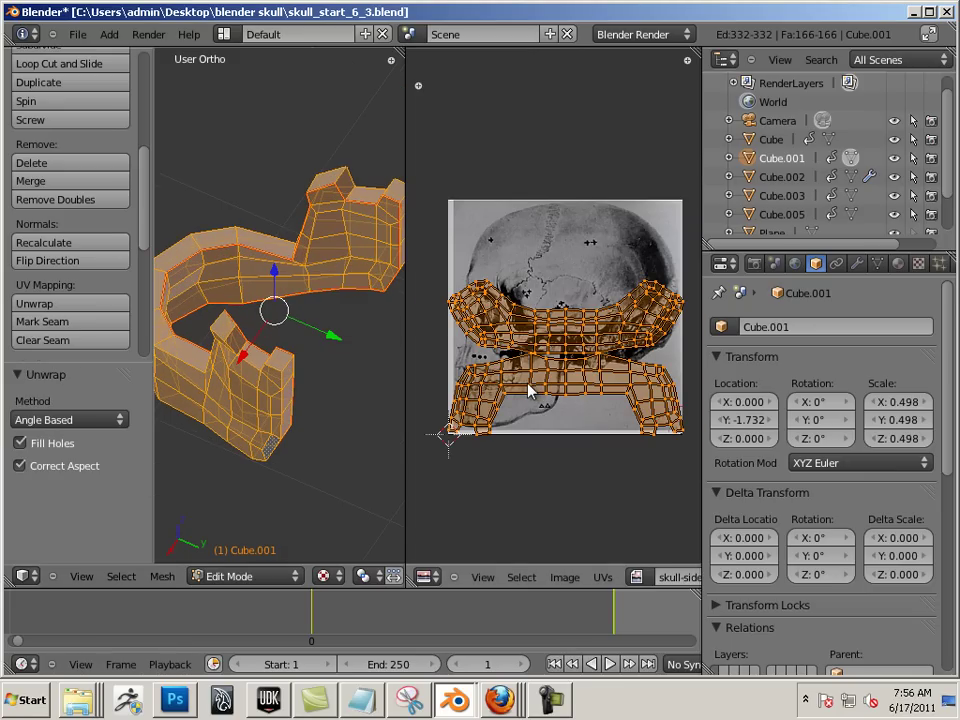
scroll(530, 392, "up", 2)
scroll(527, 398, "up", 3)
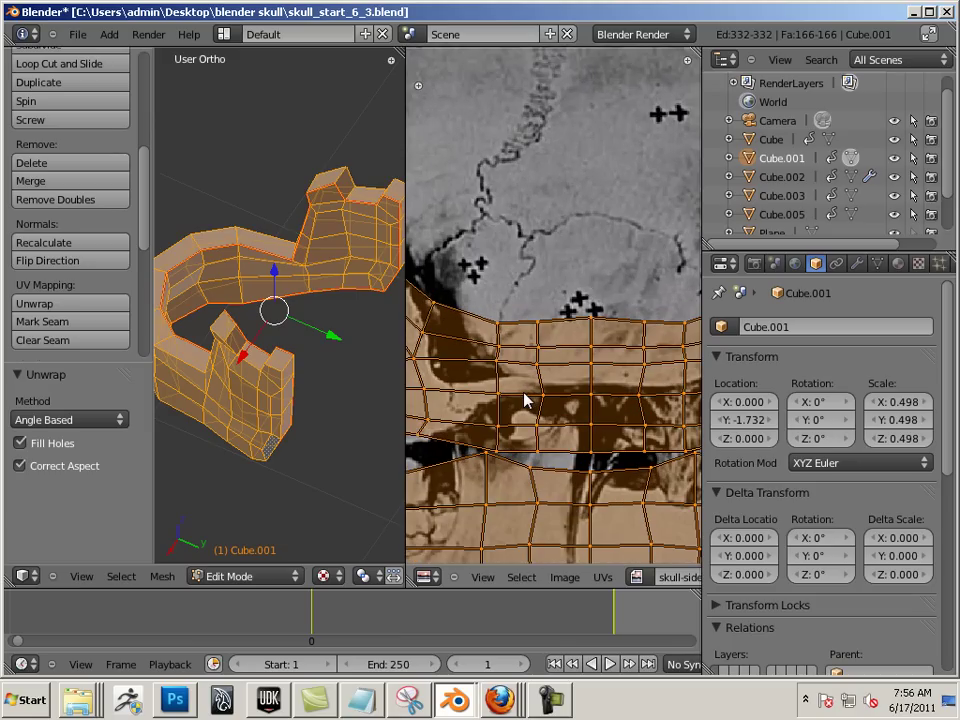
scroll(527, 400, "down", 5)
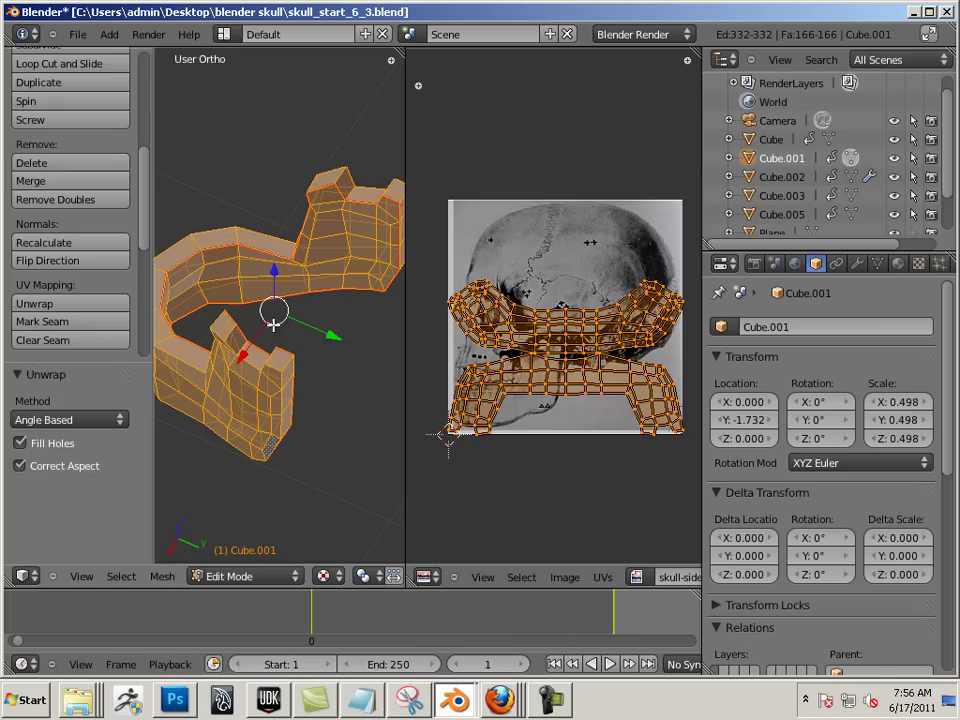
scroll(512, 386, "down", 3)
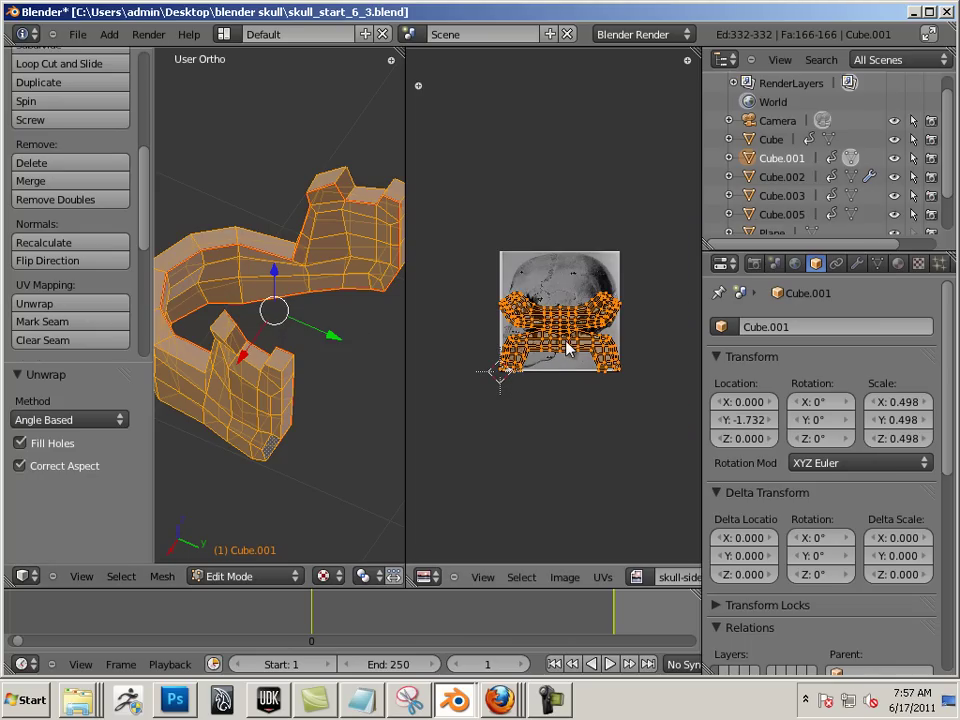
key("g")
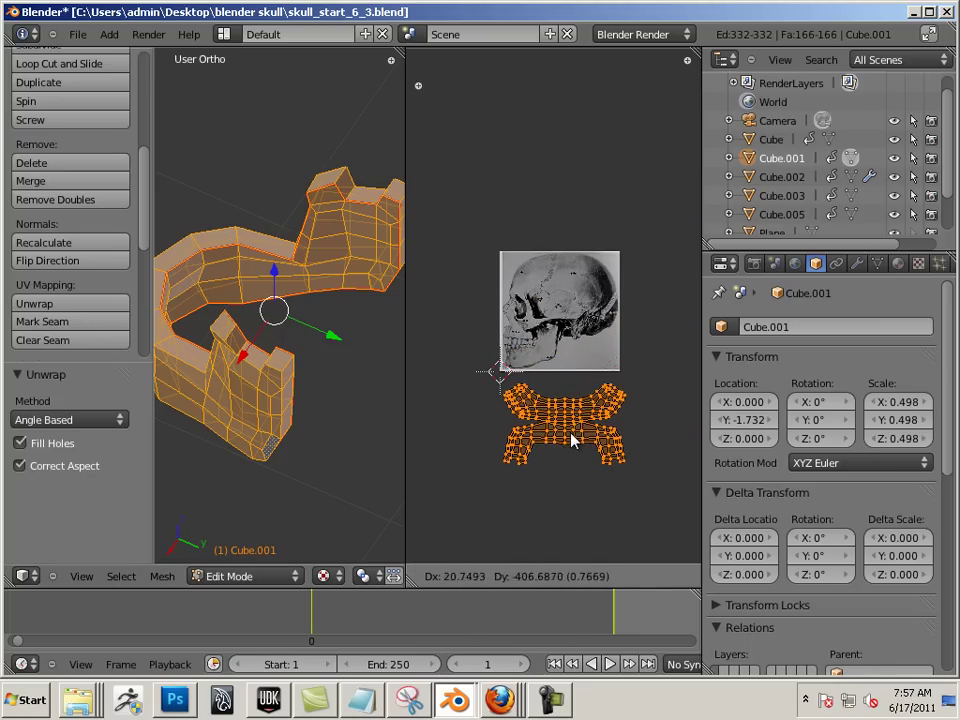
left_click(574, 439)
Select both linked jaw UV islands and move them farther below the image, by about -0.352 in Y.
right_click(565, 478)
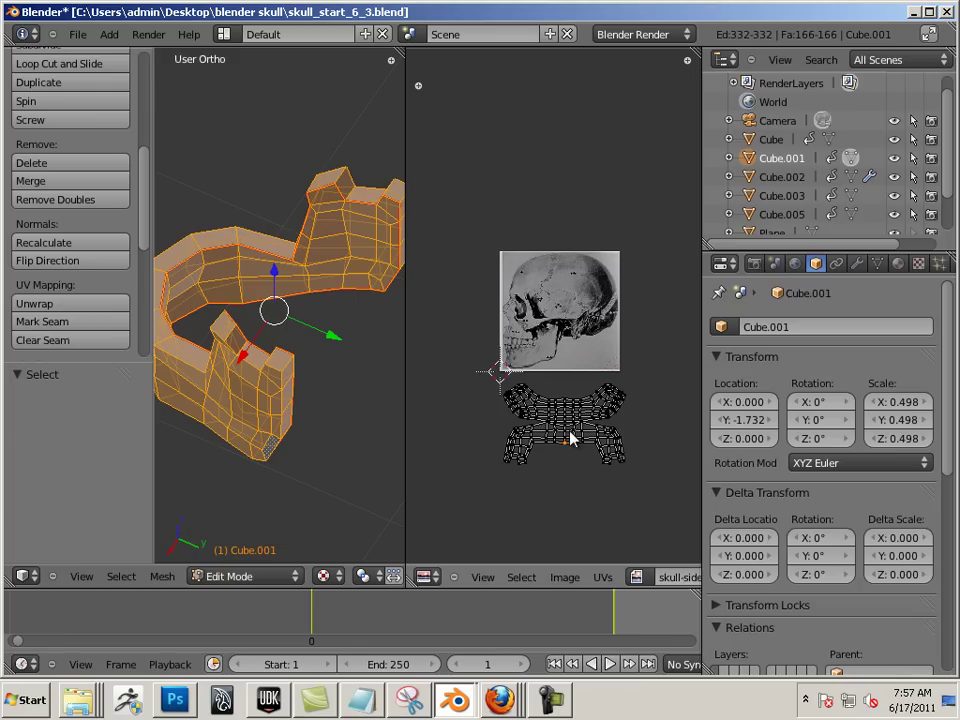
right_click(577, 440)
key("l")
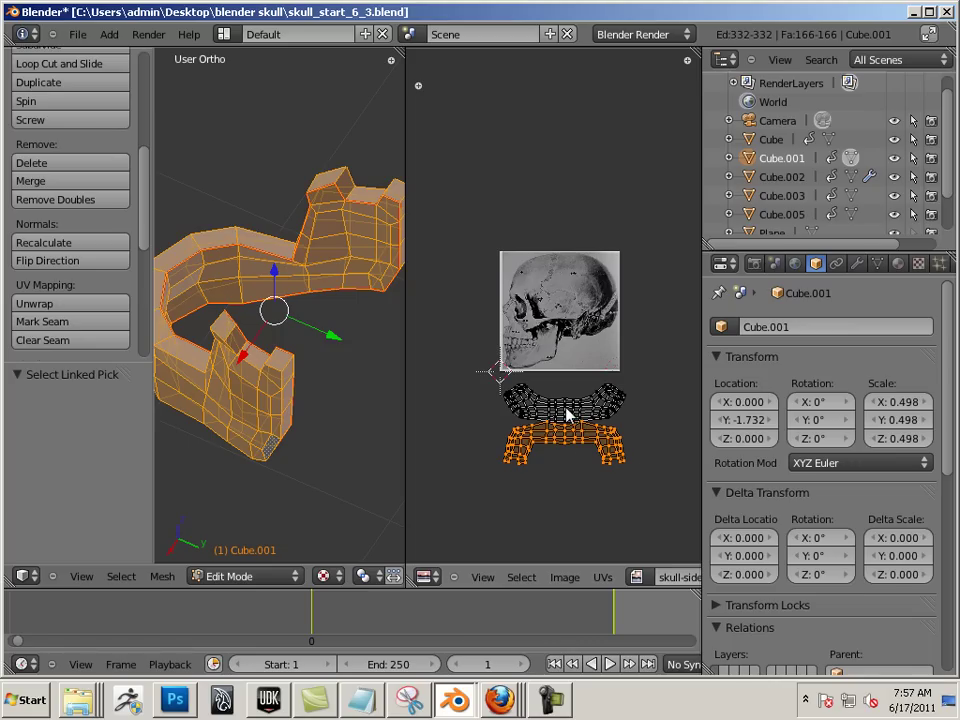
key("l")
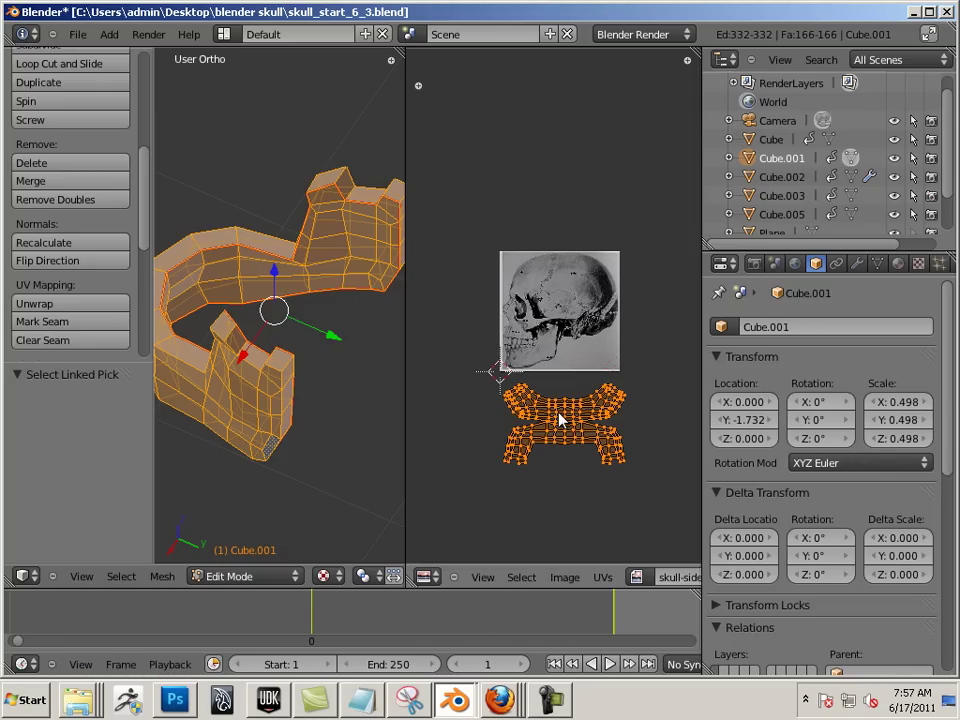
key("g")
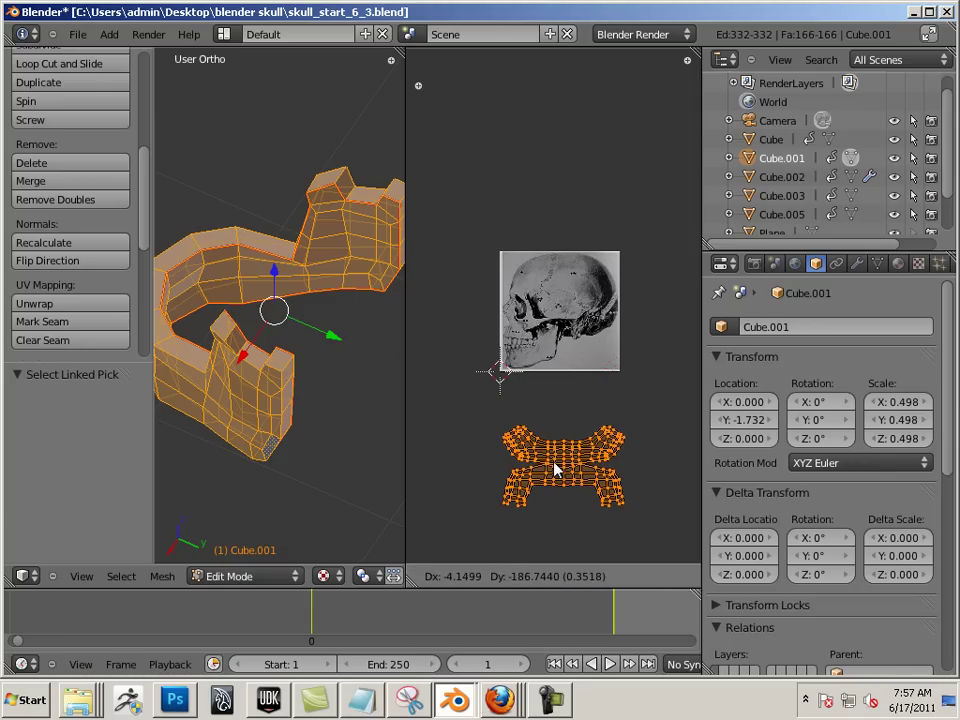
left_click(555, 470)
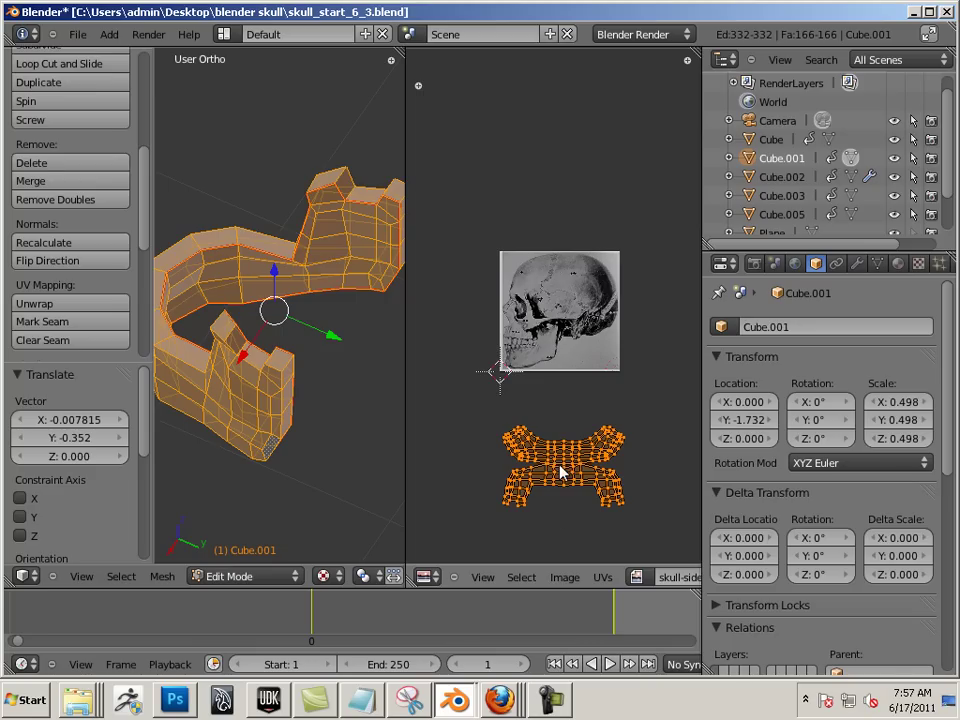
key("r")
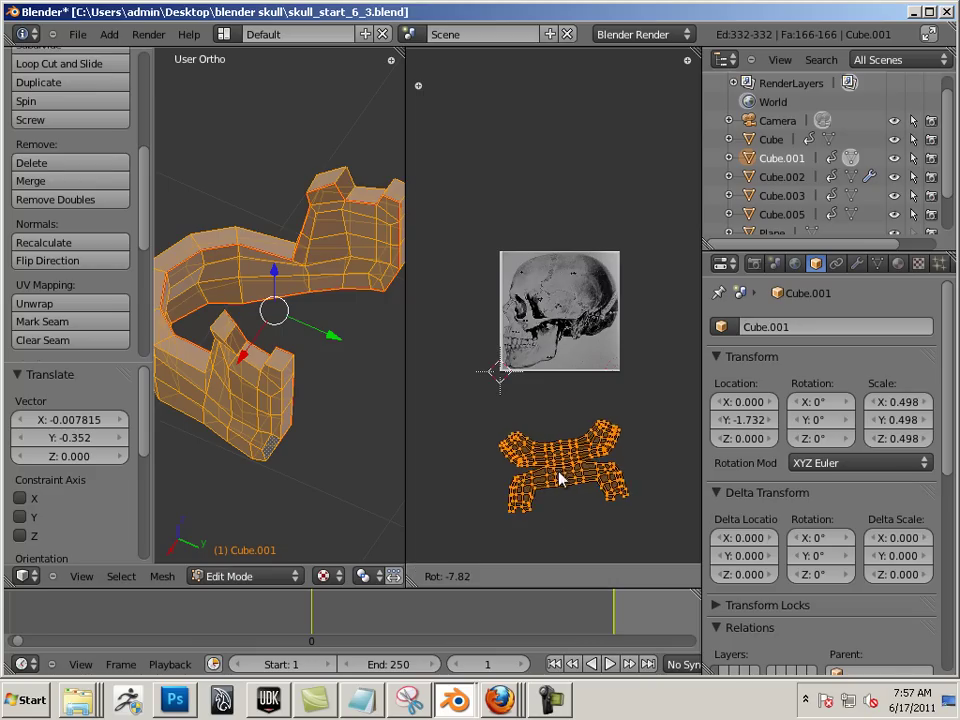
right_click(552, 470)
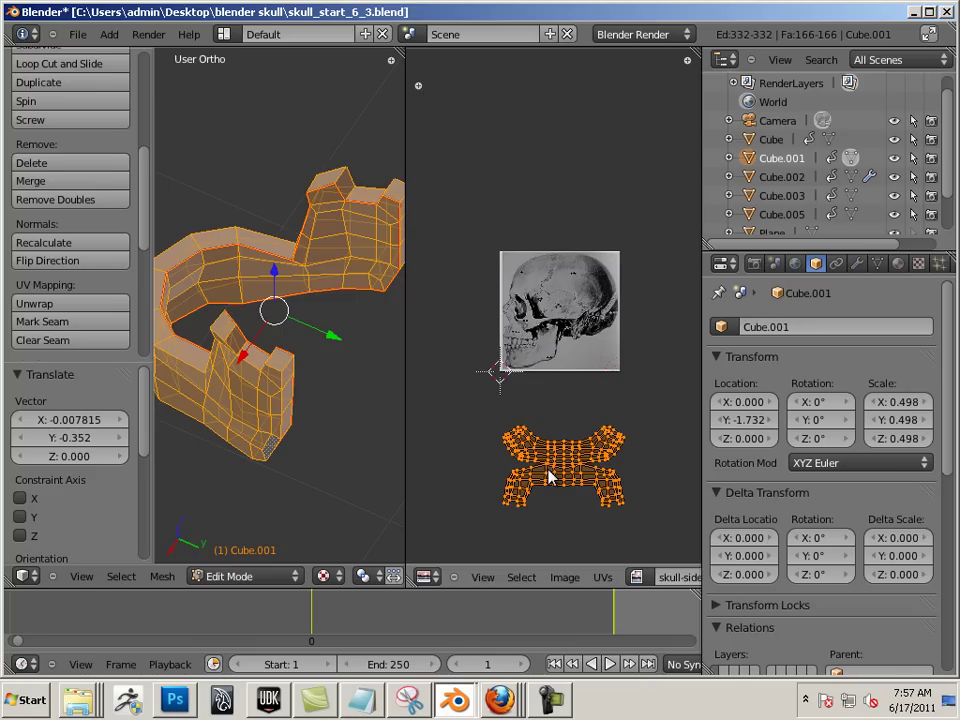
Widen the 3D view, leave the jaw mesh, and open the curved band Cube.005 in Edit Mode.
left_click_drag(404, 410, 548, 412)
middle_click_drag(429, 405, 338, 347)
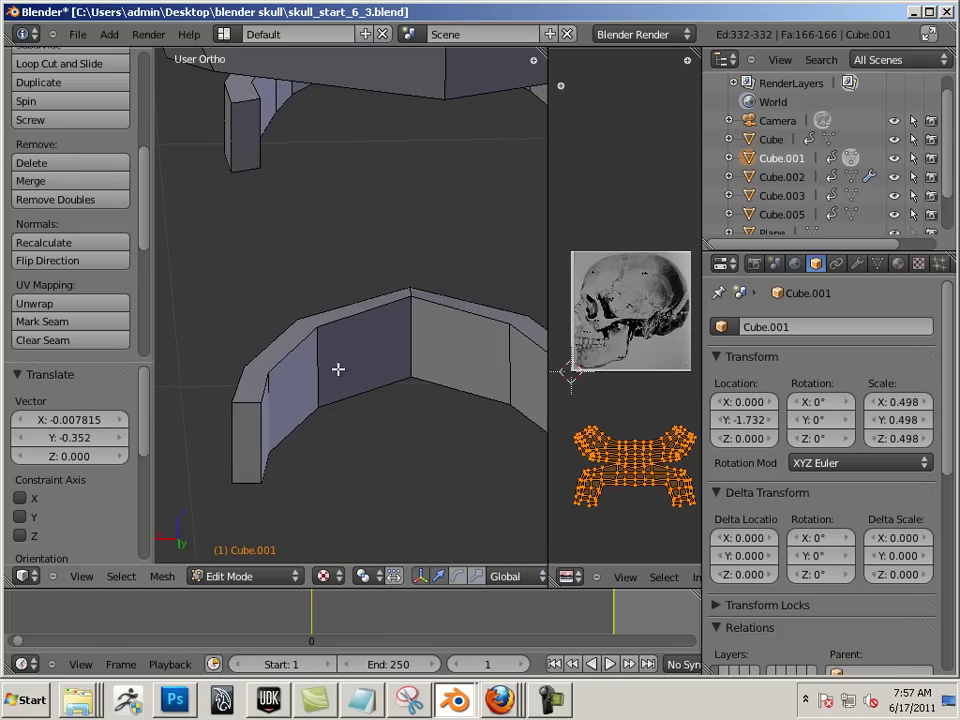
key("Tab")
right_click(406, 373)
middle_click_drag(397, 374, 332, 392)
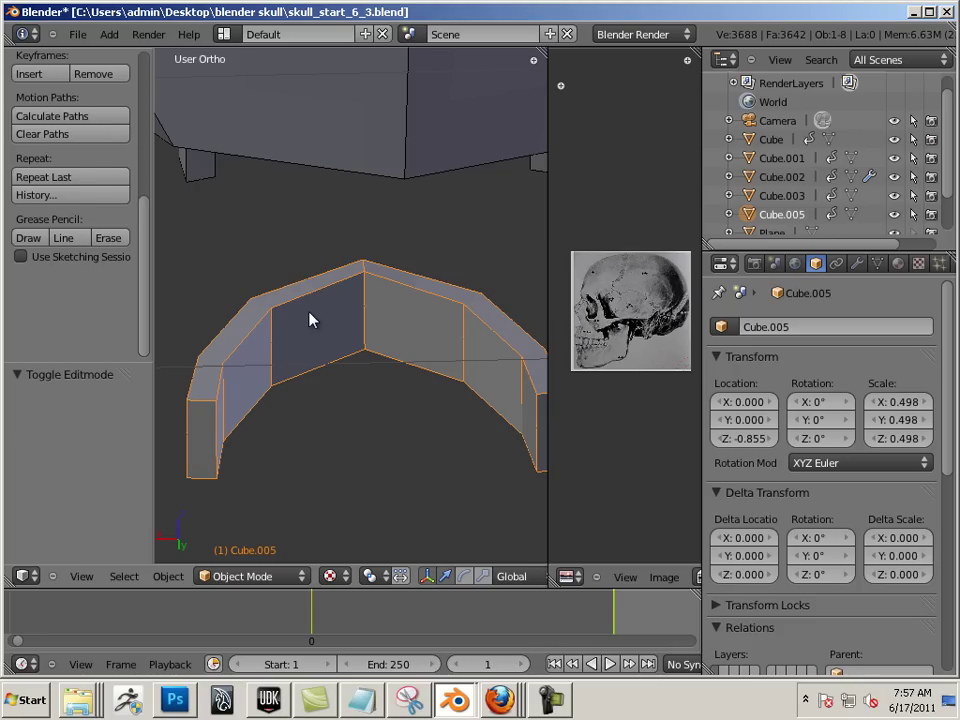
key("Tab")
Select the edge loop along the inner upper rim of the curved band.
right_click(336, 287)
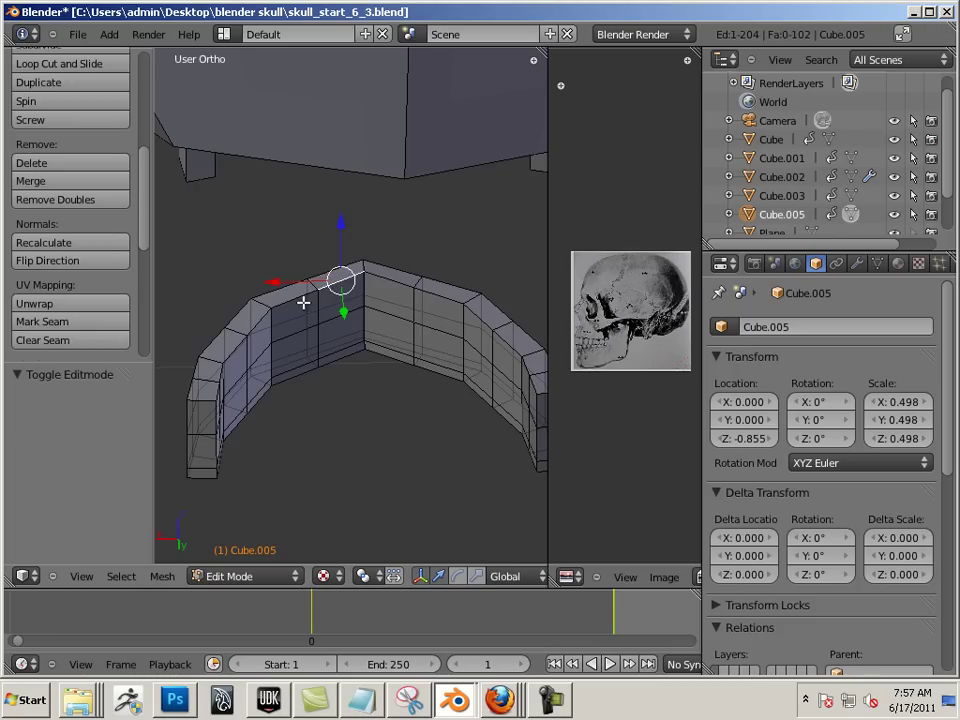
right_click(295, 300, "alt")
mouse_move(315, 414)
middle_mouse_down()
mouse_move(279, 390)
mouse_move(328, 371)
mouse_move(330, 403)
middle_mouse_up()
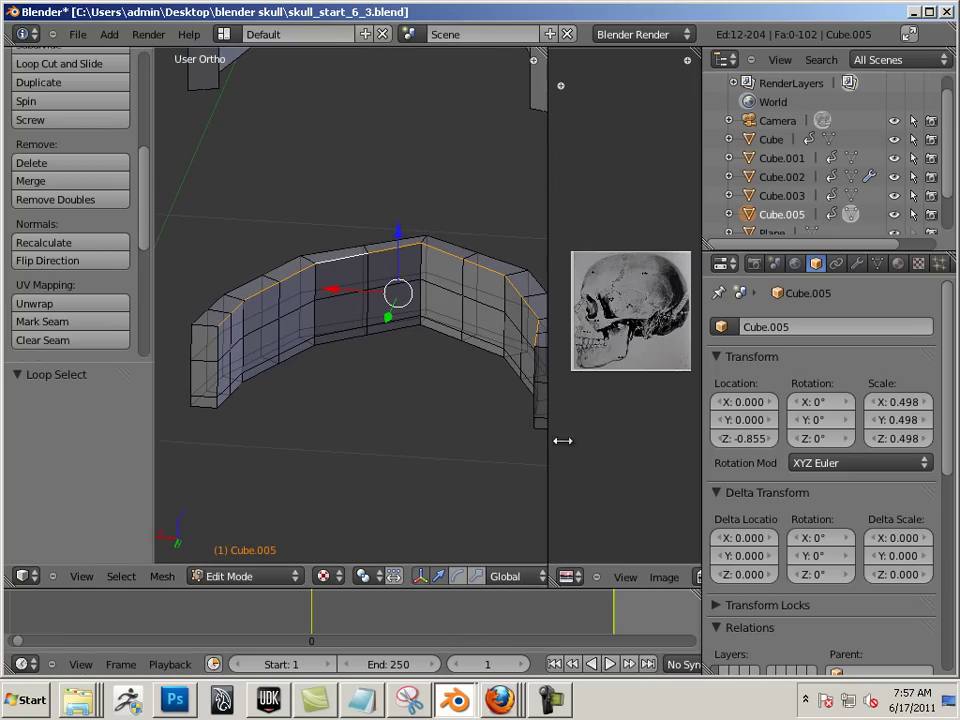
Enlarge the 3D view further and limit selection to visible geometry.
left_click_drag(563, 440, 688, 455)
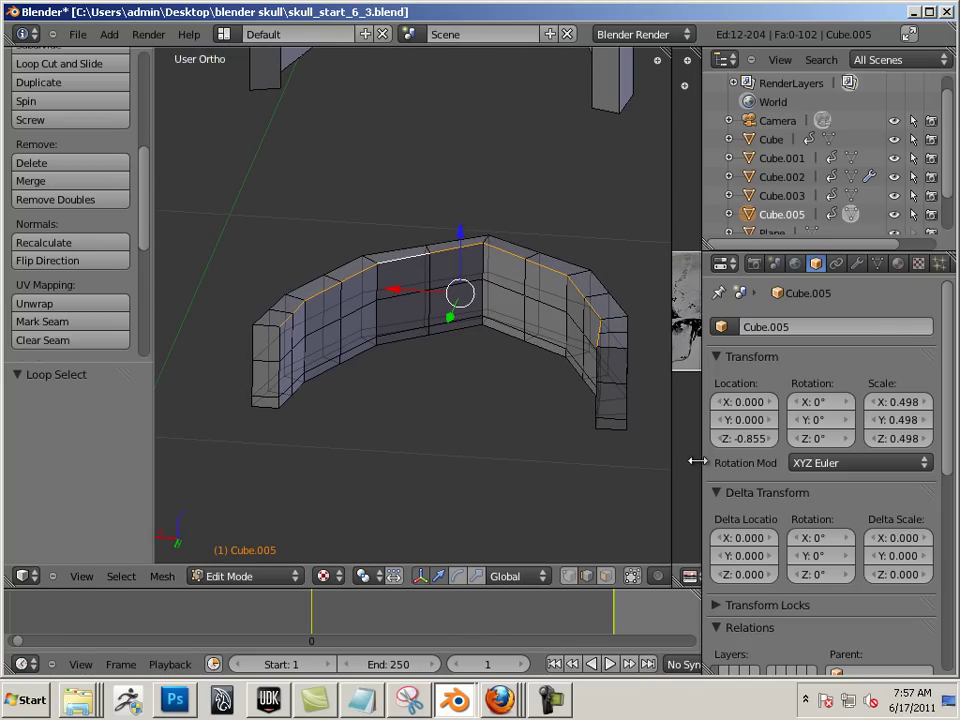
left_click(634, 576)
scroll(432, 422, "up", 5)
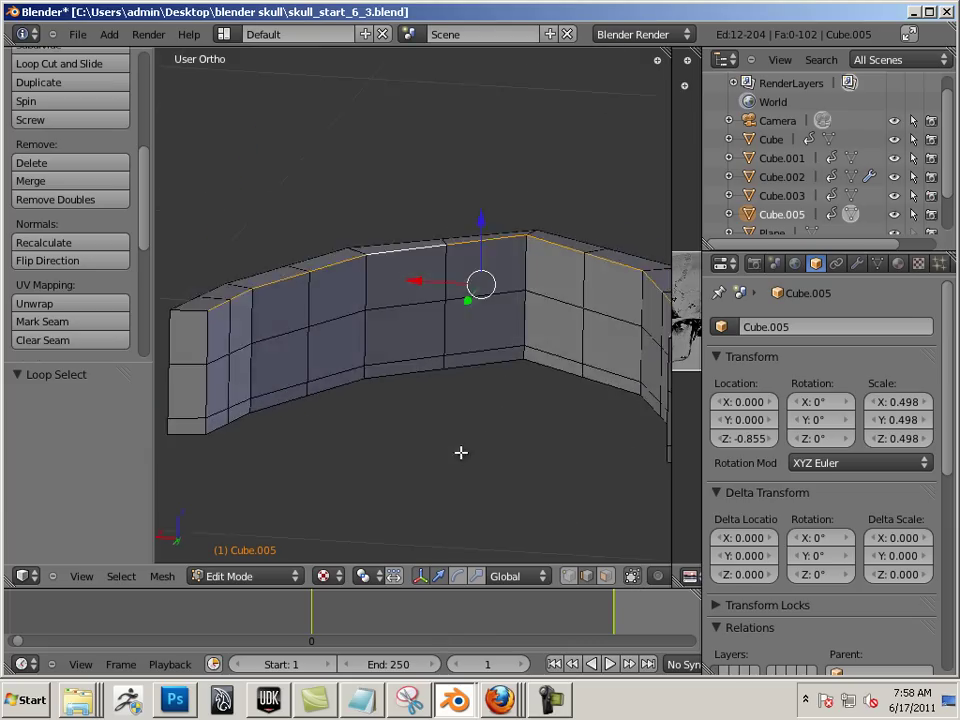
Add the band's inner lower rim loop and the inner vertical edges at its +X end to the selection.
right_click(415, 331, "alt+shift")
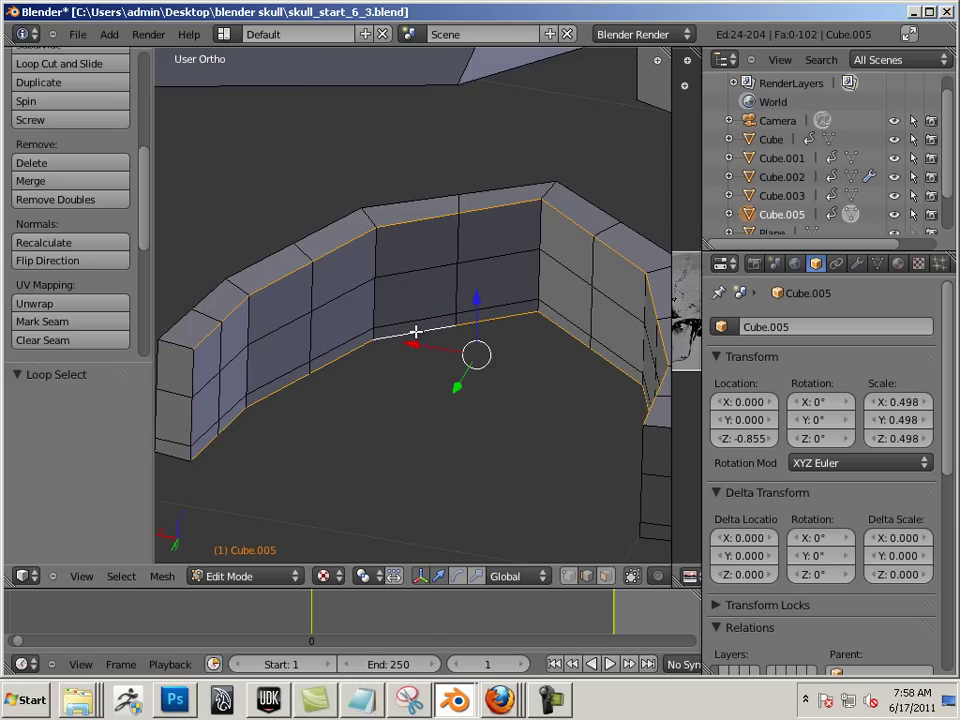
middle_click_drag(401, 444, 321, 420)
right_click(296, 403, "alt+shift")
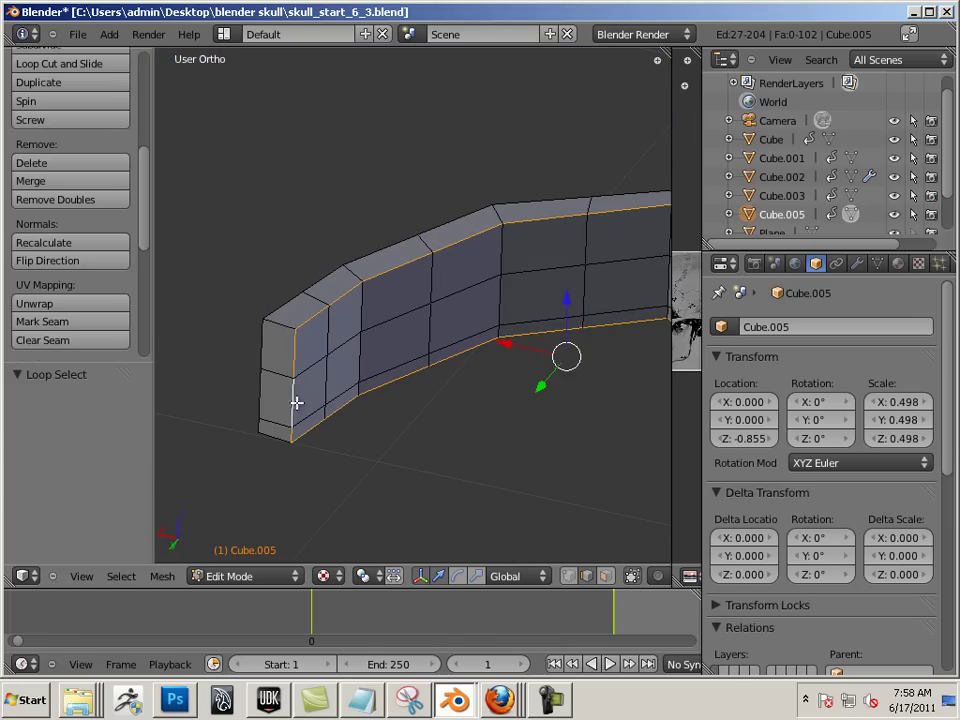
Add the inner vertical edges at the band's -X end to the selection and mark all selected edges as seams.
middle_click_drag(382, 463, 547, 425)
right_click(531, 369, "alt+shift")
middle_click_drag(392, 373, 377, 375)
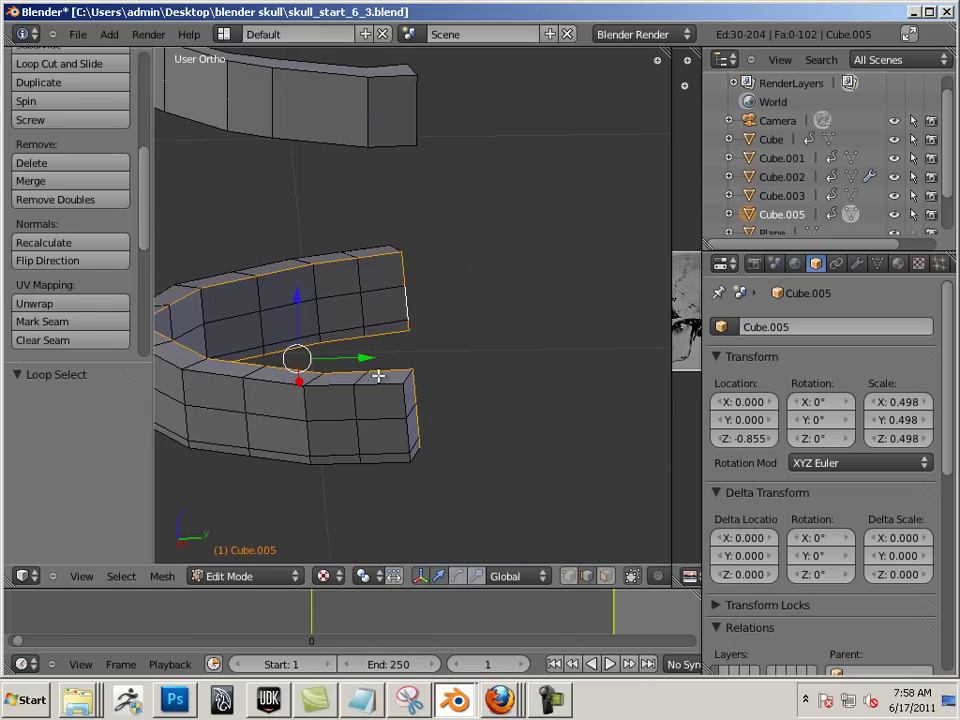
left_click(79, 322)
Deselect everything on Cube.005, leave it, and open the upper curved band Cube.003 in Edit Mode.
middle_click_drag(319, 291, 351, 285)
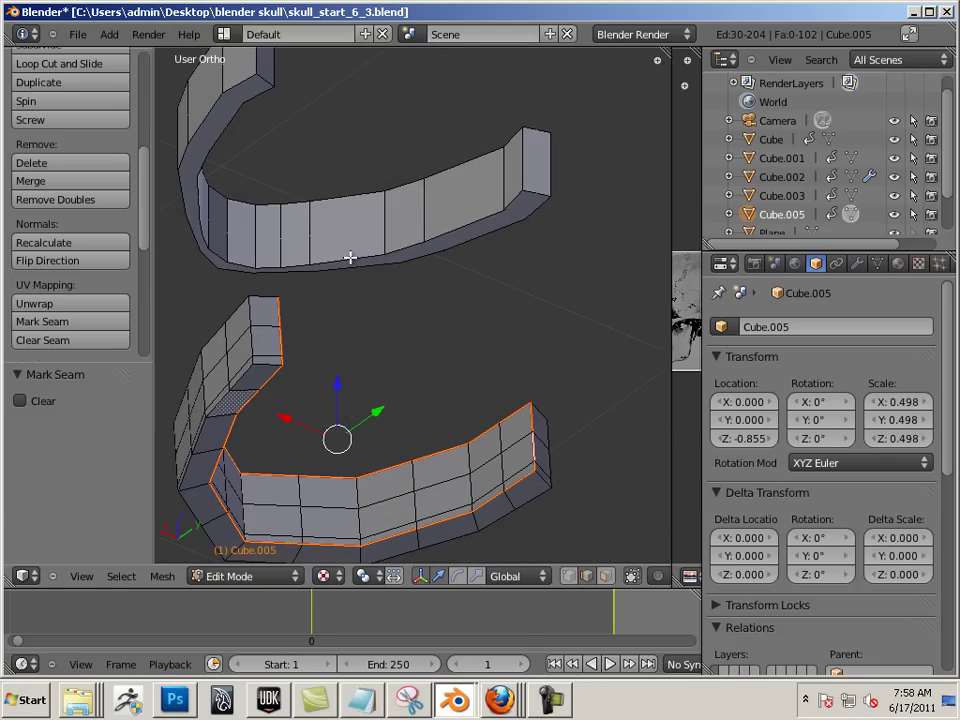
right_click(352, 256, "alt")
key("a")
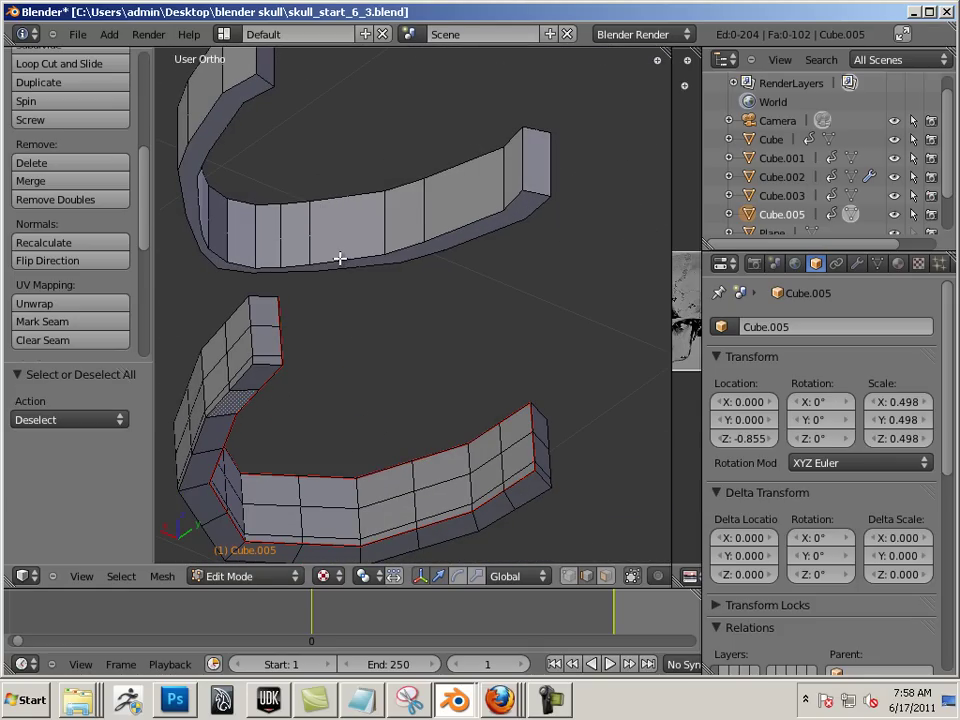
key("Tab")
right_click(340, 258)
key("Tab")
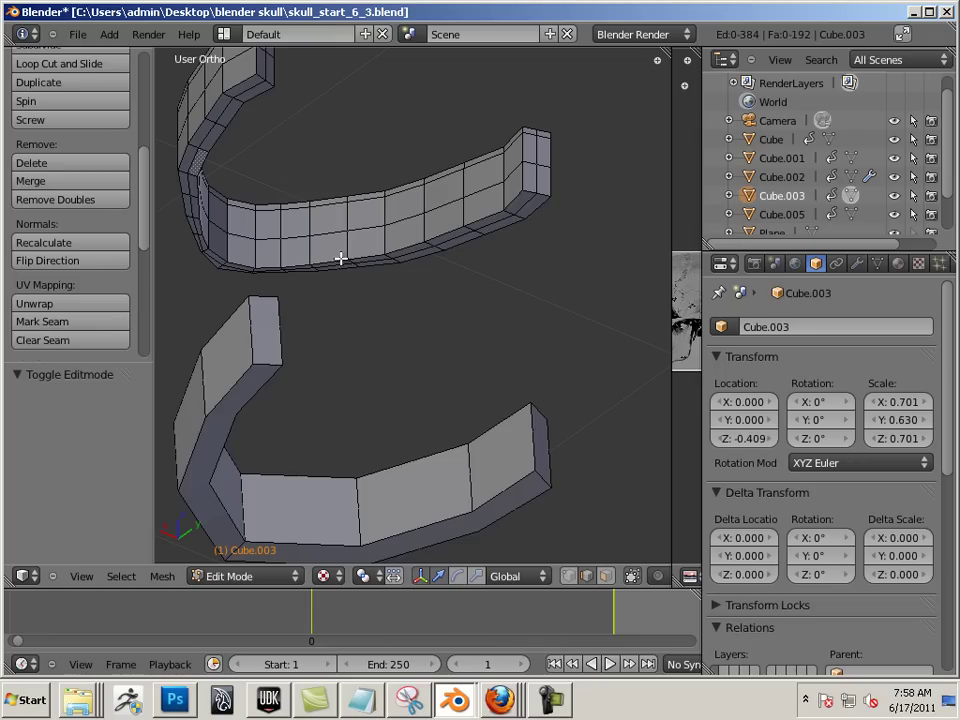
Select the inner lower and upper rim loops of Cube.003 plus the inner vertical edges at both ends.
right_click(334, 260, "alt")
middle_click_drag(411, 304, 433, 335)
right_click(422, 219, "alt+shift")
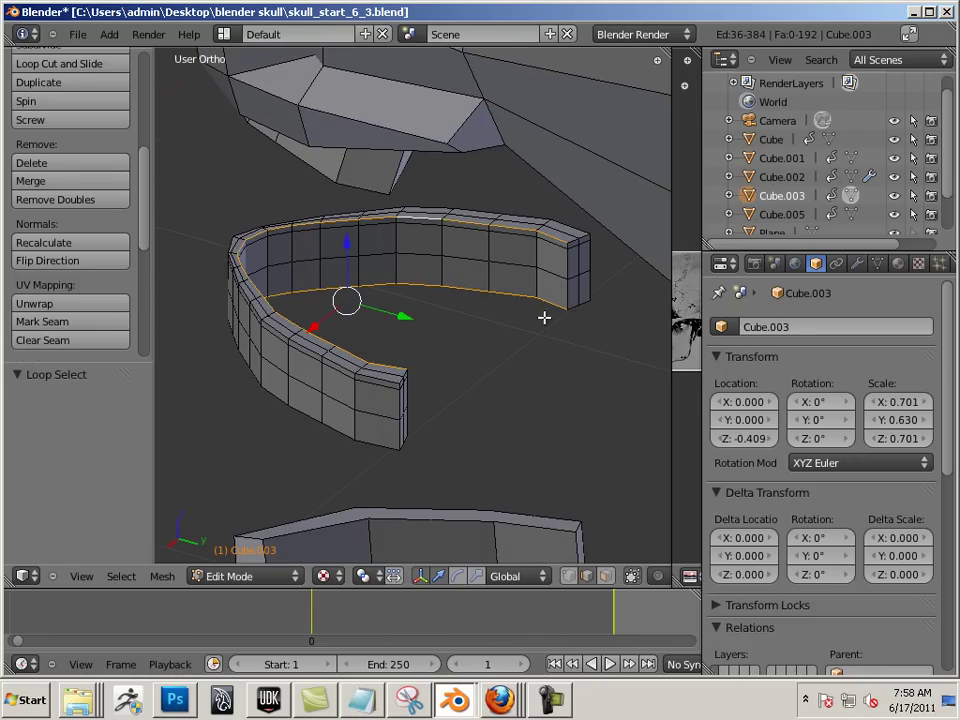
middle_click_drag(544, 317, 568, 255)
middle_click_drag(574, 368, 425, 290)
right_click(429, 300, "shift")
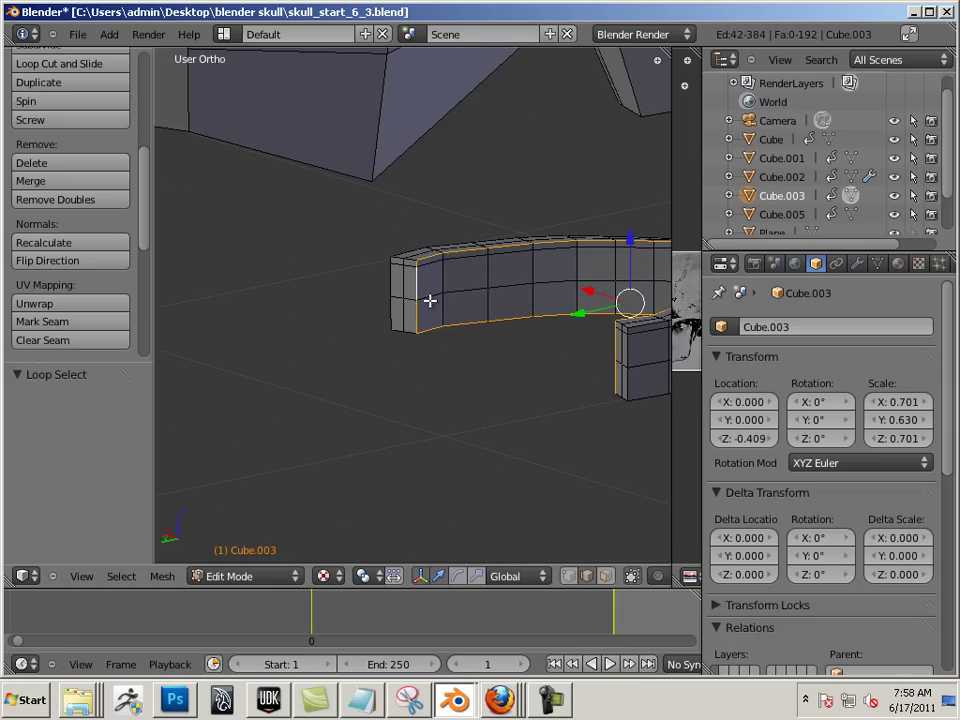
Mark the selected inner border of Cube.003 as seams, clear the selection, and return to Object Mode.
left_click(79, 326)
scroll(388, 351, "down", 3)
middle_click_drag(388, 351, 424, 407)
key("a")
key("Tab")
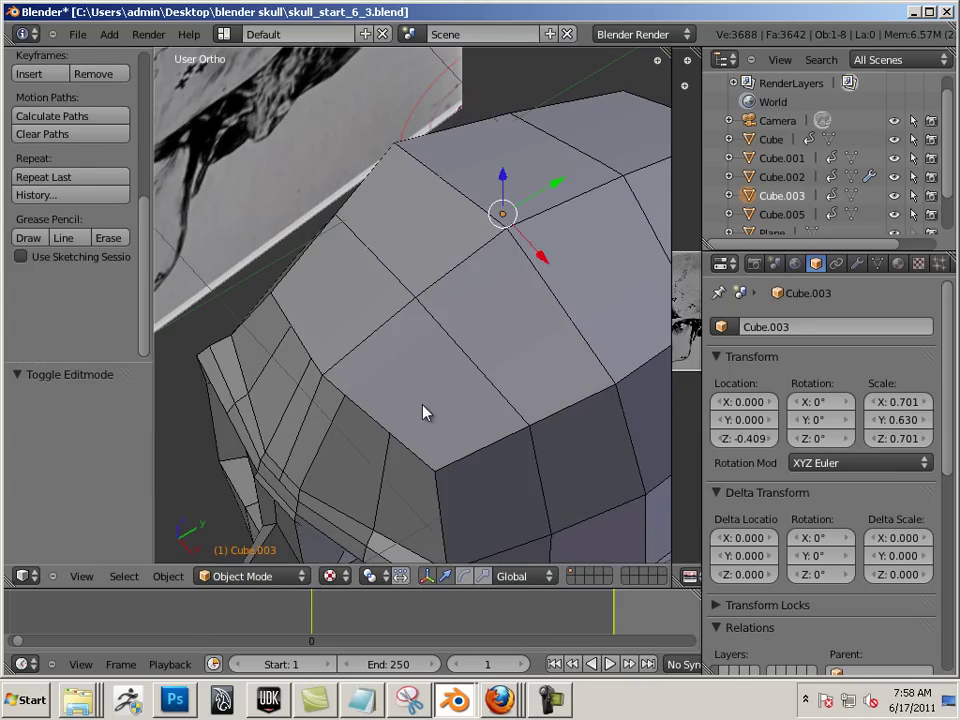
Open the main skull mesh Cube in Edit Mode and select the centerline edges over the crown and upper back.
right_click(418, 404)
key("Tab")
right_click(378, 338)
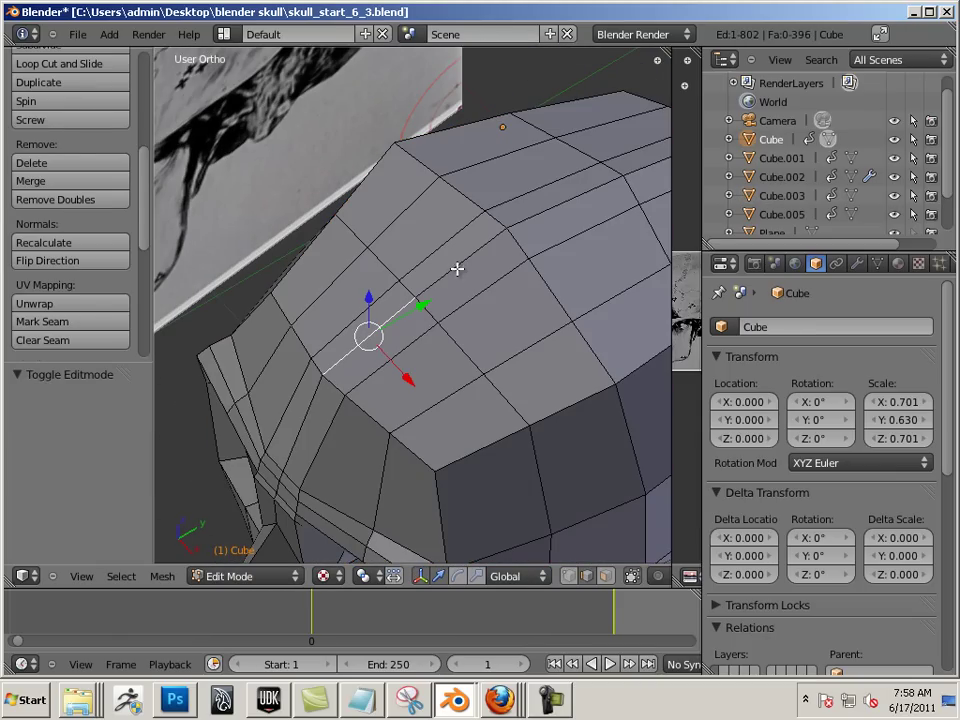
right_click(505, 250, "shift")
middle_click_drag(537, 230, 417, 265)
right_click(456, 380, "shift")
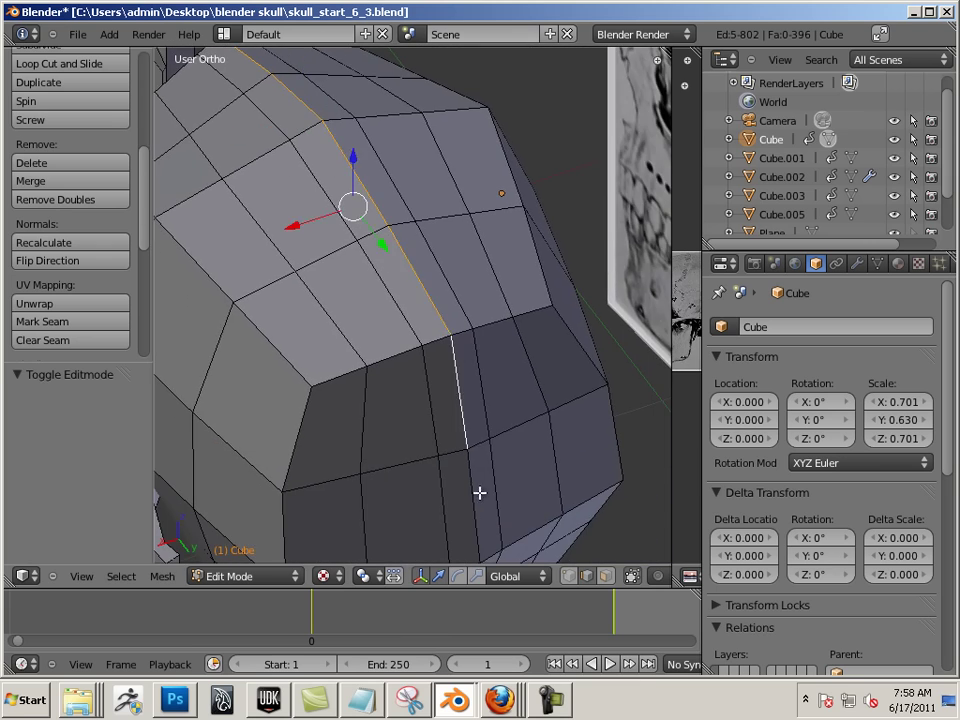
Extend the centerline selection down the back of the skull to the underside and mark those edges as seams.
middle_click_drag(480, 493, 416, 334)
right_click(424, 465, "shift")
middle_click_drag(424, 465, 401, 236)
right_click(401, 236, "shift")
right_click(388, 270, "shift")
middle_click_drag(359, 377, 364, 341)
left_click(63, 321)
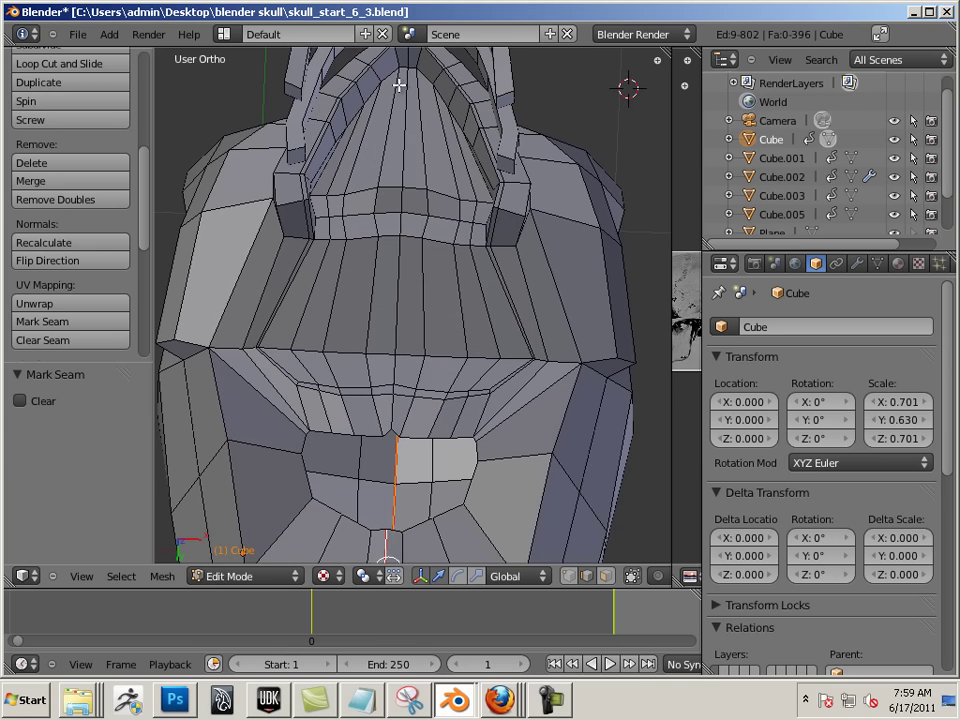
Select the centerline edges along the skull's underside, through the palate and up the inner front of the upper jaw ridge.
middle_click_drag(488, 166, 385, 380)
right_click(366, 385)
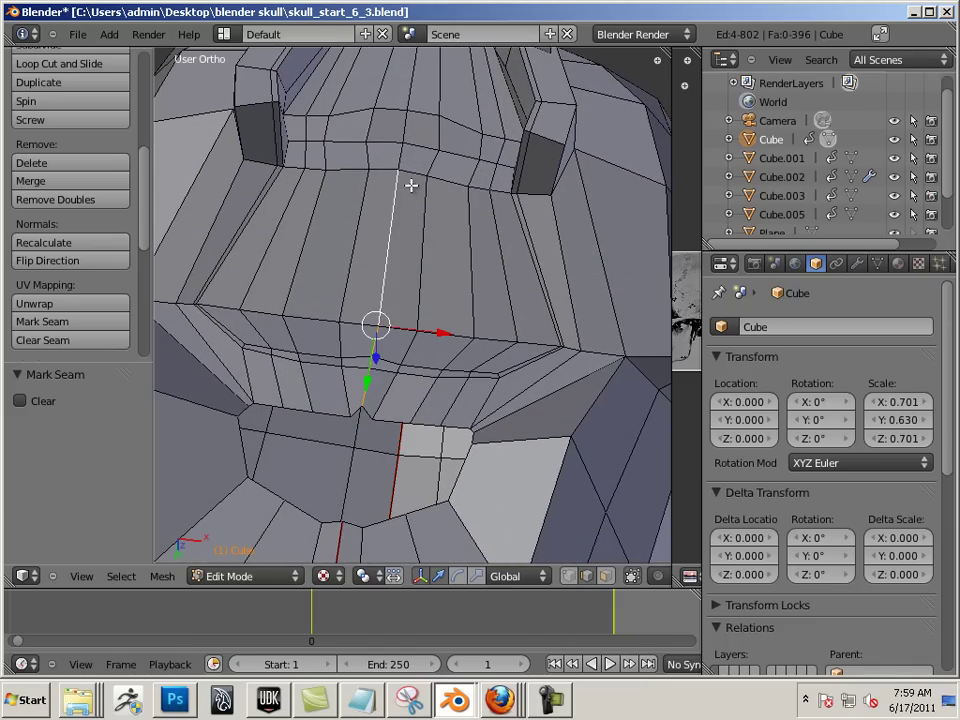
middle_click_drag(411, 185, 382, 392)
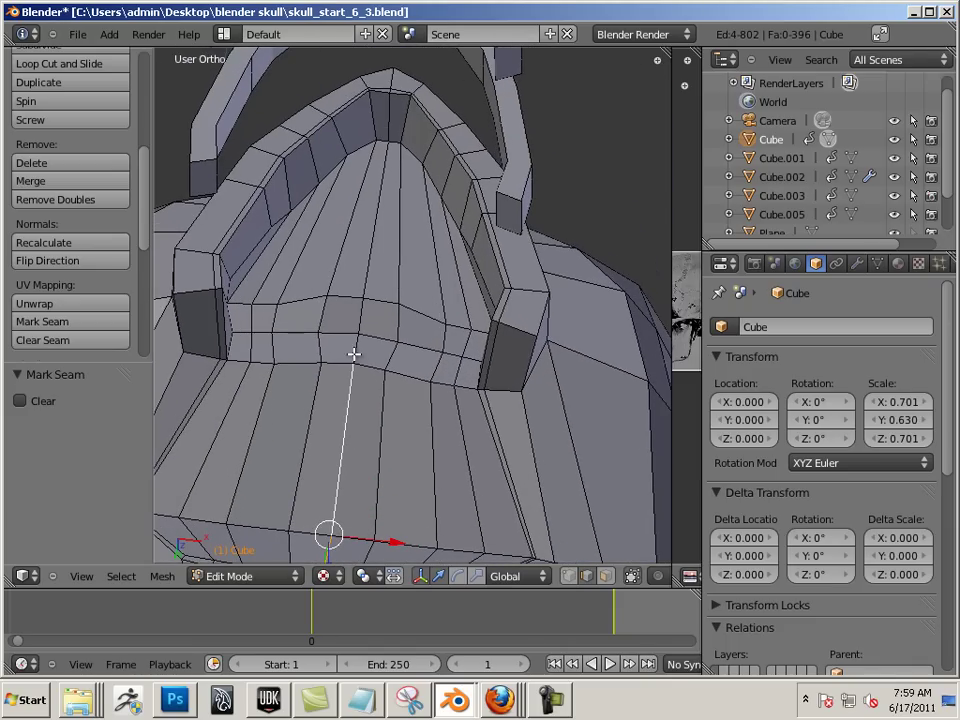
right_click(360, 321, "shift")
right_click(369, 279, "shift")
right_click(375, 253, "shift")
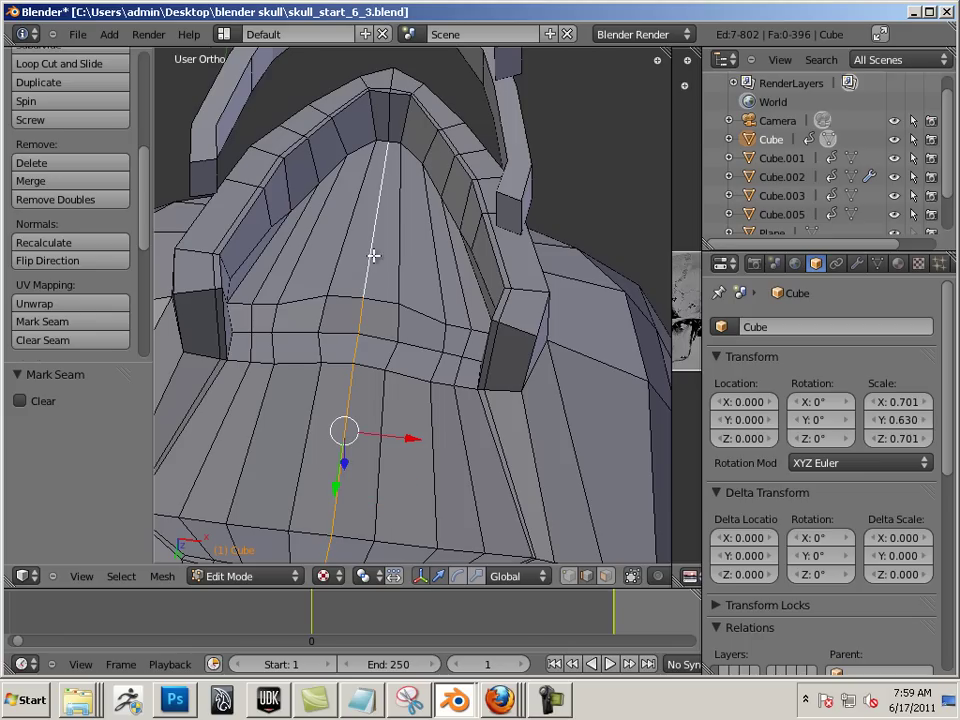
right_click(387, 130, "shift")
middle_click_drag(387, 130, 330, 354)
right_click(382, 106, "shift")
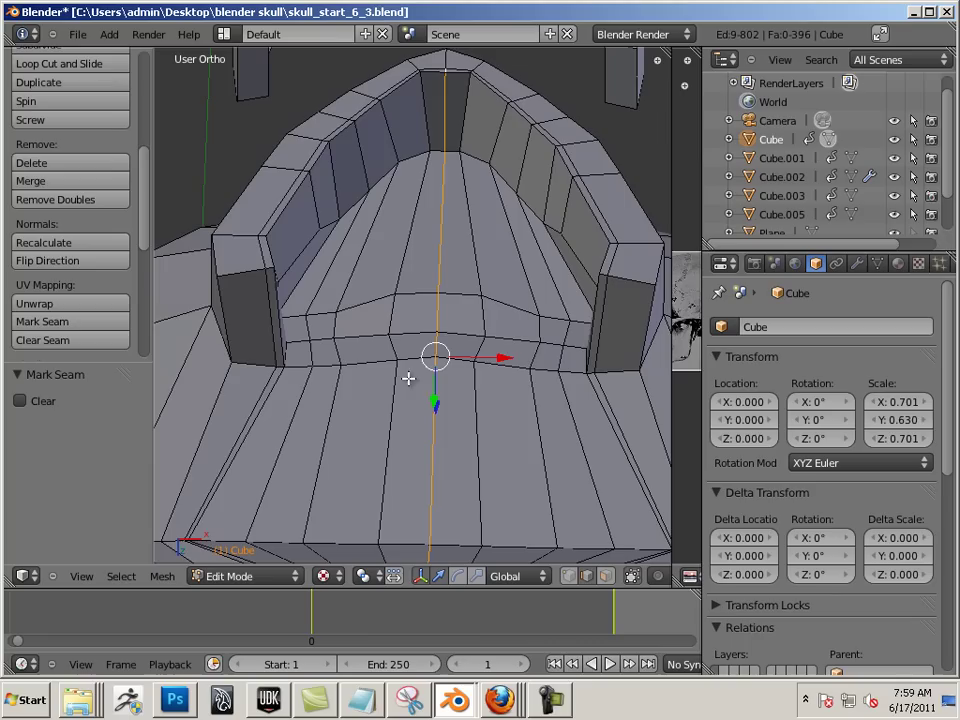
Add the crosswise edges behind the palate, from the jaw ridge's +X end to the centerline, to the selection.
middle_click_drag(583, 411, 514, 402)
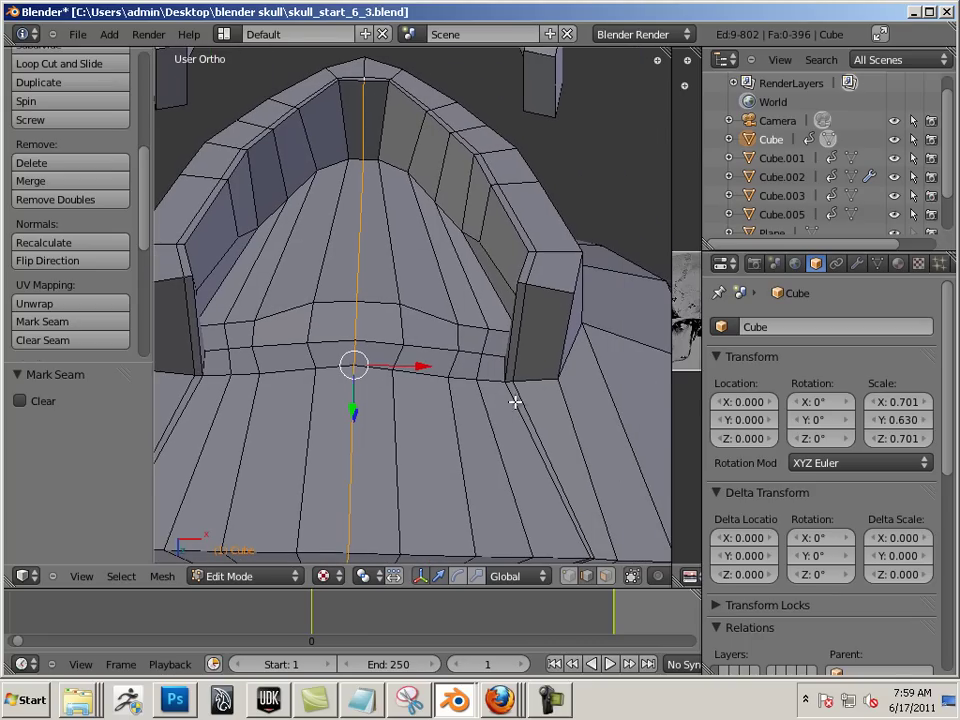
right_click(536, 381, "shift")
scroll(489, 399, "up", 3)
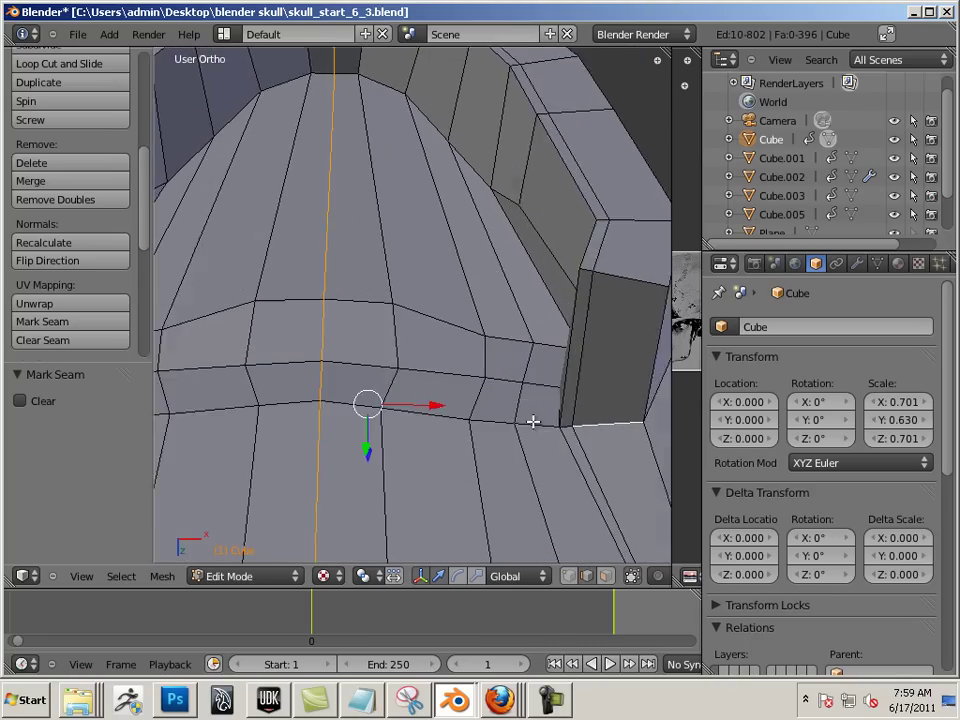
right_click(557, 422, "shift")
right_click(525, 421, "shift")
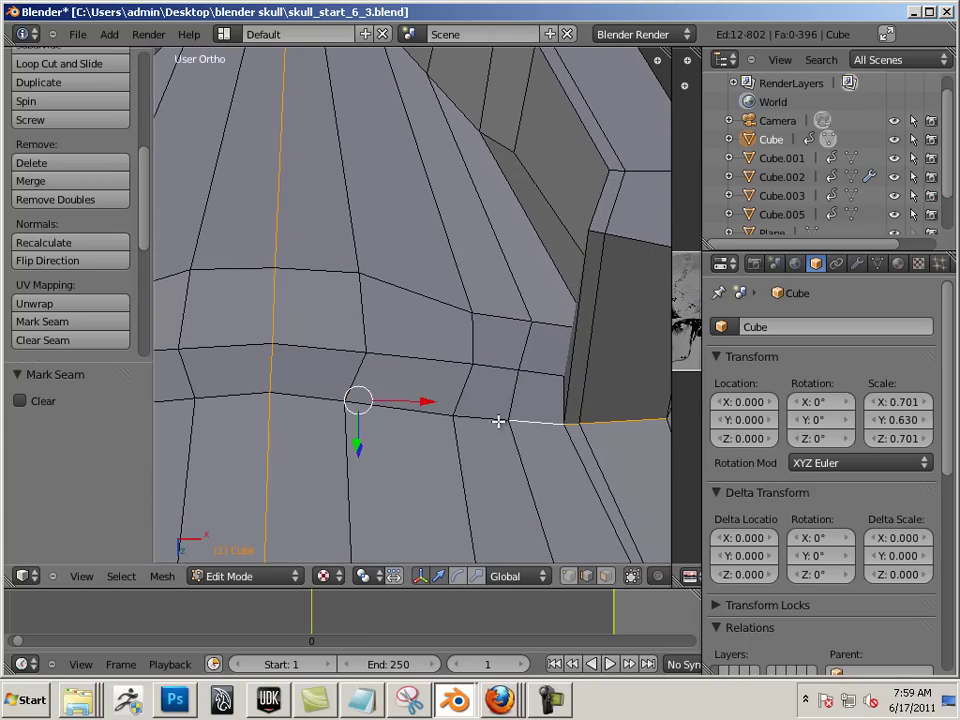
right_click(455, 417, "shift")
right_click(395, 407, "shift")
right_click(305, 396, "shift")
middle_click_drag(204, 364, 407, 343, "shift")
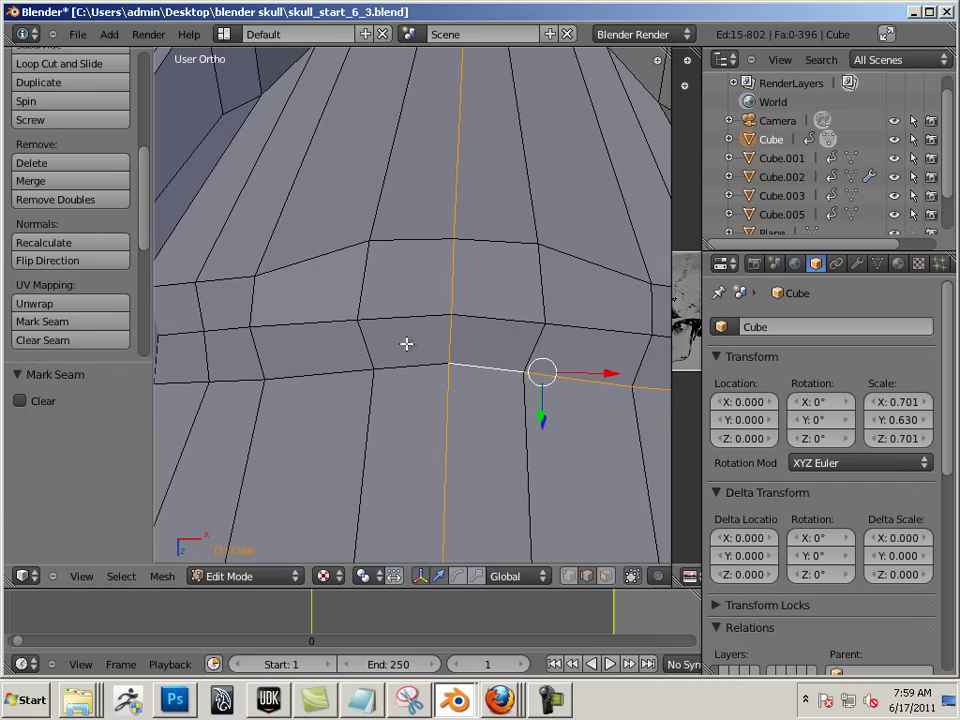
Add the remaining crosswise edges behind the palate, from the centerline to the jaw ridge's -X end.
right_click(395, 365, "shift")
right_click(321, 374, "shift")
middle_click_drag(251, 356, 454, 358, "shift")
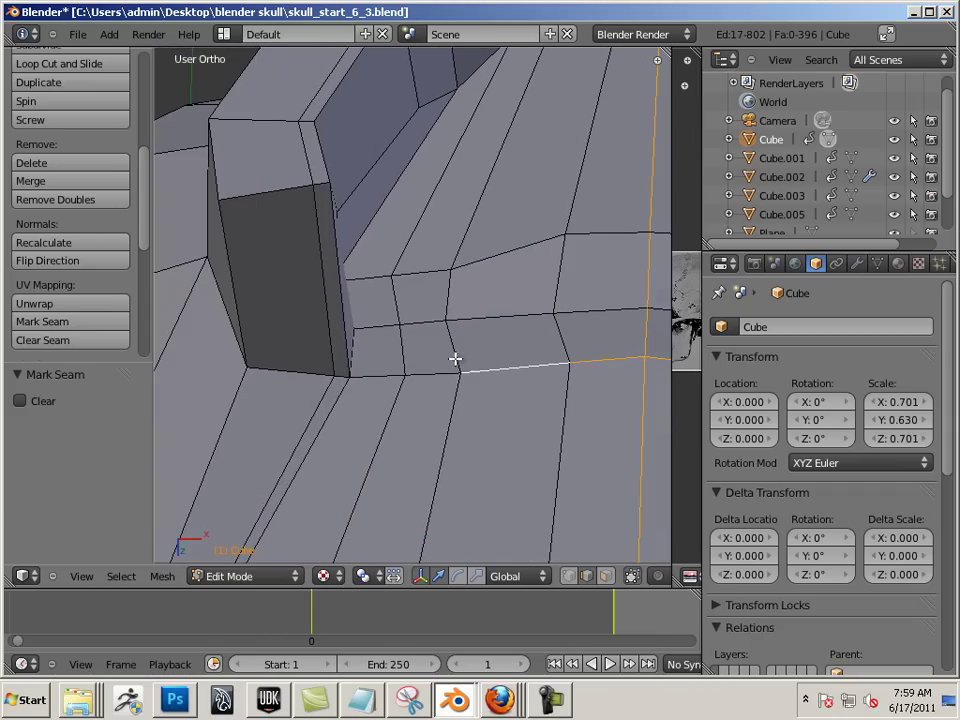
right_click(396, 373, "shift")
right_click(339, 377, "shift")
right_click(326, 373, "shift")
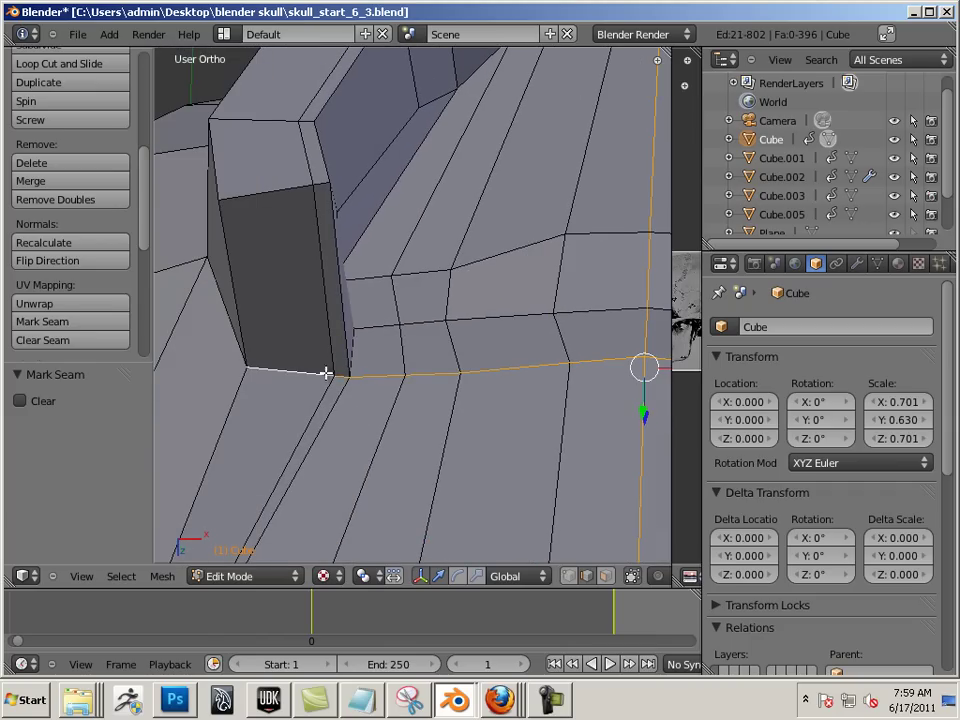
scroll(395, 361, "down", 4)
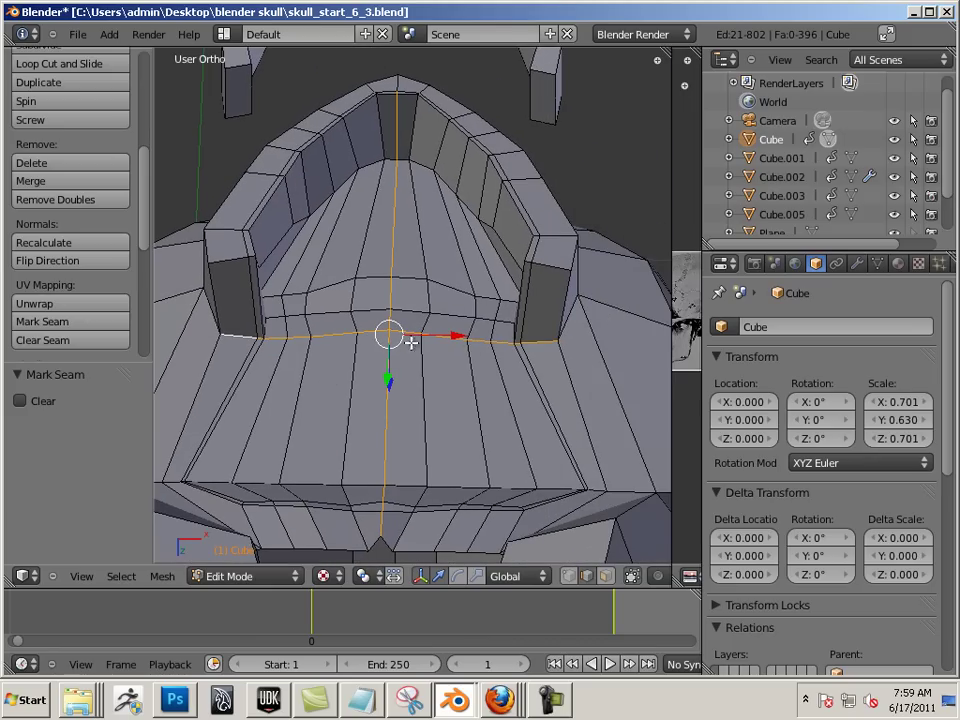
middle_click_drag(563, 358, 431, 329)
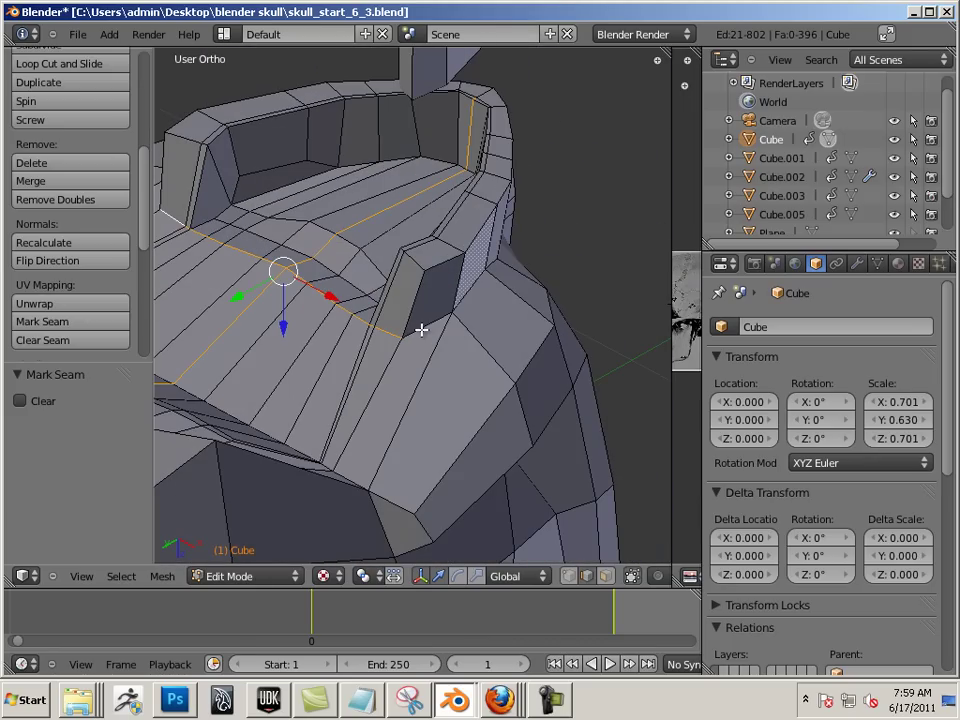
key("g")
key("y")
left_click(383, 313)
key("ctrl+z")
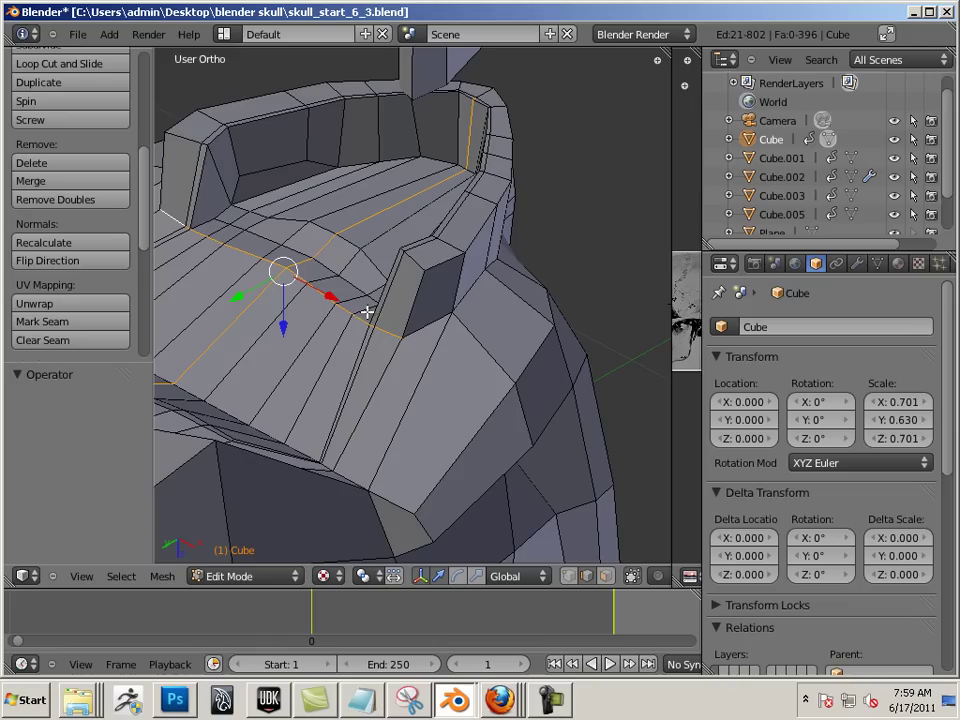
Mark the selected underside edges as seams, widen the image editor, and unwrap the entire skull mesh.
left_click(55, 319)
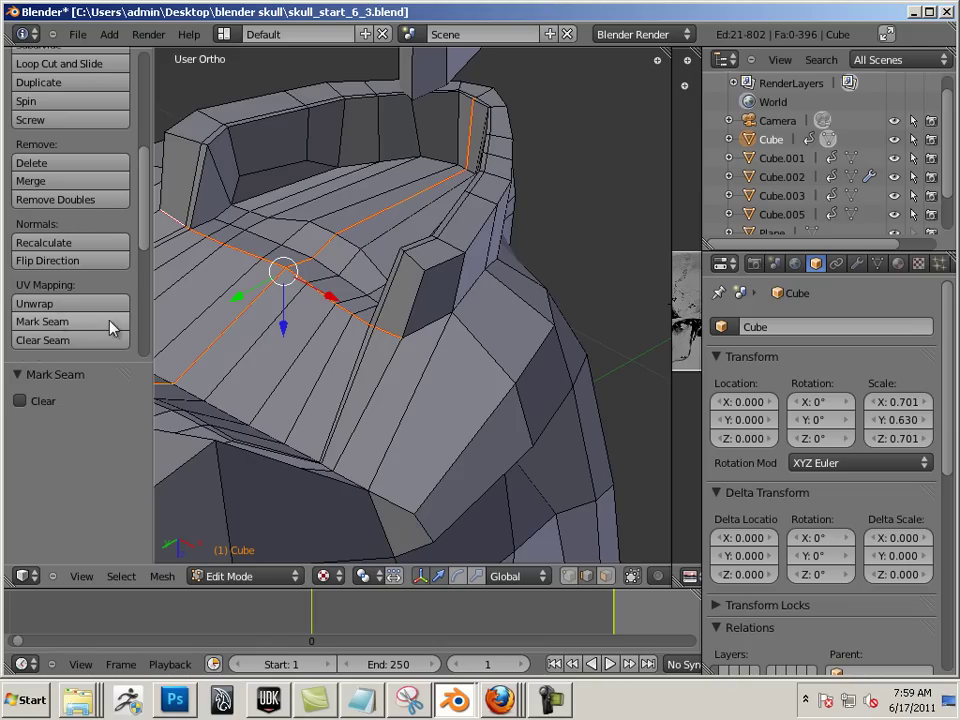
left_click_drag(673, 326, 484, 326)
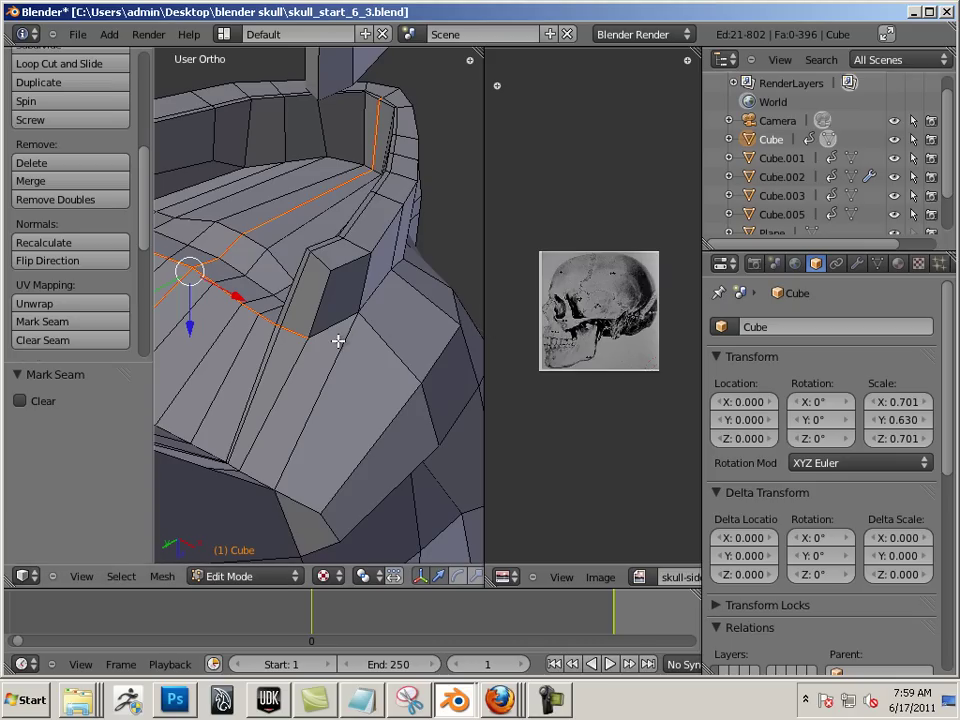
key("a")
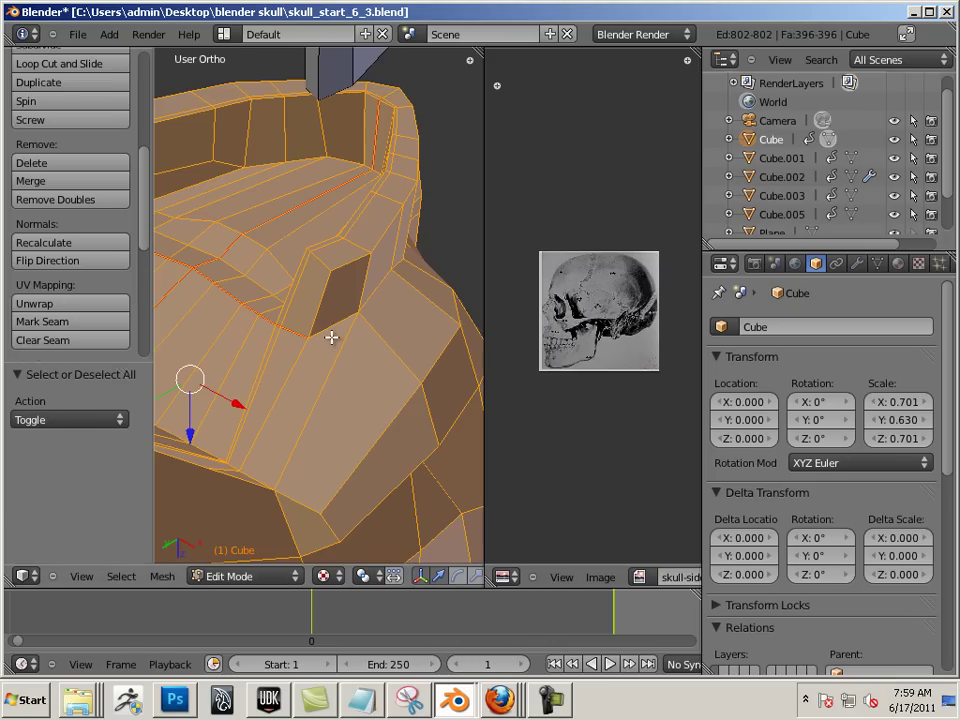
key("u")
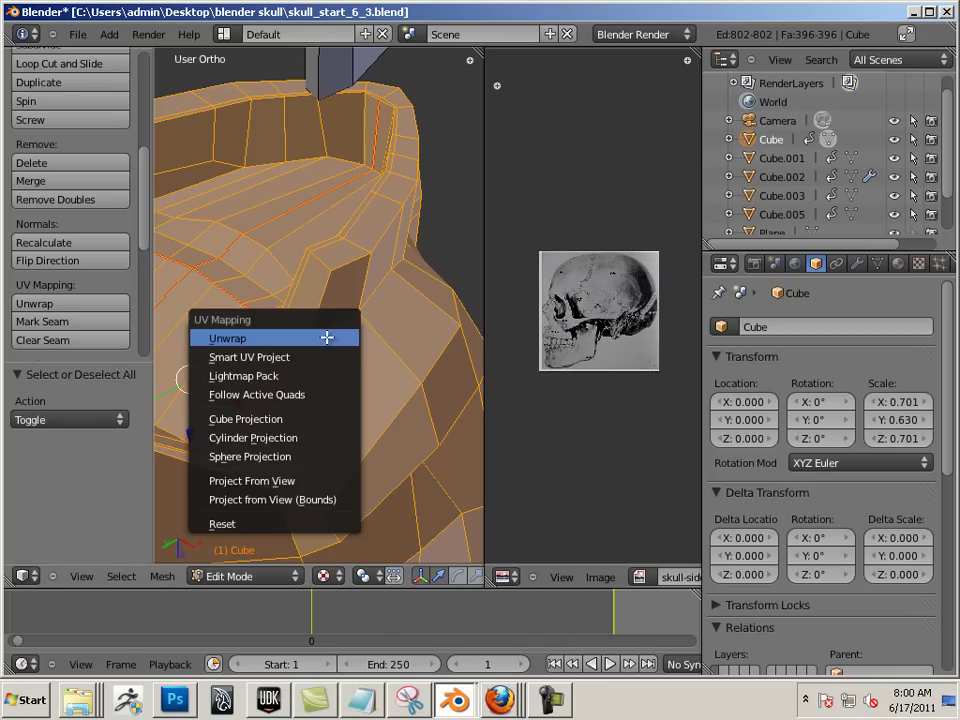
left_click(326, 338)
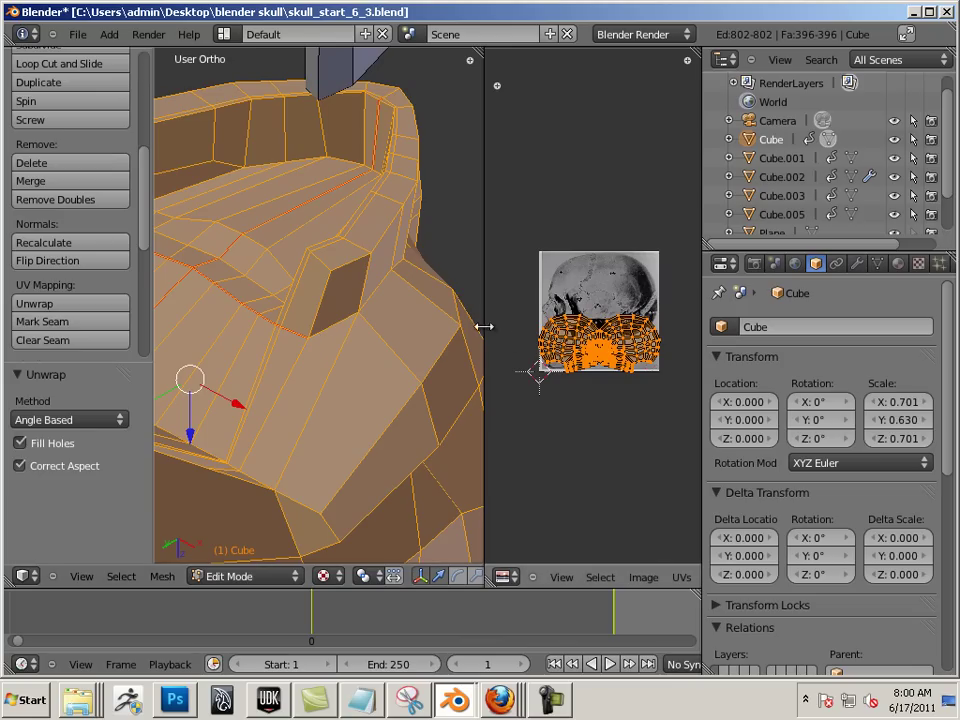
Enlarge the UV view and examine the skull's unwrapped layout for overlapping faces near the lower jaw-ridge area.
left_click_drag(484, 326, 368, 317)
scroll(542, 370, "up", 3)
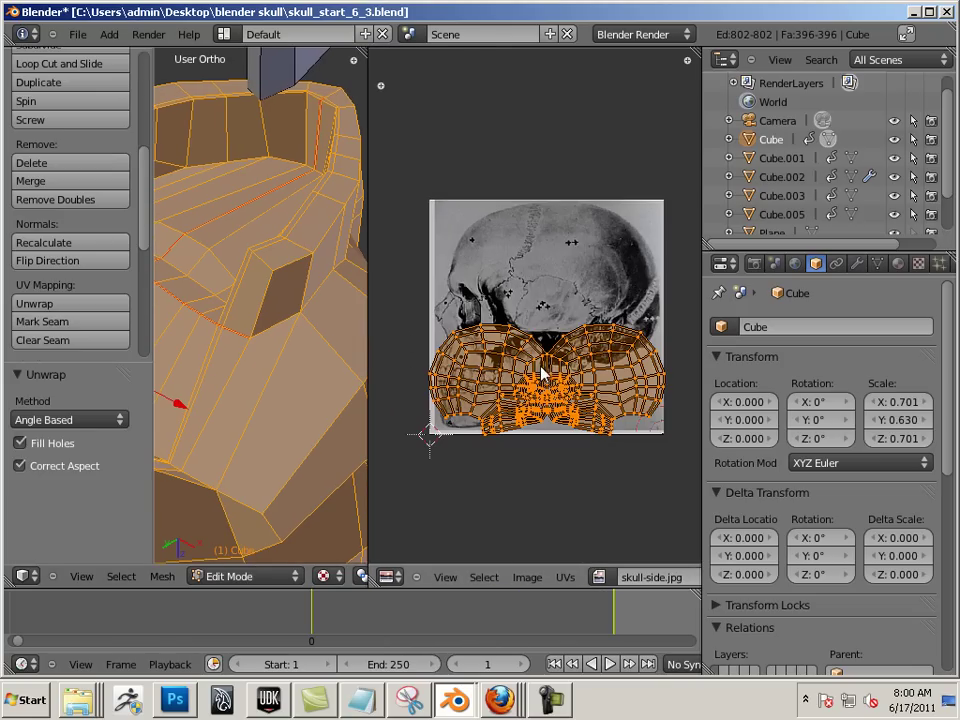
scroll(588, 432, "up", 1)
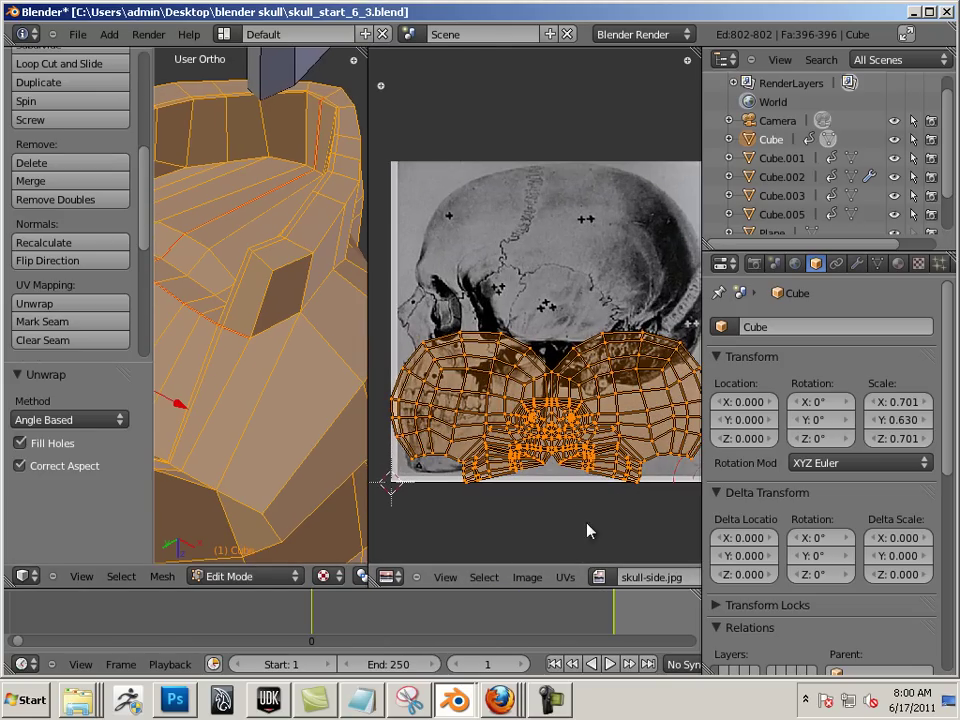
middle_click_drag(593, 503, 590, 300)
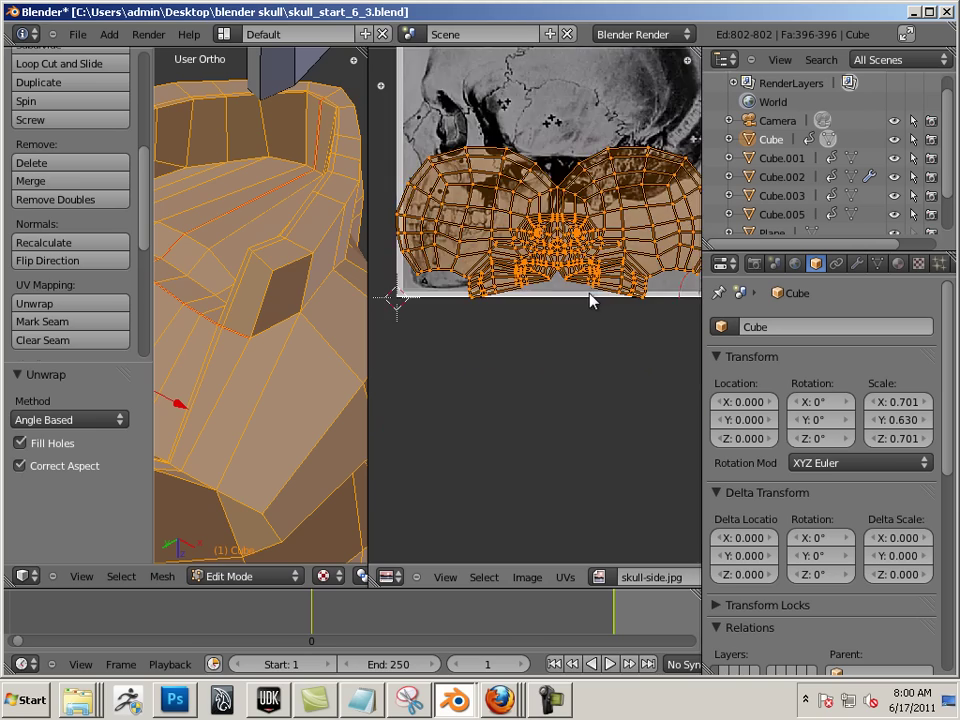
scroll(611, 484, "up", 2)
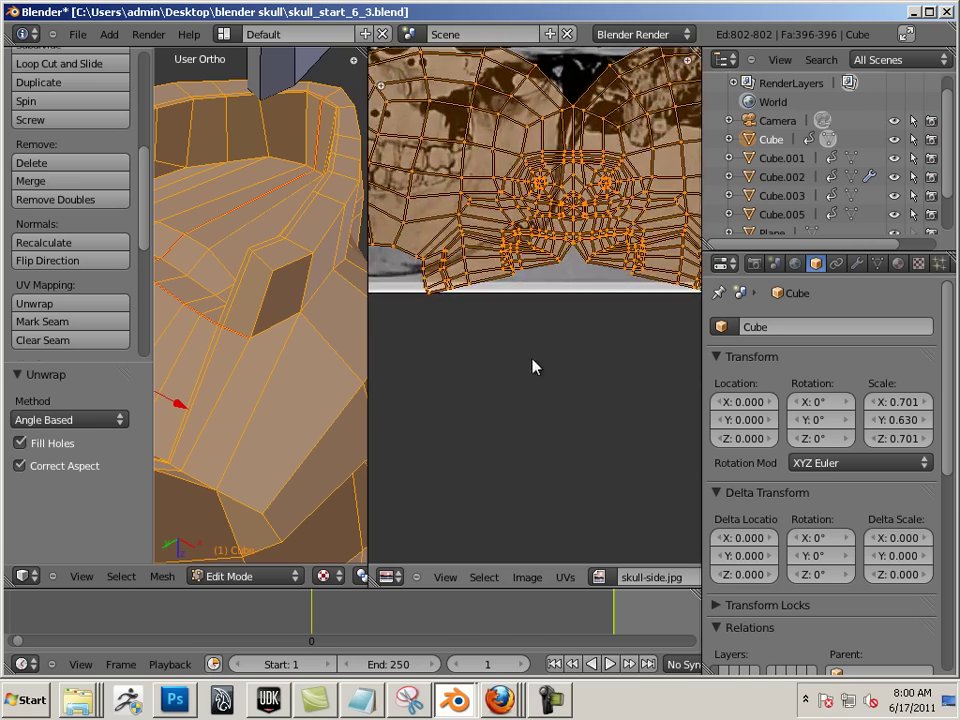
scroll(534, 364, "down", 4)
scroll(466, 208, "up", 5)
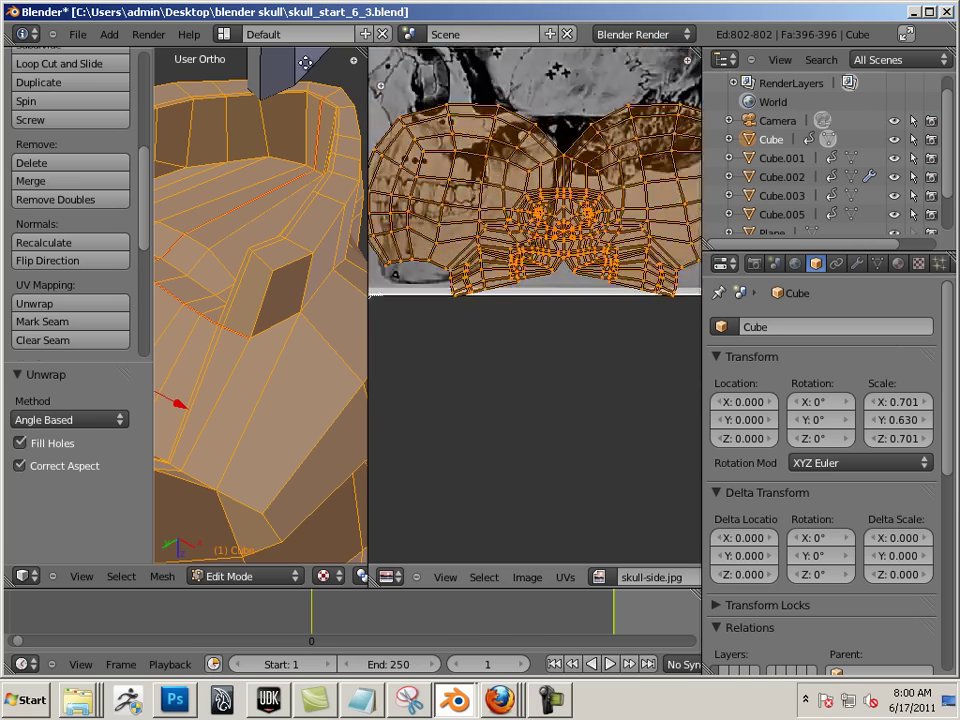
scroll(466, 208, "up", 6)
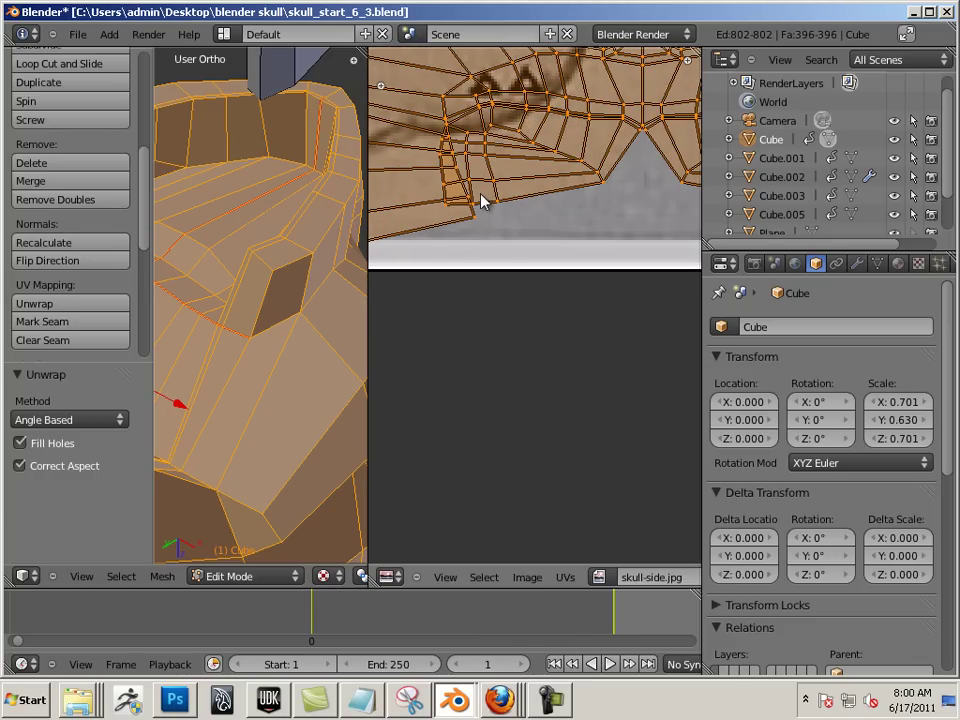
middle_click_drag(484, 195, 574, 302)
scroll(546, 313, "up", 4)
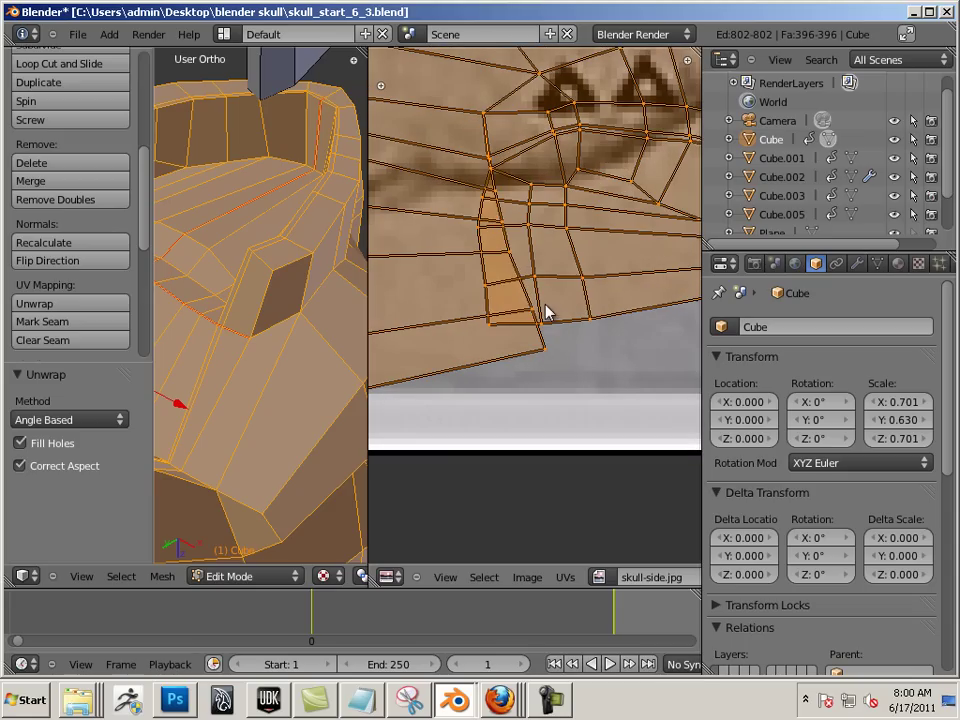
Widen the image editor and turn on synchronized selection between the UV layout and the mesh.
right_click(549, 352)
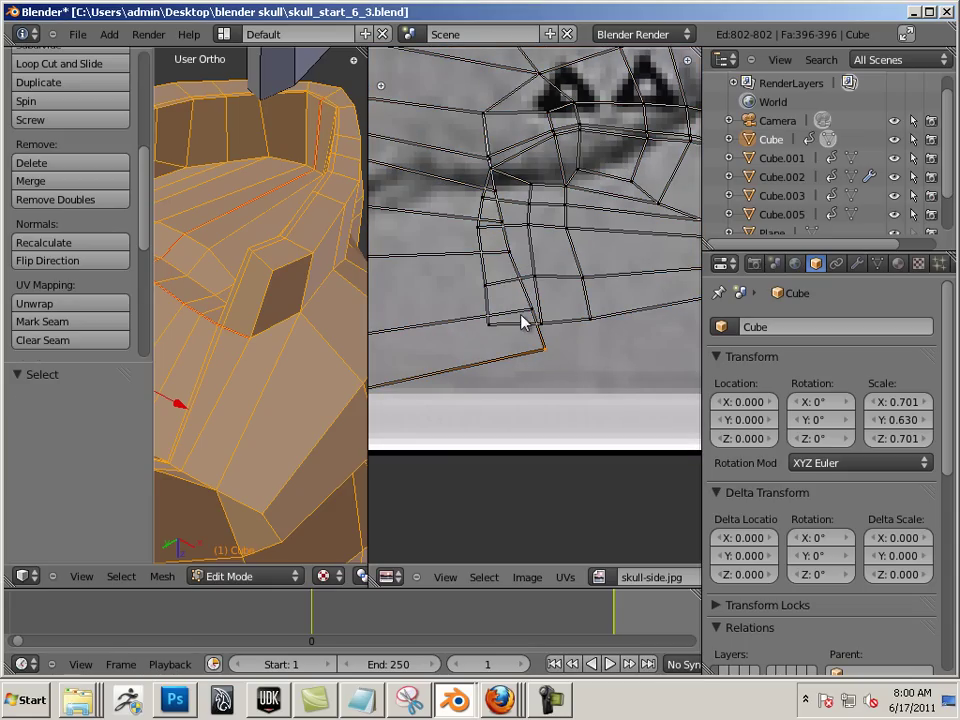
right_click(475, 231)
right_click(483, 258, "alt")
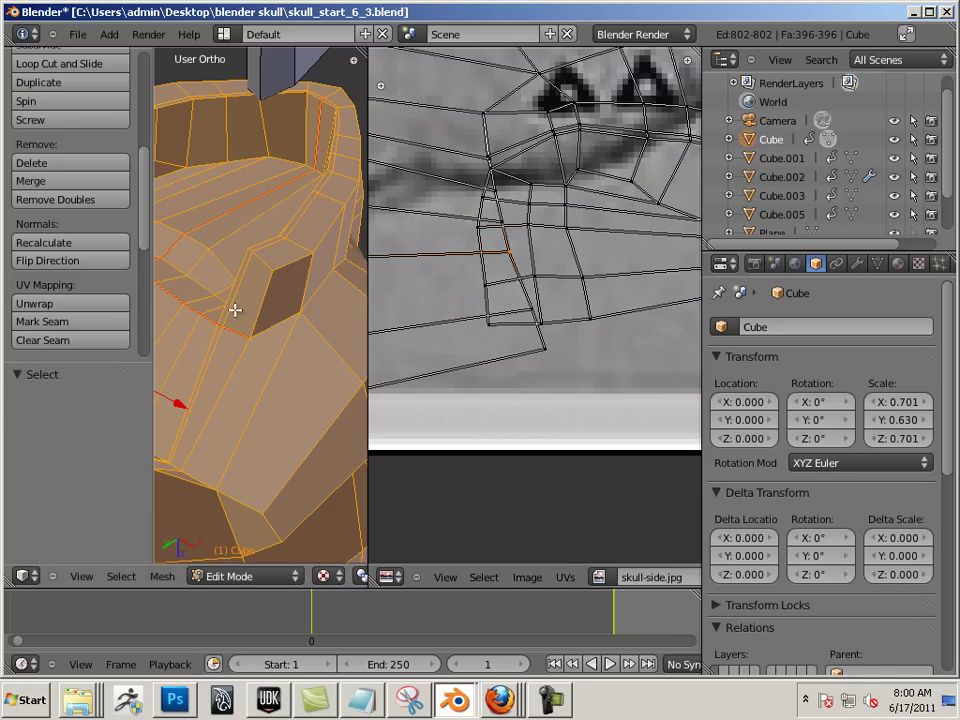
left_click_drag(367, 317, 222, 314)
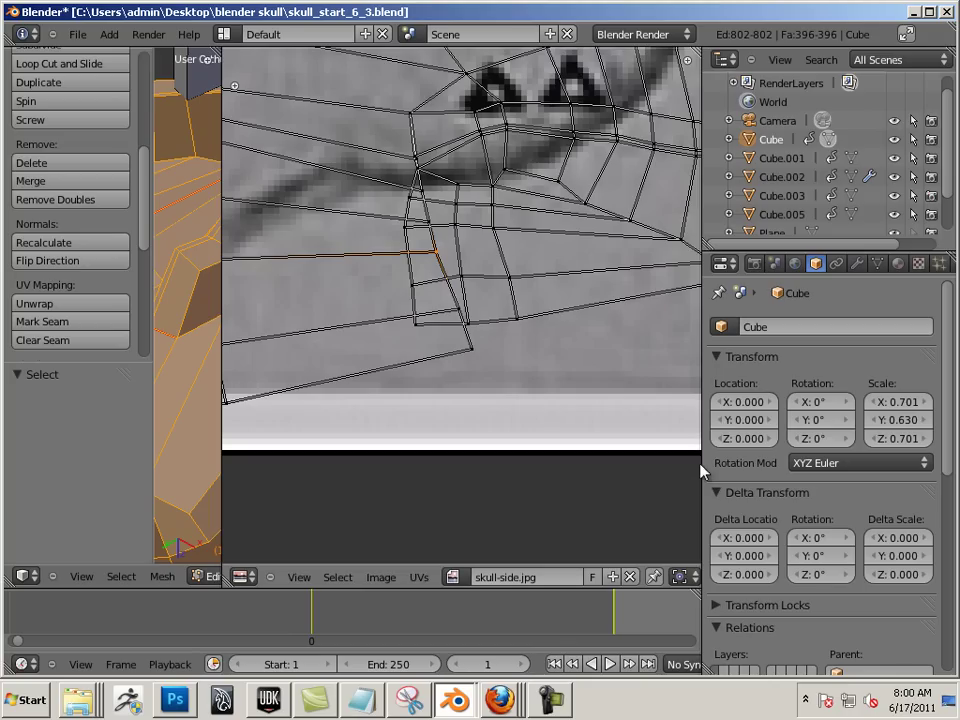
left_click_drag(702, 460, 838, 476)
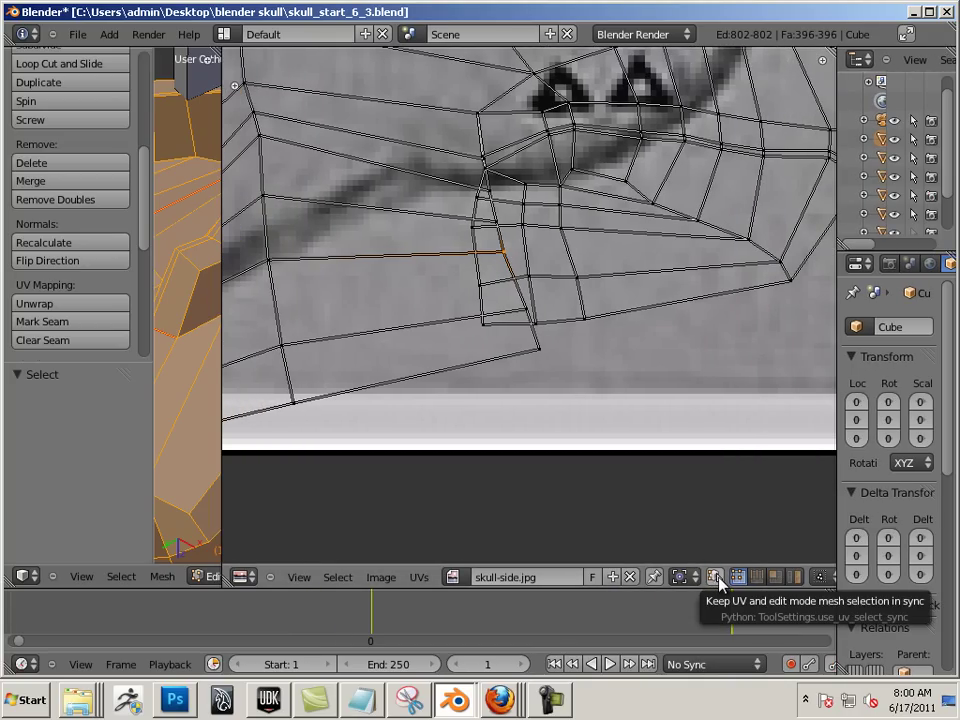
left_click(716, 578)
Clear the selection, select an edge in the overlapping UV area, and locate it on the skull's underside in an enlarged 3D view.
key("a")
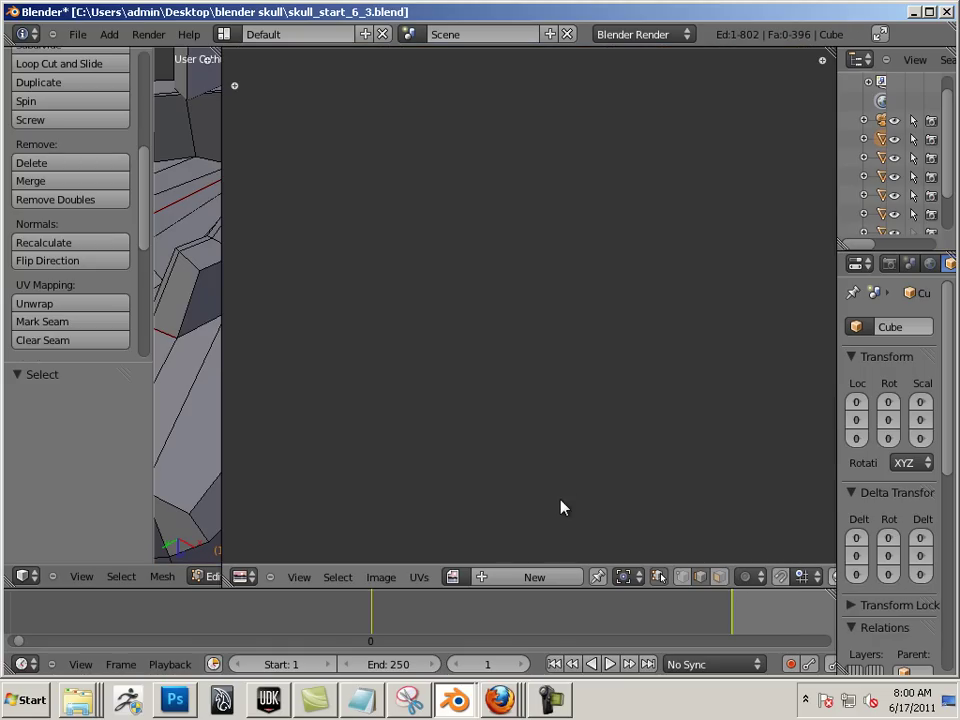
left_click(201, 330)
key("Tab")
key("Tab")
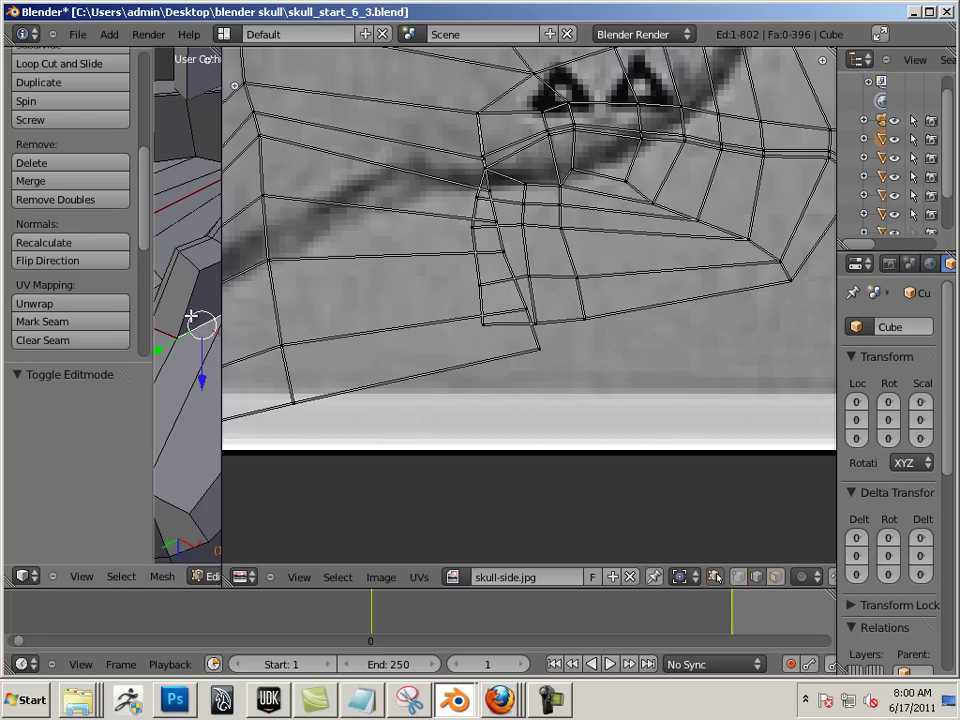
right_click(505, 260)
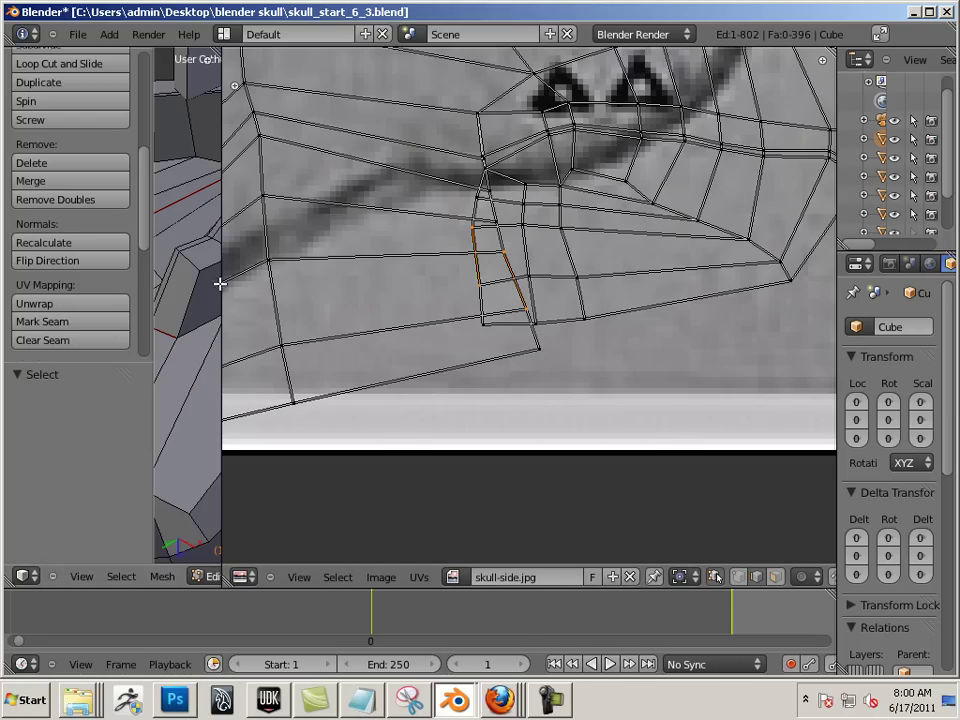
left_click_drag(221, 287, 694, 340)
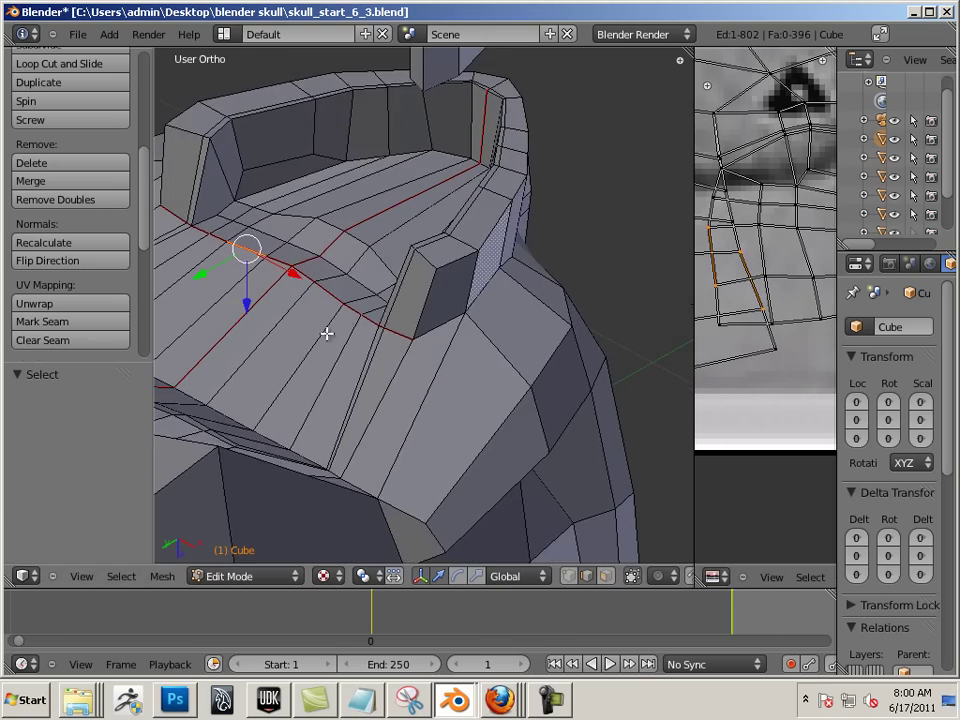
middle_click_drag(327, 333, 450, 388)
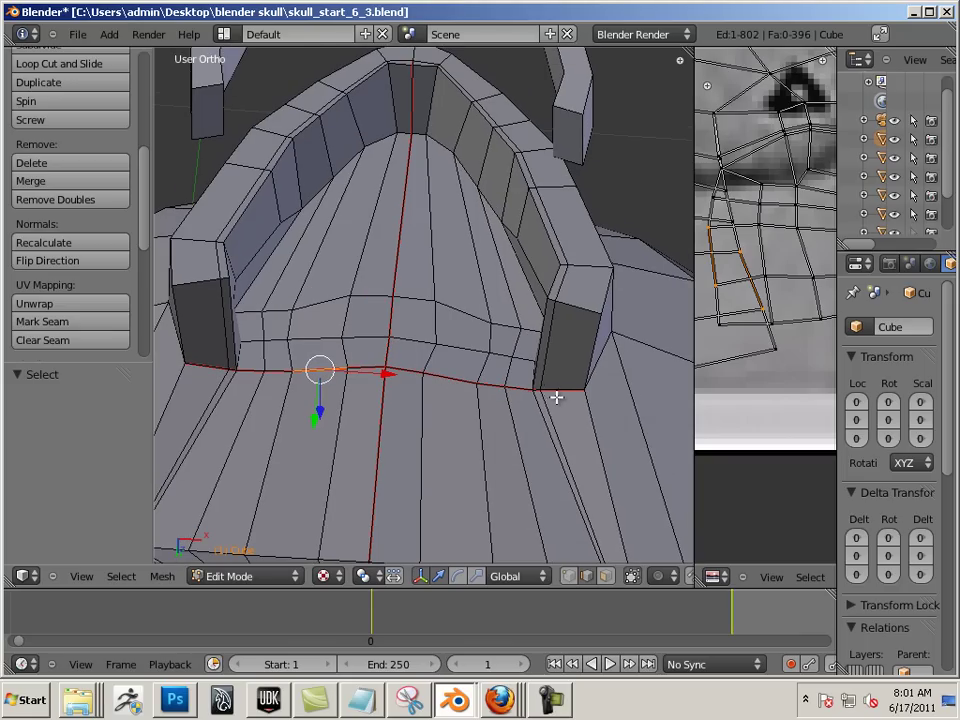
mouse_move(562, 390)
middle_mouse_down()
mouse_move(536, 407)
mouse_move(540, 418)
mouse_move(587, 427)
middle_mouse_up()
right_click_drag(558, 424, 378, 397)
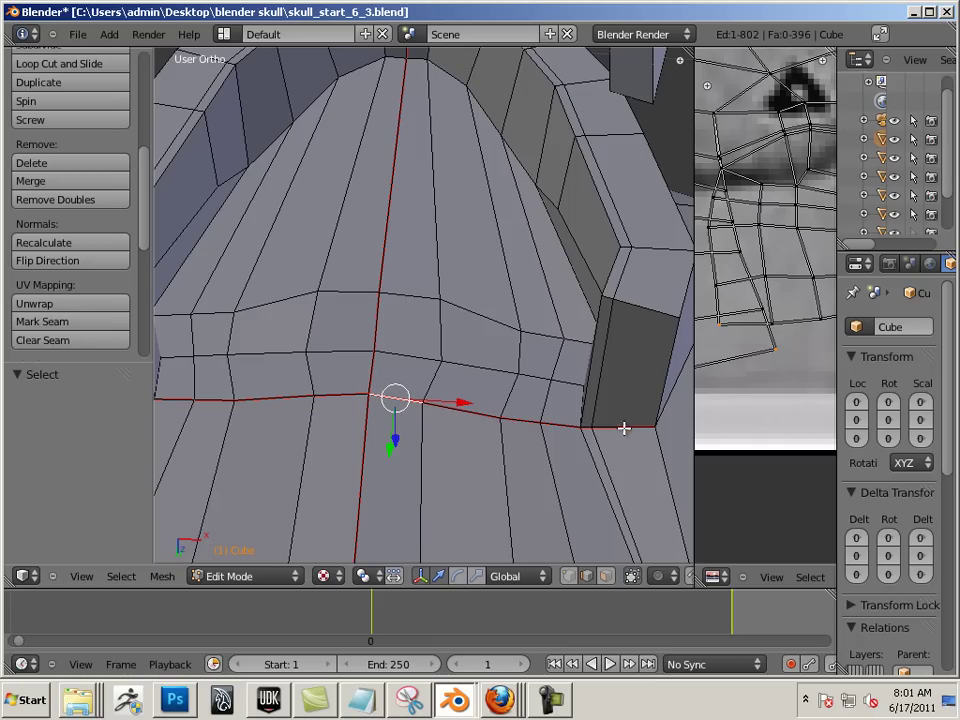
right_click(637, 429, "shift")
right_click(584, 434, "shift")
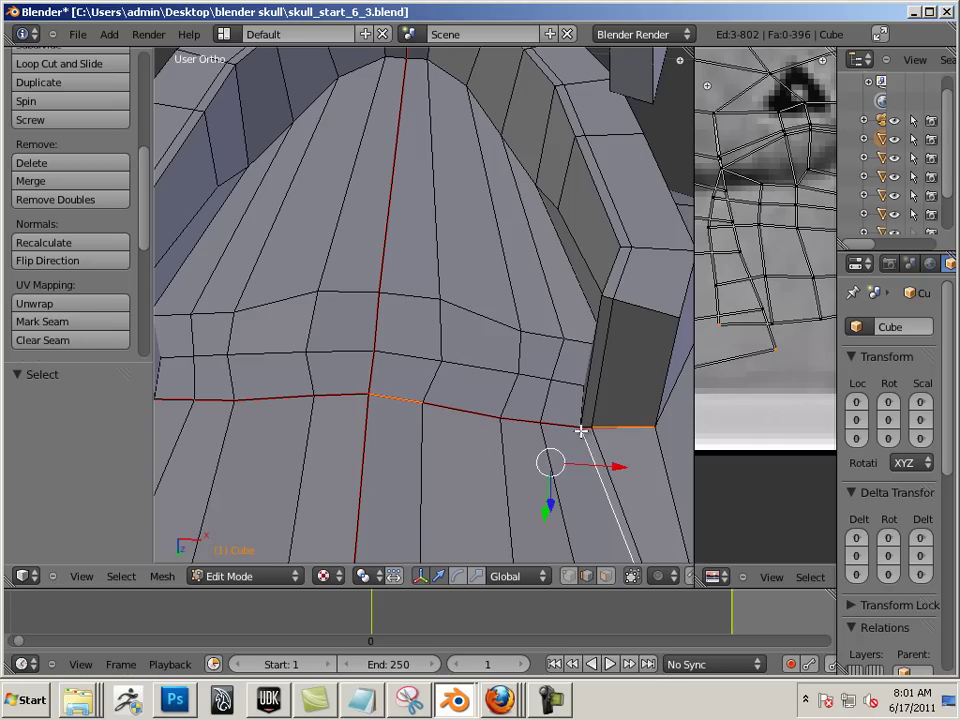
Select the crosswise seam edges behind the palate, from the jaw ridge's +X end to the centerline.
right_click(617, 427)
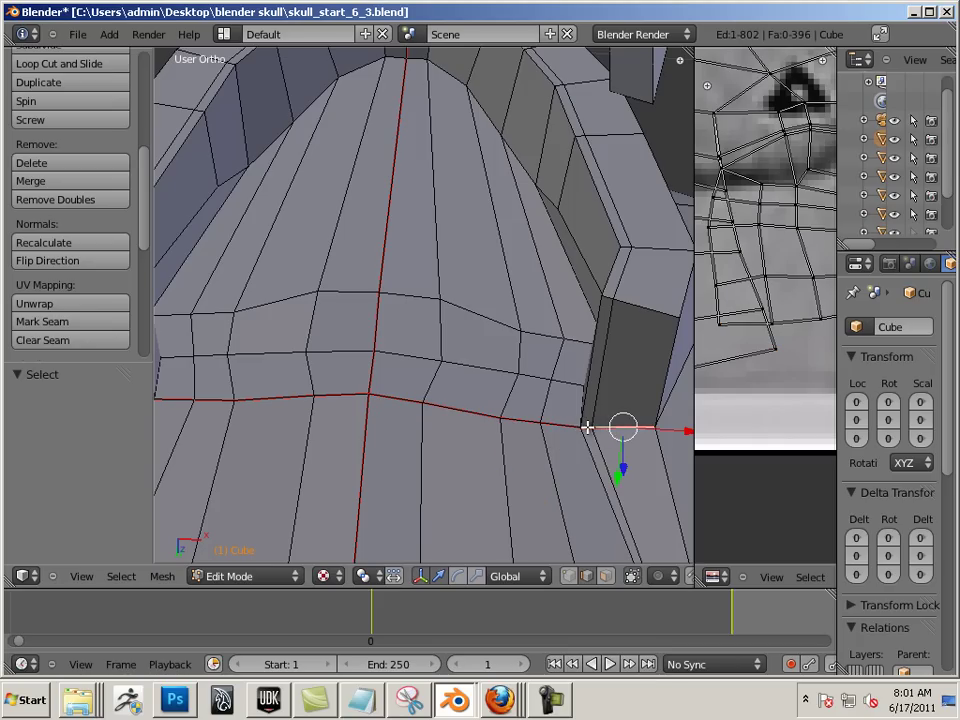
right_click(581, 426, "shift")
right_click(553, 420, "shift")
right_click(512, 418, "shift")
right_click(421, 403, "shift")
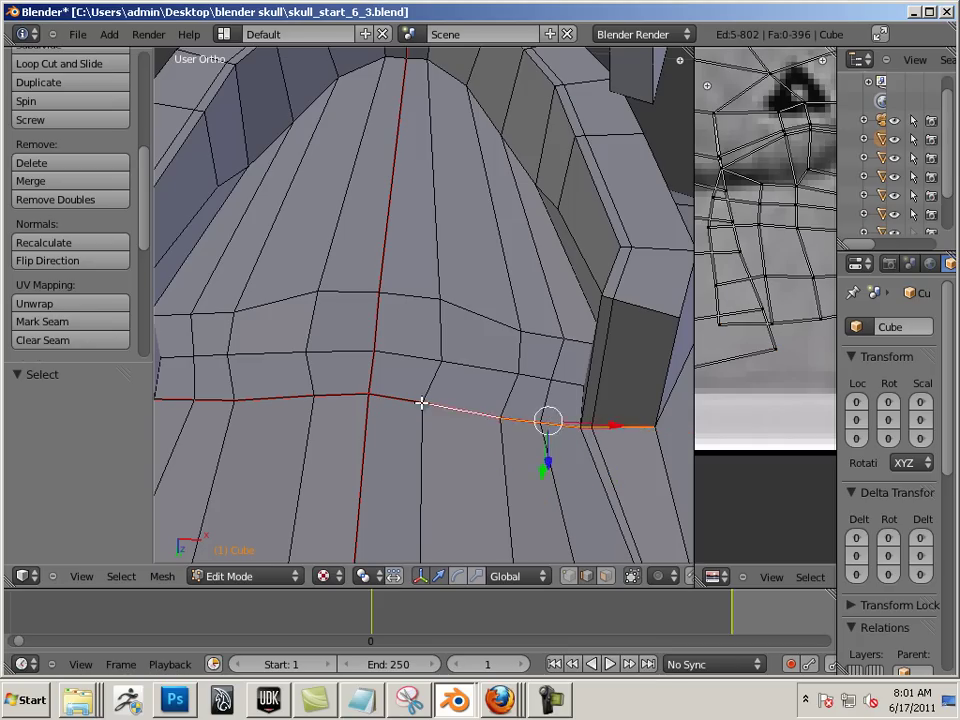
right_click(395, 400, "shift")
Add the crosswise seam edges from the centerline to the jaw ridge's -X end and clear the seam from the whole selection.
middle_click_drag(356, 388, 508, 388)
right_click(499, 390, "shift")
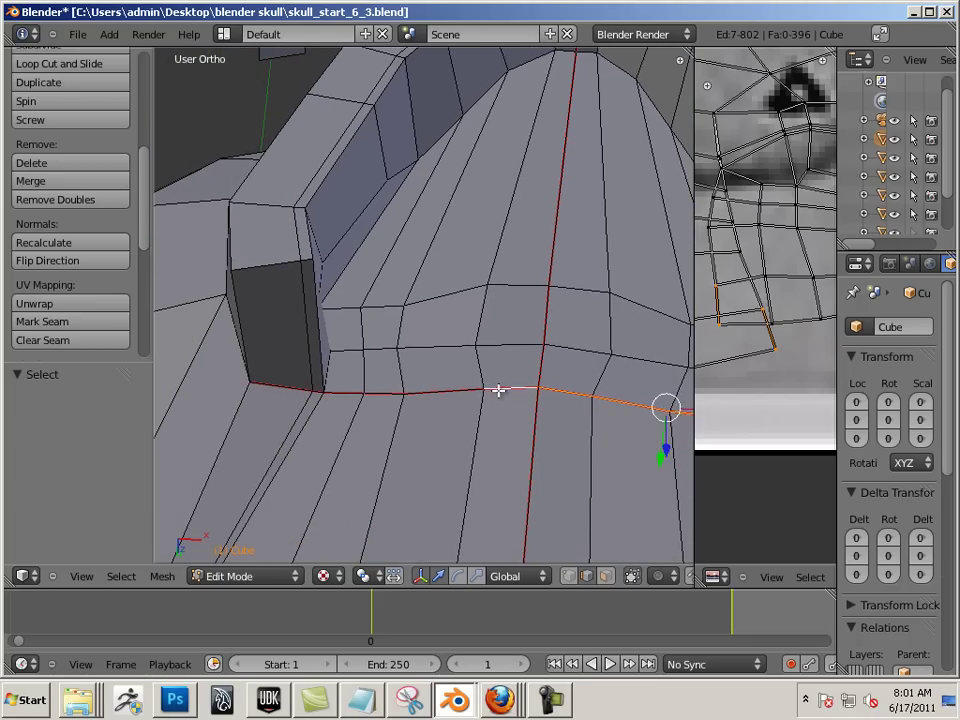
right_click(409, 392, "shift")
right_click(360, 394, "shift")
right_click(321, 394, "shift")
right_click(315, 391, "shift")
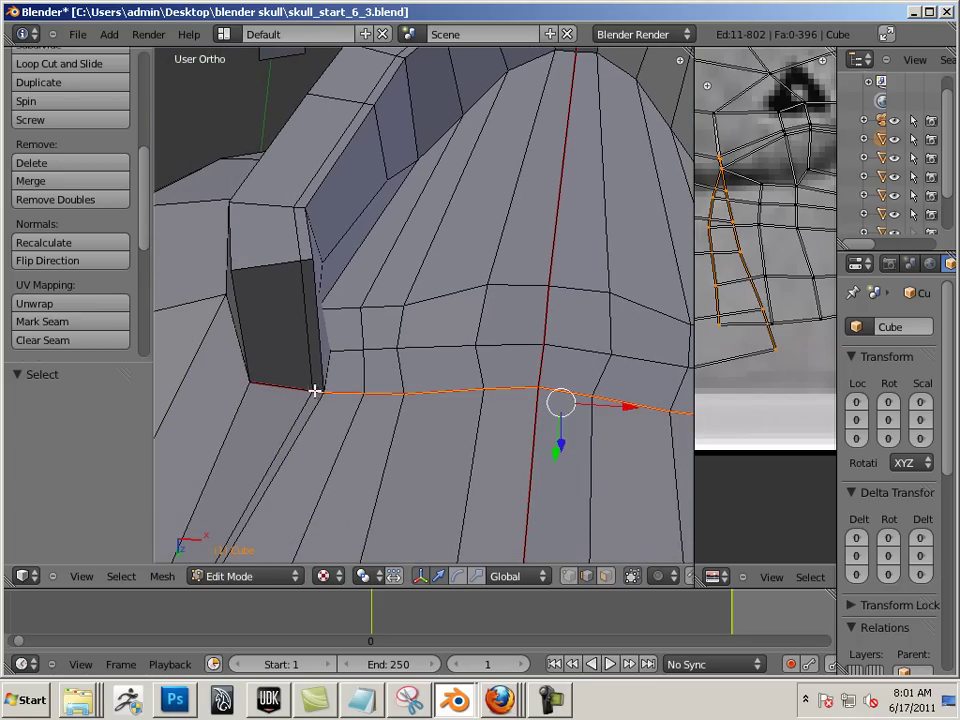
right_click(292, 389, "shift")
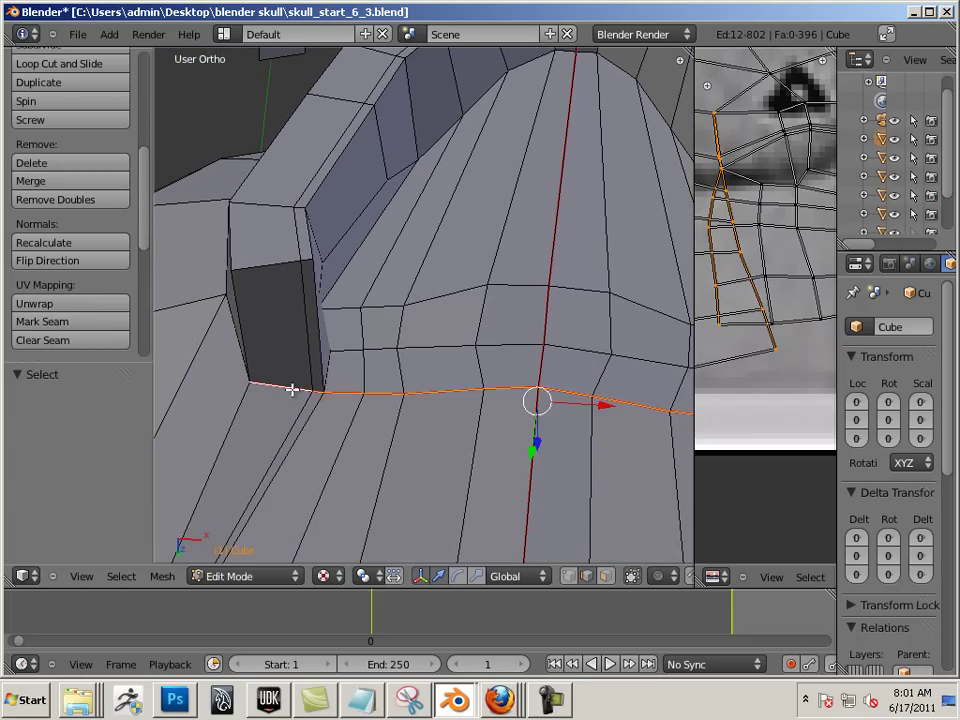
left_click(60, 341)
Select the jaw ridge's inner rim edges from the front center along the +X side and down the inner corner of its end.
middle_click_drag(350, 363, 405, 384)
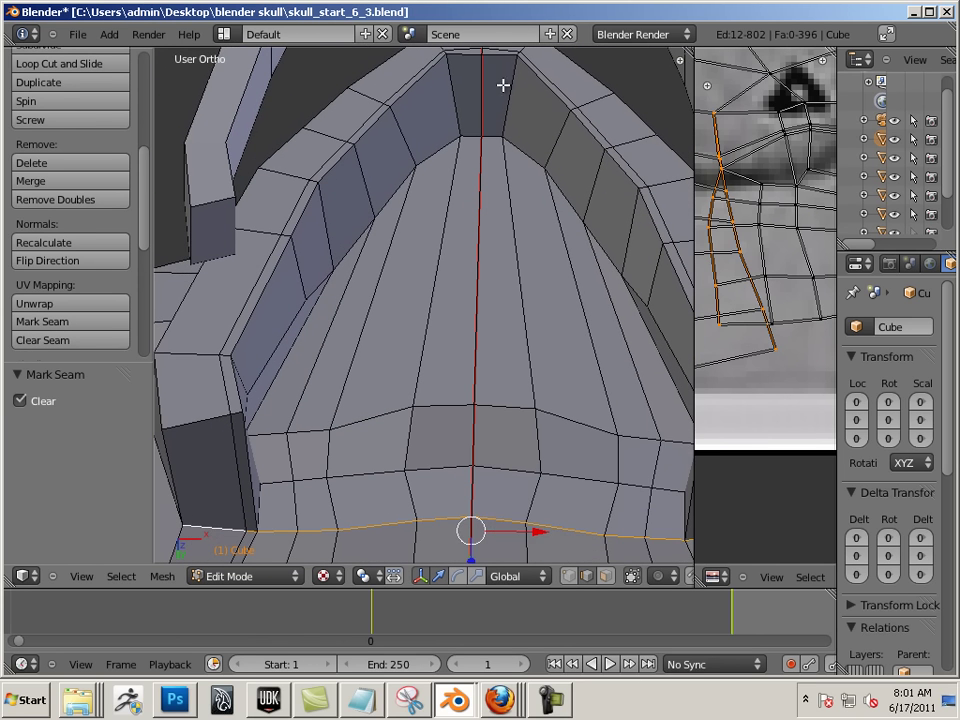
right_click(492, 57)
right_click(540, 83, "shift")
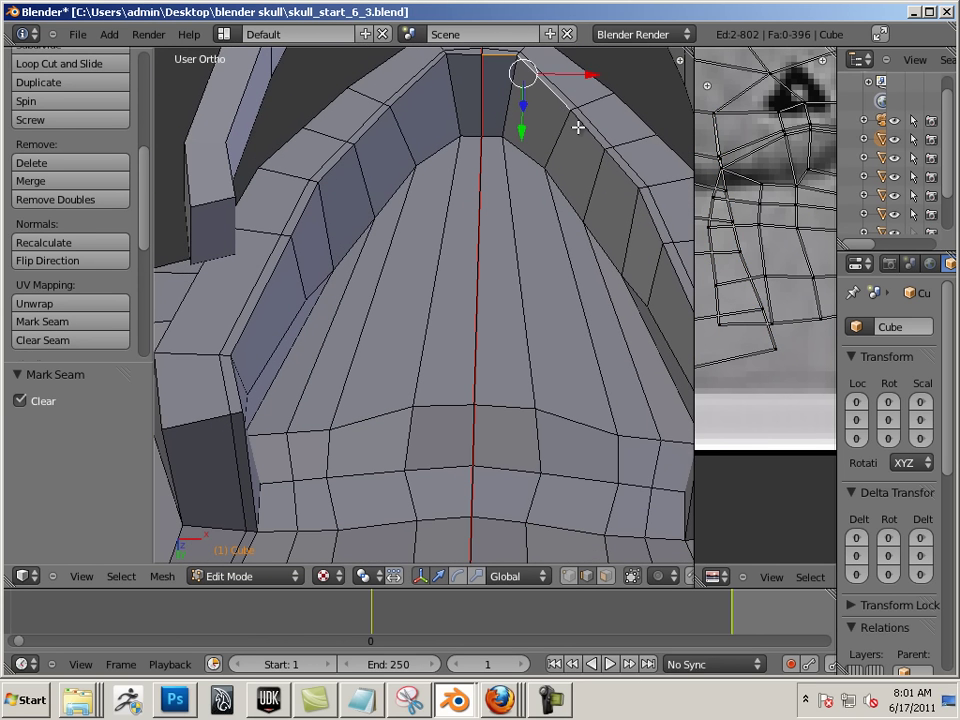
right_click(582, 126, "shift")
right_click(617, 182, "shift")
right_click(647, 241, "shift")
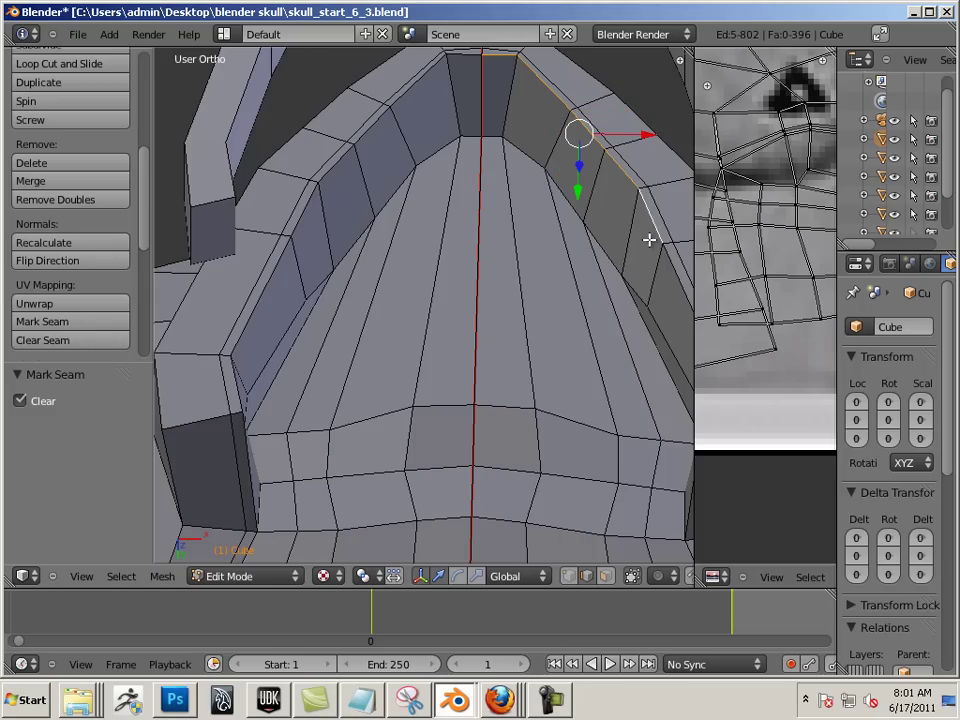
middle_click_drag(660, 278, 576, 238, "shift")
right_click(603, 291, "shift")
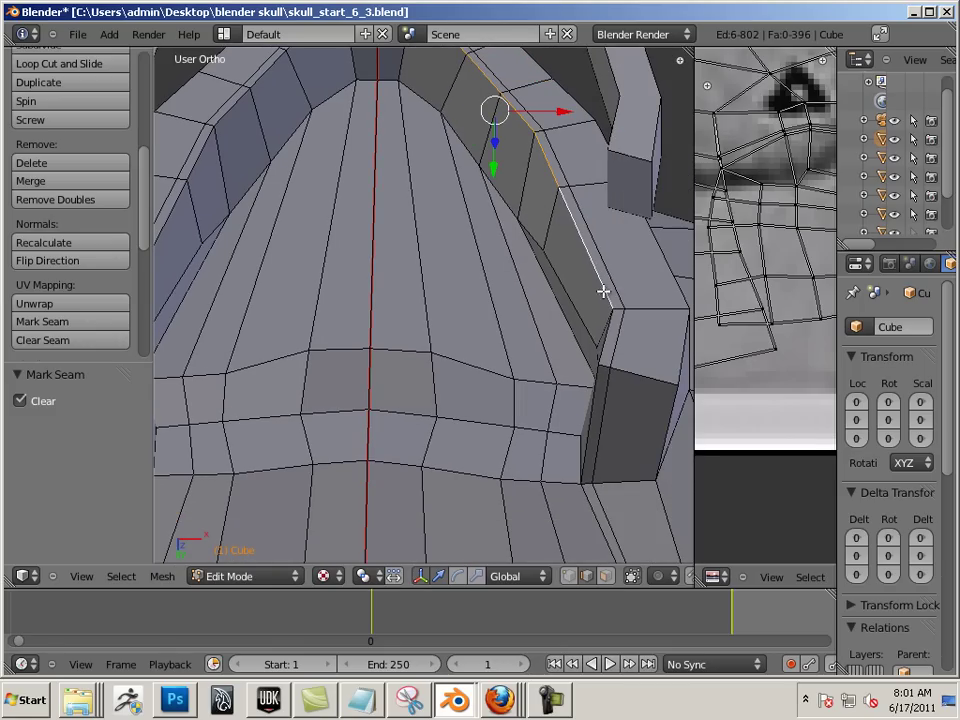
mouse_move(596, 349)
middle_mouse_down()
mouse_move(559, 368)
mouse_move(580, 357)
middle_mouse_up()
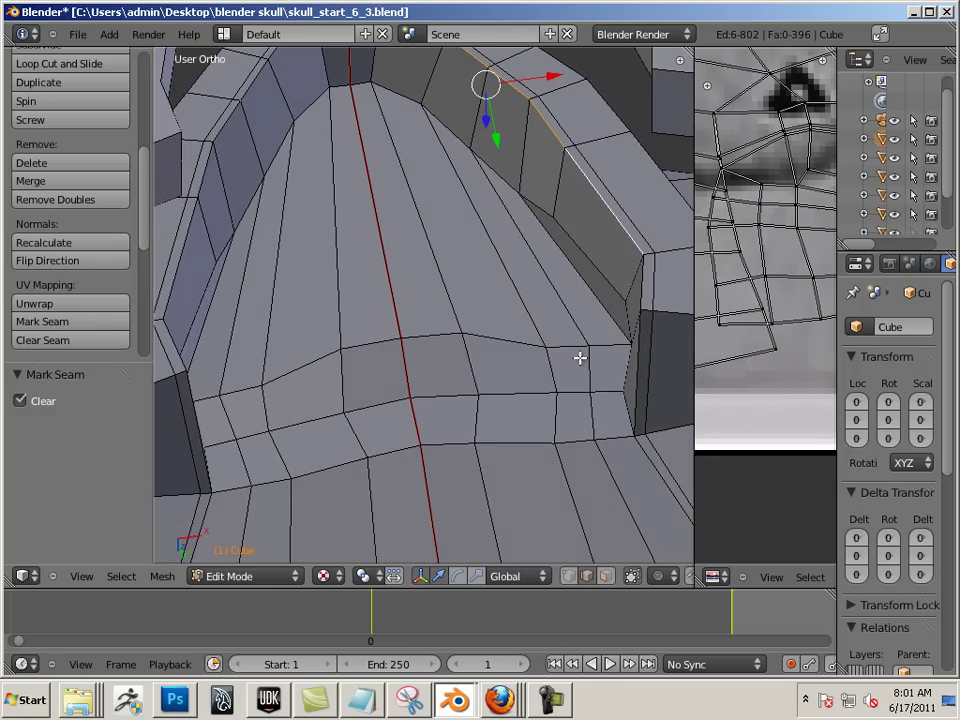
right_click(644, 289, "shift")
right_click(634, 350, "shift")
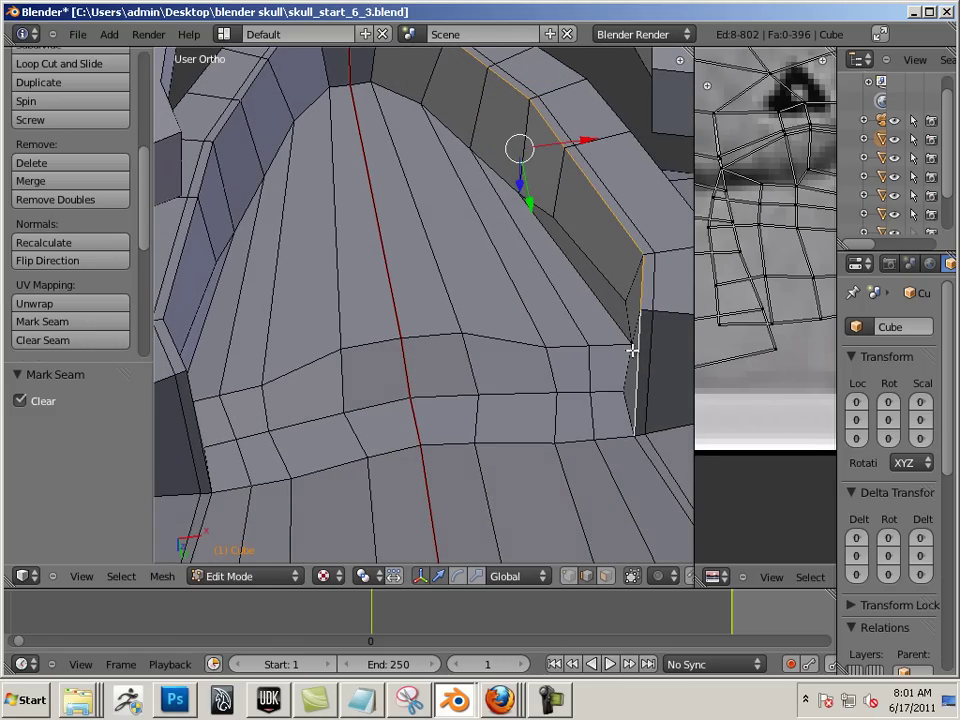
Add the jaw ridge's inner rim edges along the -X side, down to the base of its end, to the selection.
middle_click_drag(385, 238, 470, 271)
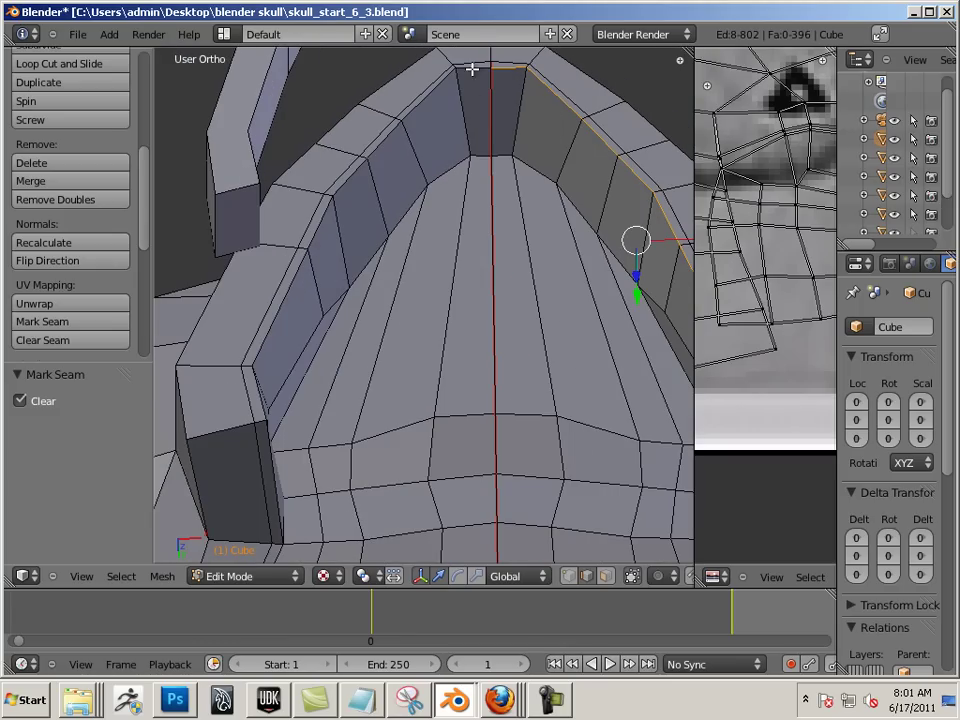
right_click(472, 69, "shift")
right_click(424, 109, "shift")
right_click(378, 150, "shift")
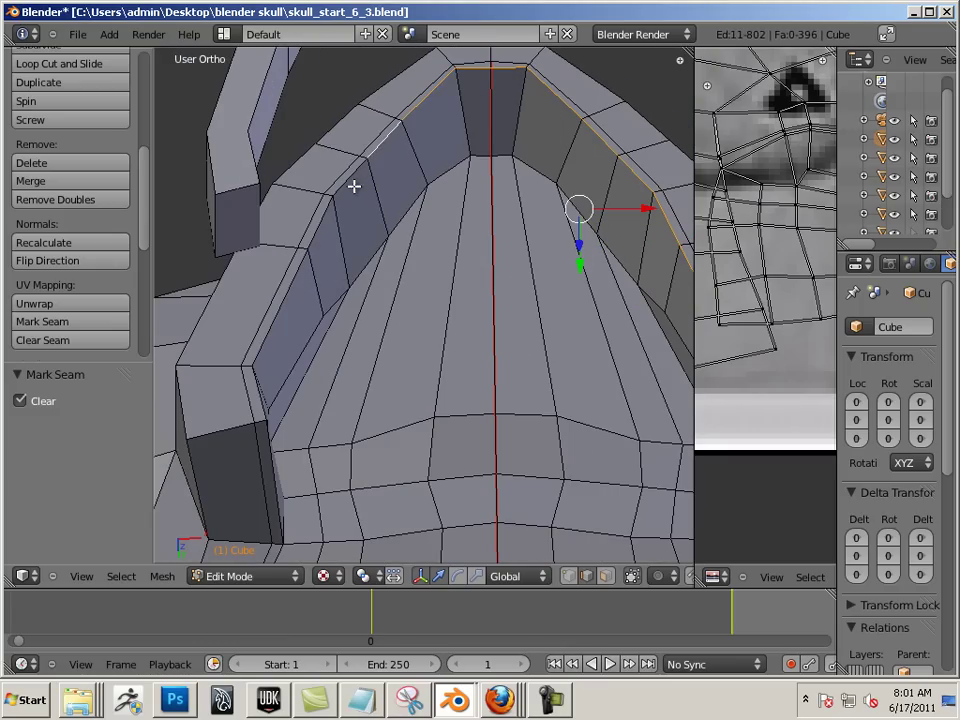
right_click(345, 188, "shift")
right_click(316, 227, "shift")
right_click(296, 284, "shift")
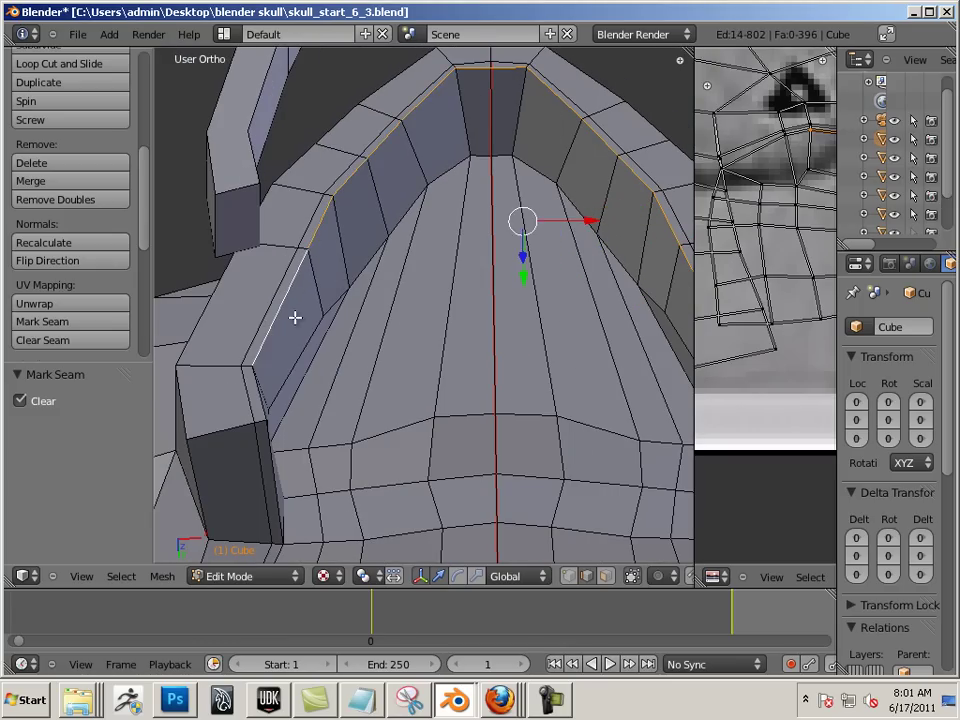
middle_click_drag(293, 317, 331, 290)
right_click(317, 279, "shift")
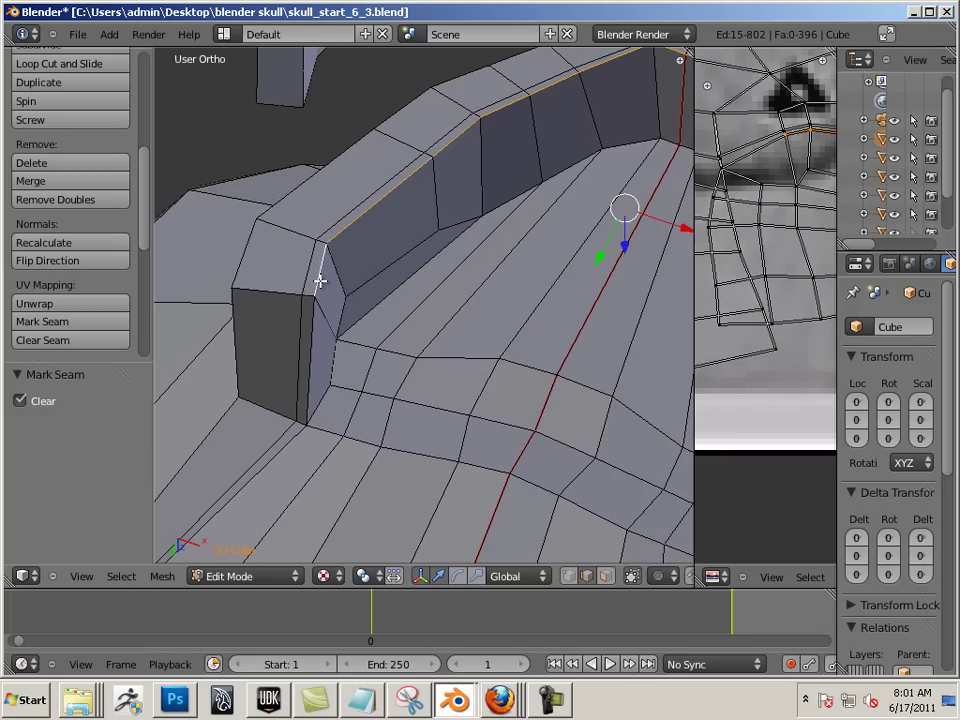
right_click(311, 328, "shift")
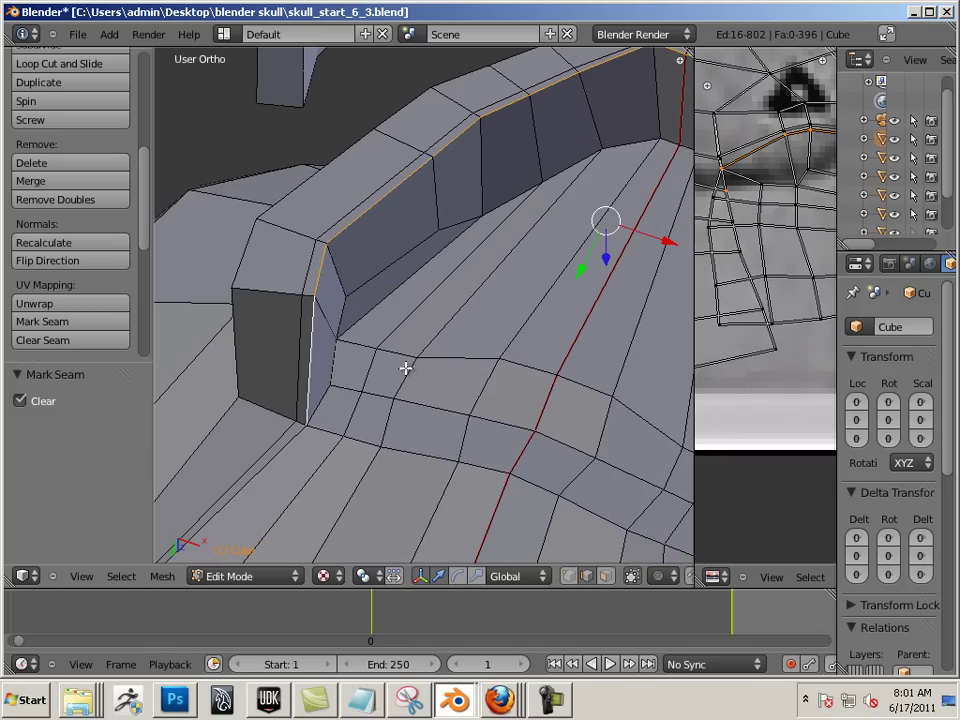
Add the short base edges under both jaw-ridge ends to the selection and mark all selected edges as seams.
middle_click_drag(400, 366, 392, 319)
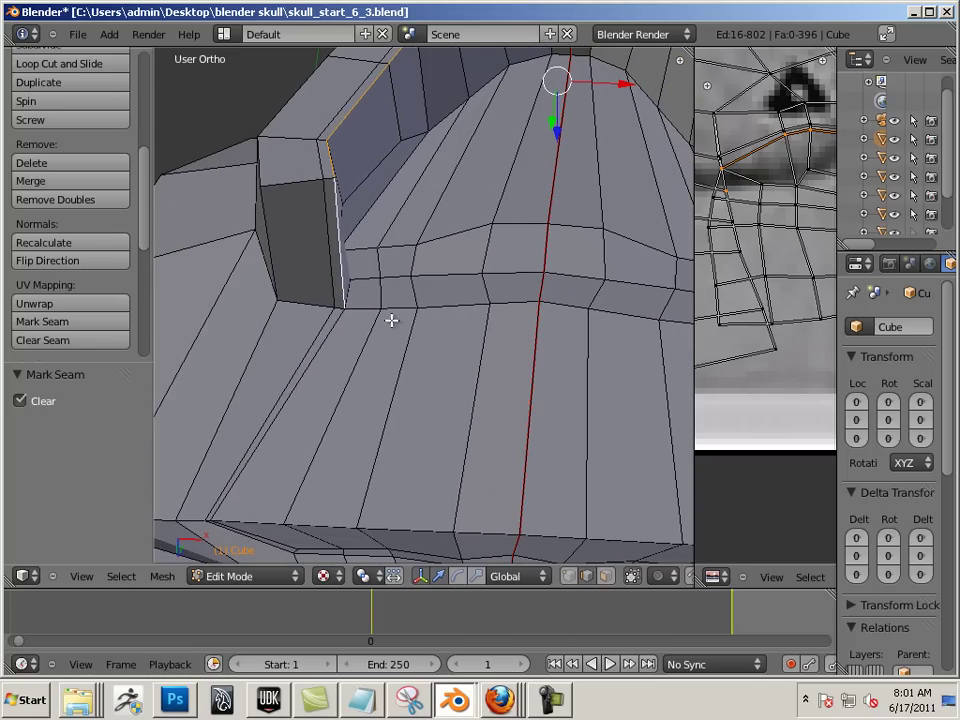
right_click(340, 307, "shift")
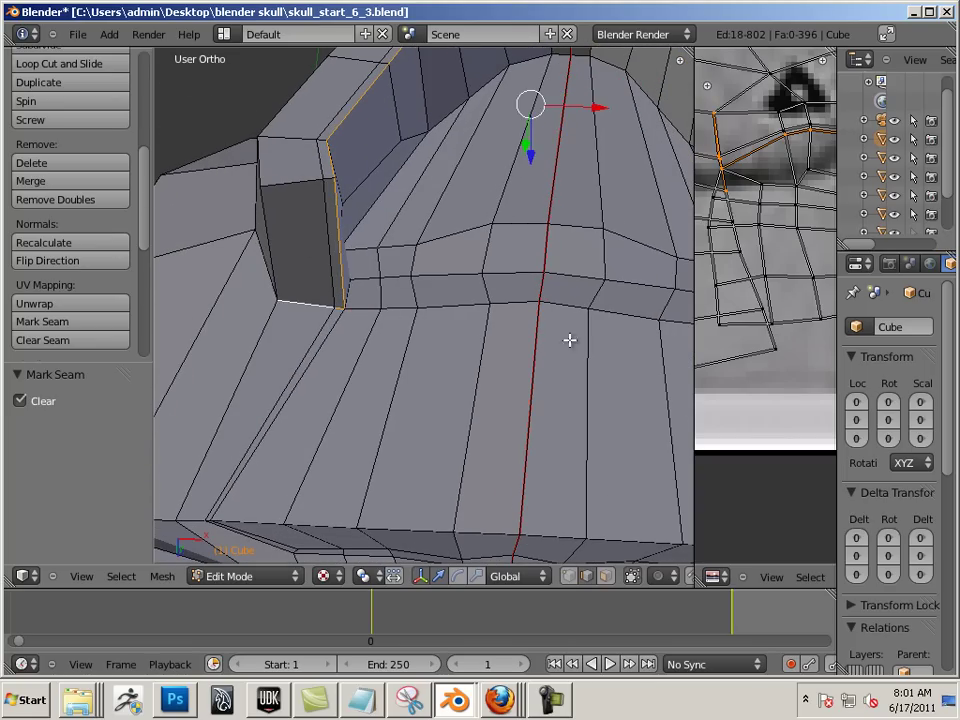
middle_click_drag(570, 339, 380, 337)
right_click(539, 325, "shift")
right_click(566, 325, "shift")
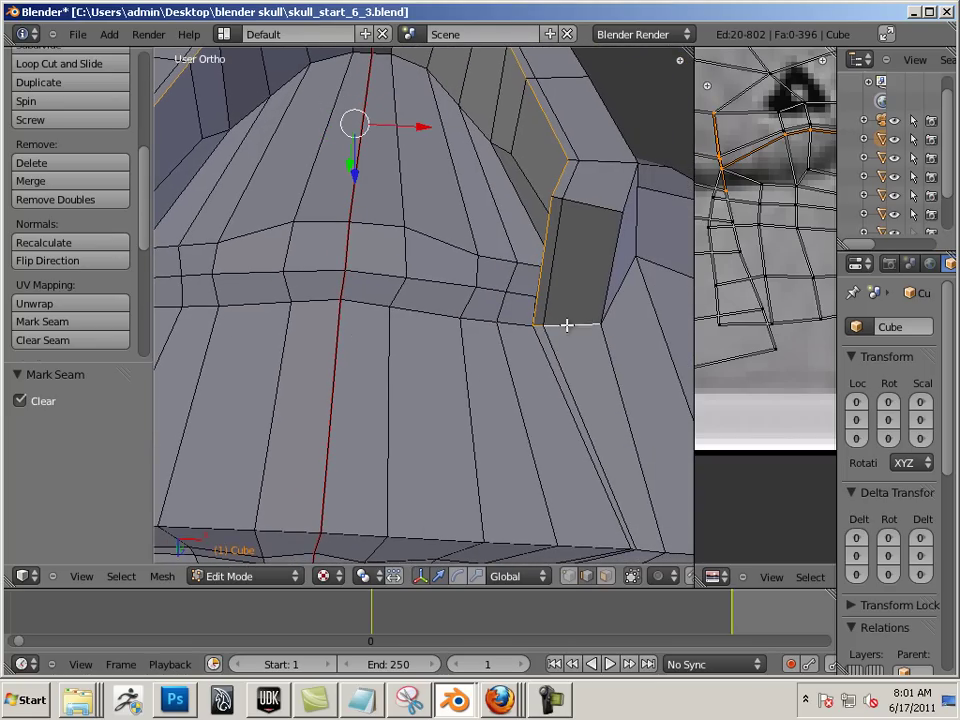
scroll(598, 337, "down", 4)
middle_click_drag(598, 337, 408, 337)
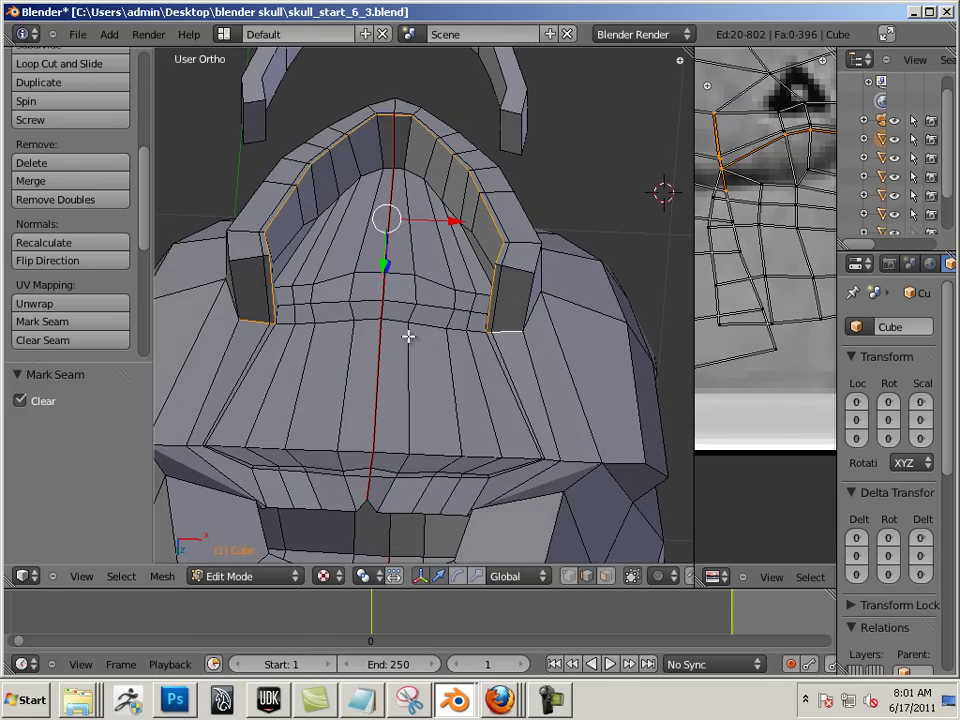
left_click(71, 321)
Select the entire skull mesh and unwrap it again with the new inner-rim seams.
key("Tab")
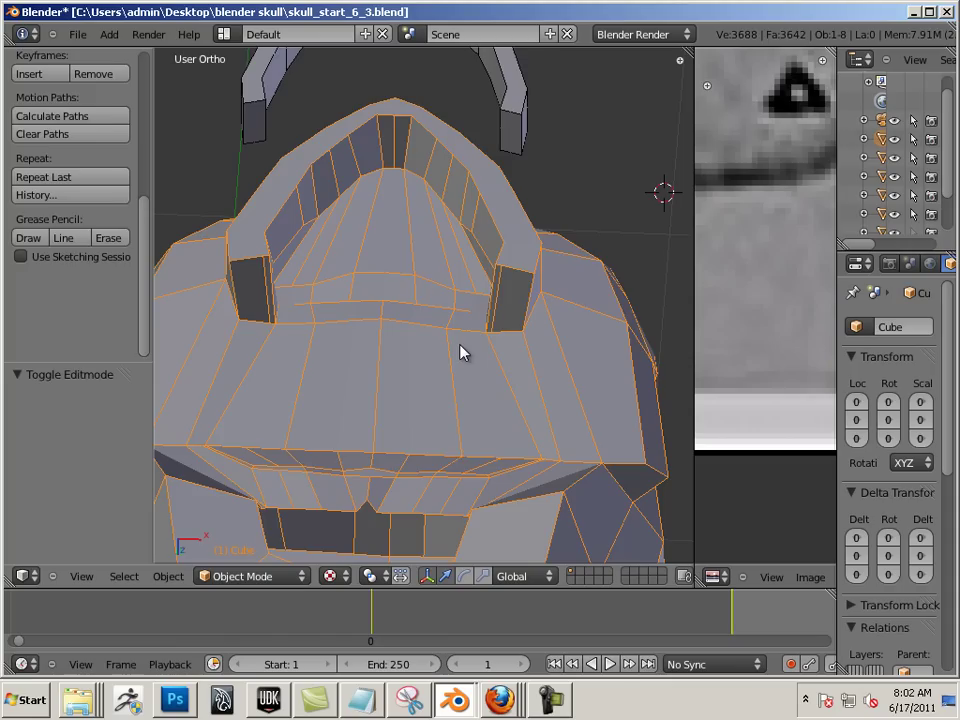
key("Tab")
key("Tab")
key("Tab")
key("a")
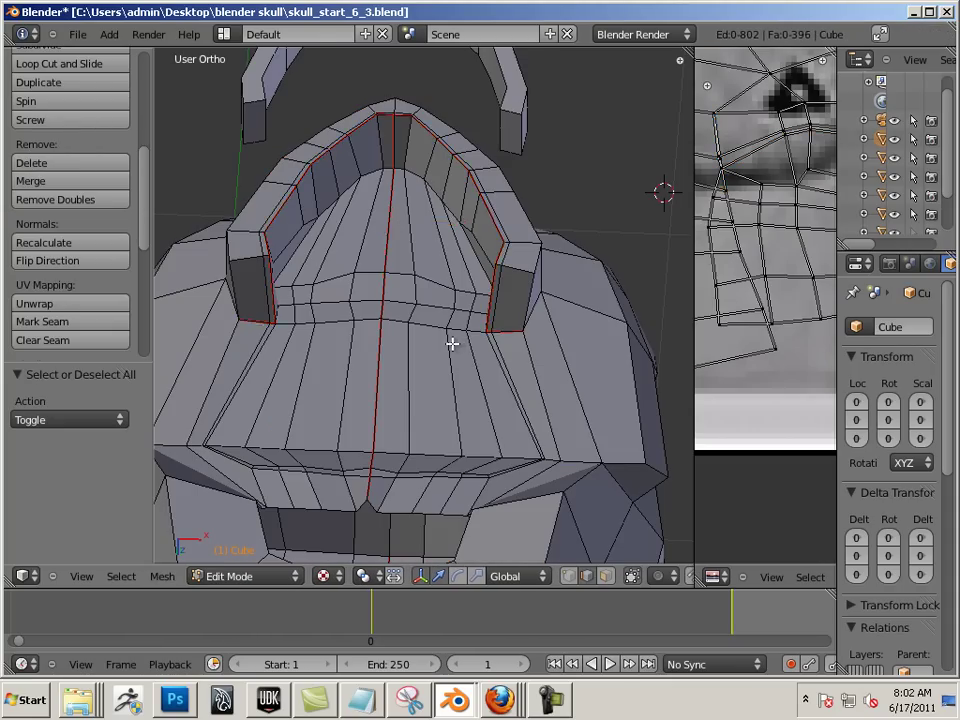
key("a")
key("u")
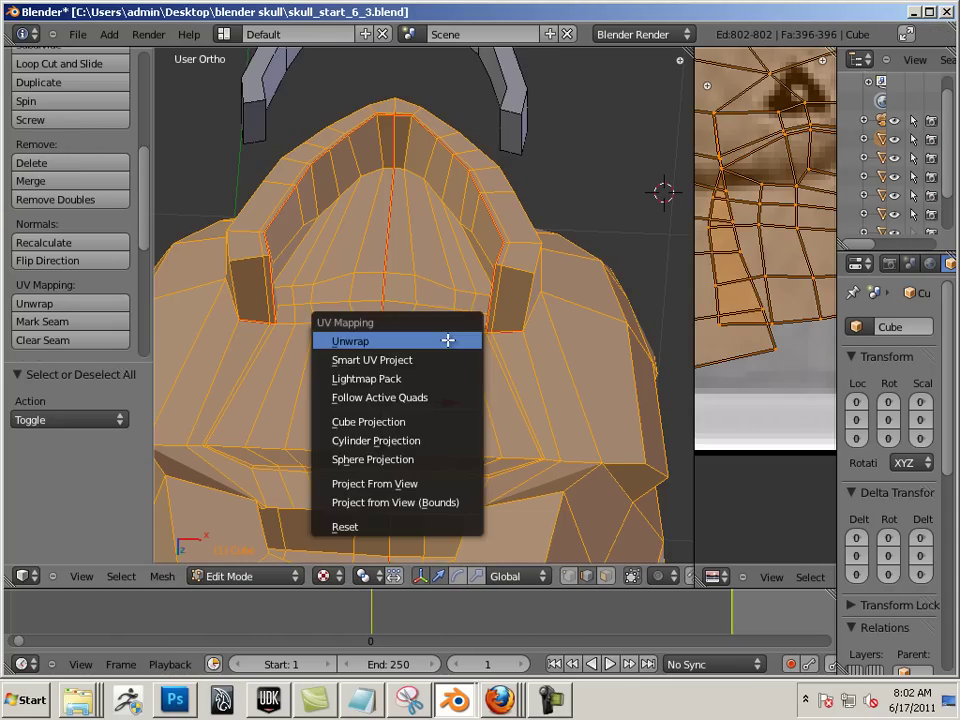
left_click(447, 340)
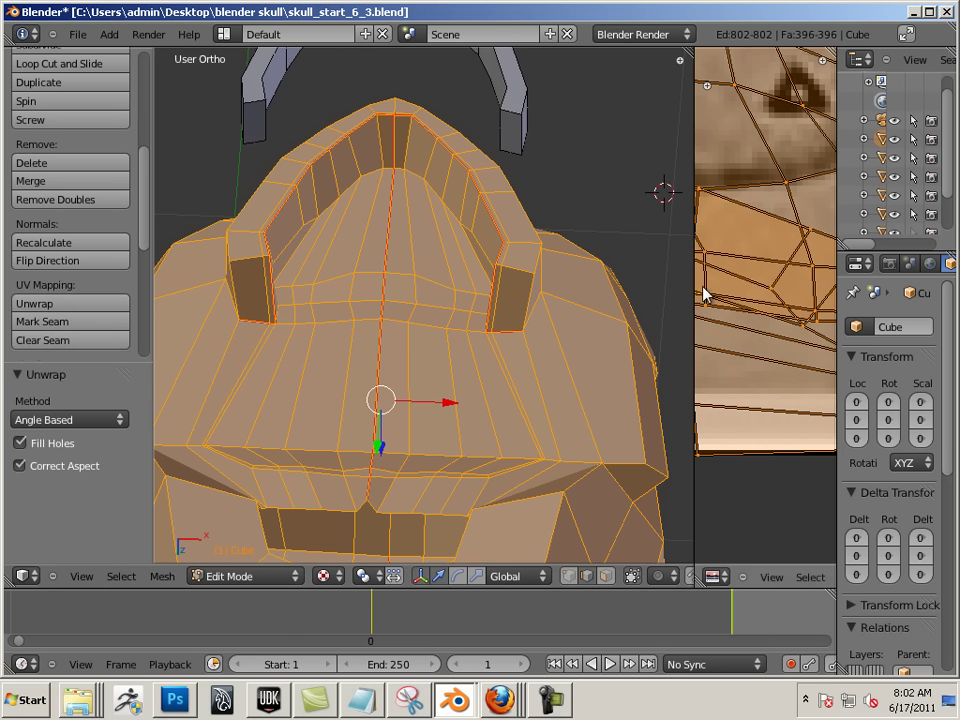
In the UV layout, select the edge row that runs on the mesh from the base of the -X jaw-ridge end to the centerline.
left_click_drag(692, 286, 233, 265)
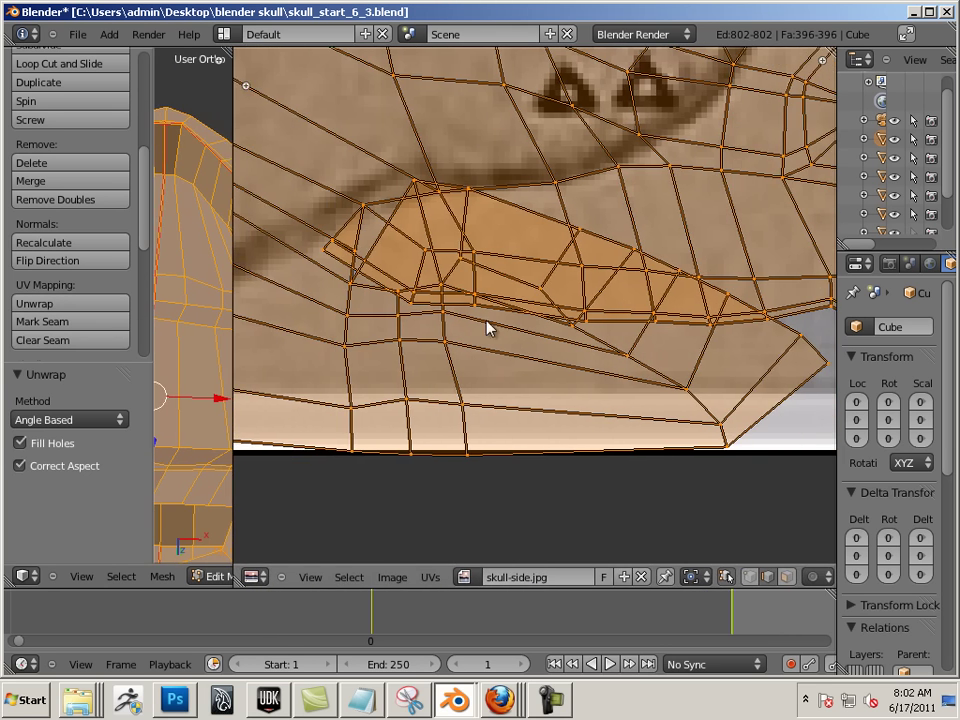
scroll(488, 328, "down", 2)
scroll(488, 328, "up", 2)
scroll(418, 303, "down", 3)
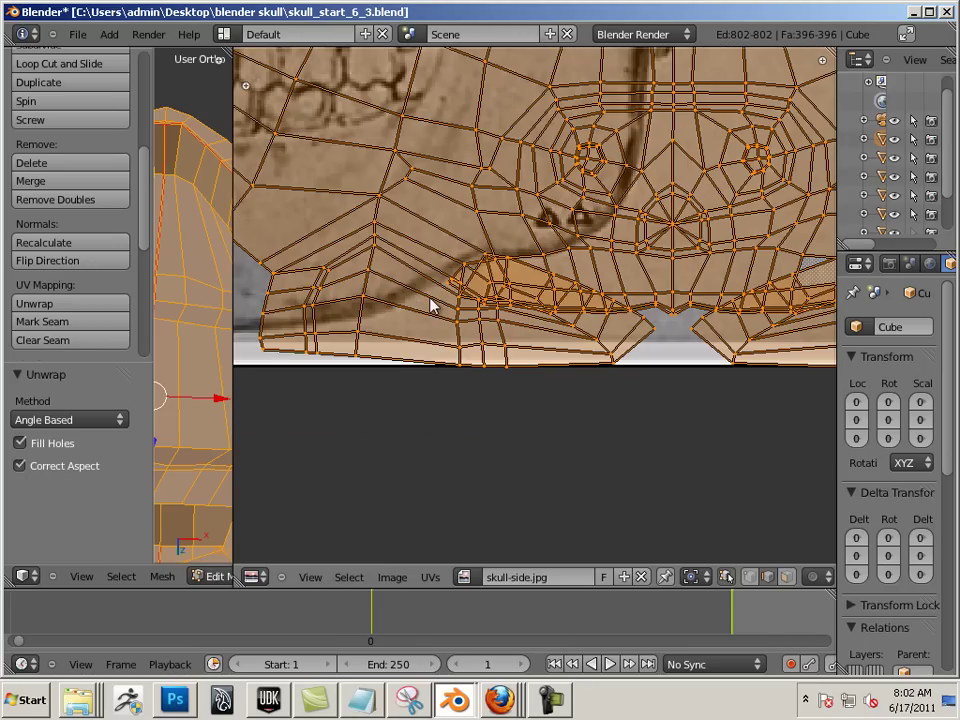
scroll(436, 303, "up", 3)
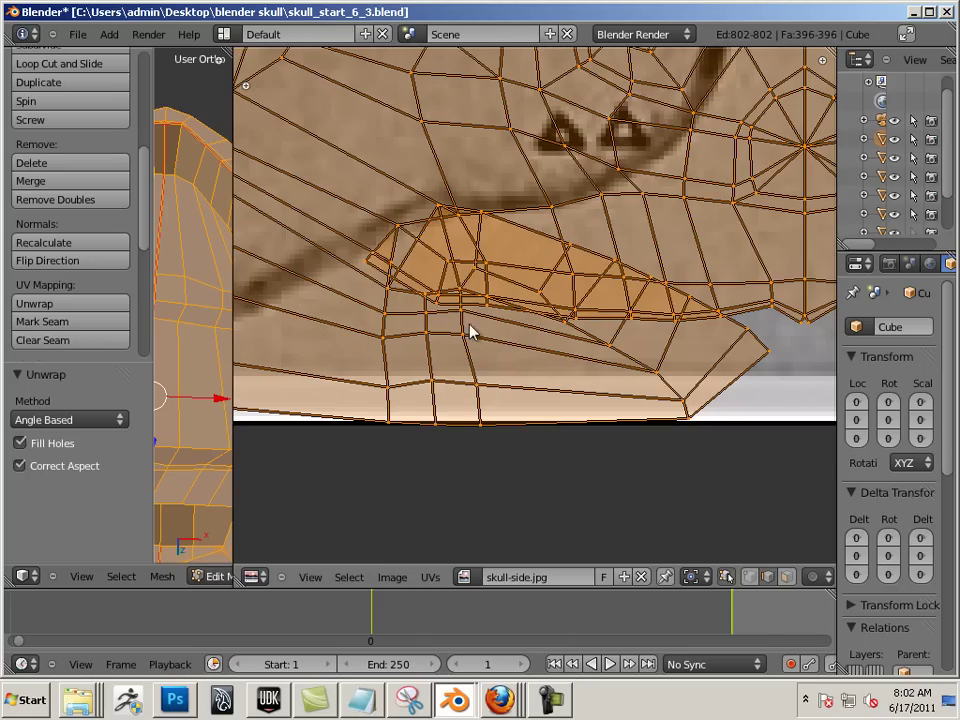
right_click(386, 312)
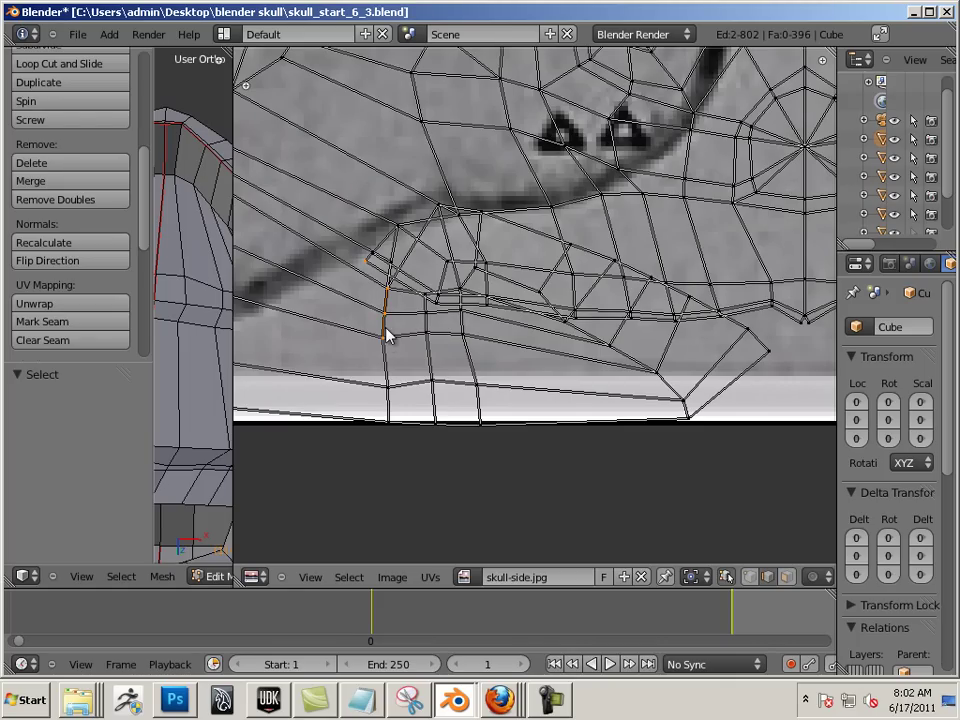
right_click(388, 360, "shift")
right_click(390, 405, "shift")
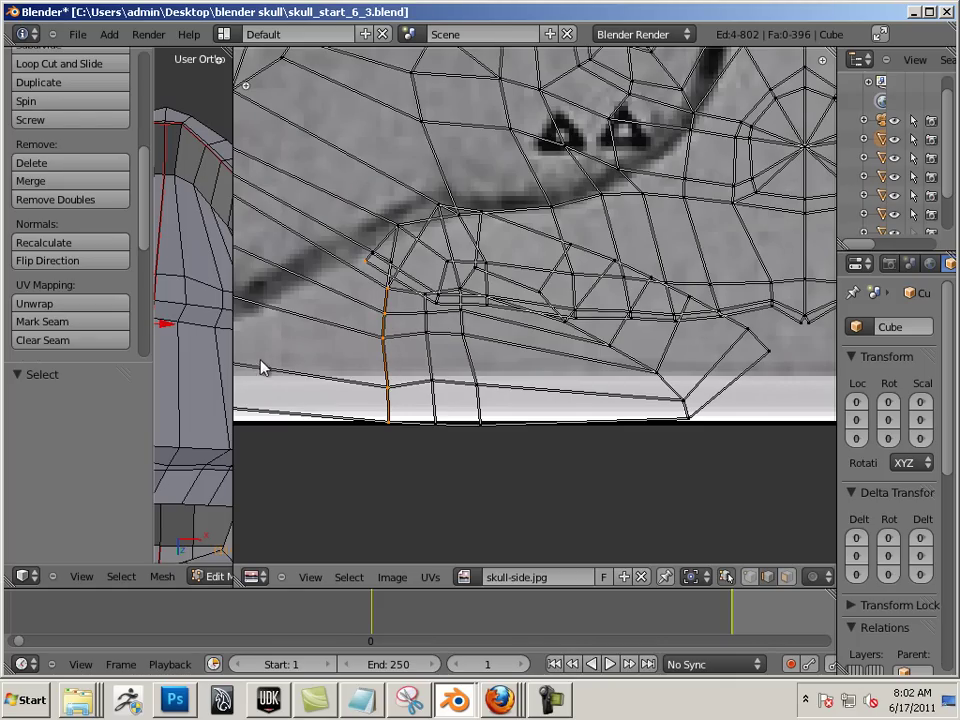
Add the matching edges from the centerline to the +X jaw-ridge end and mark the whole cross row as a seam.
left_click_drag(230, 353, 744, 390)
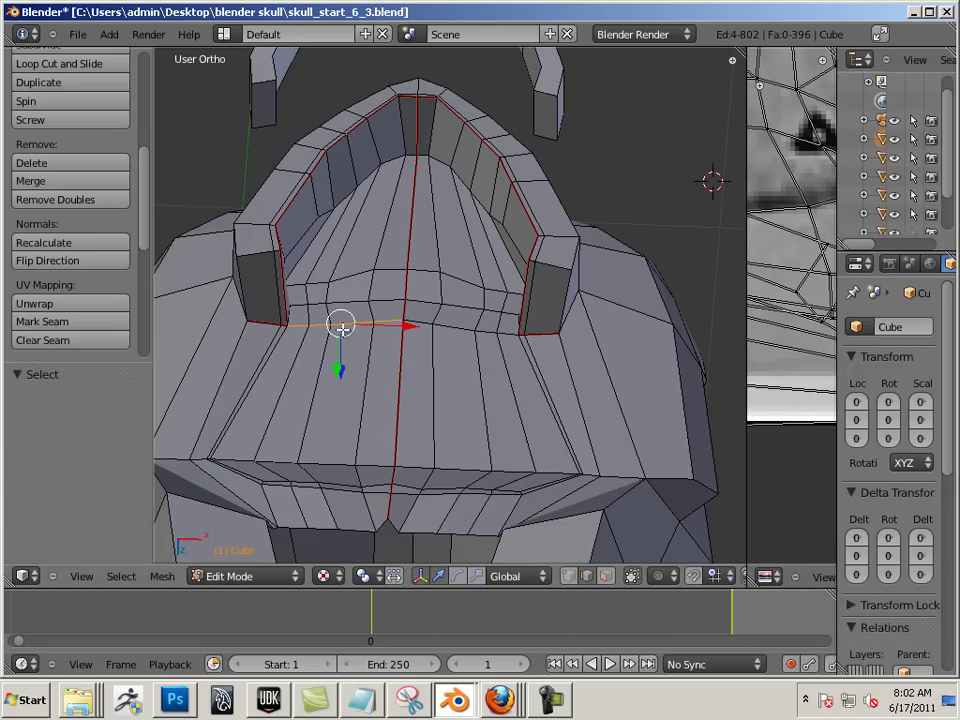
scroll(400, 330, "up", 4)
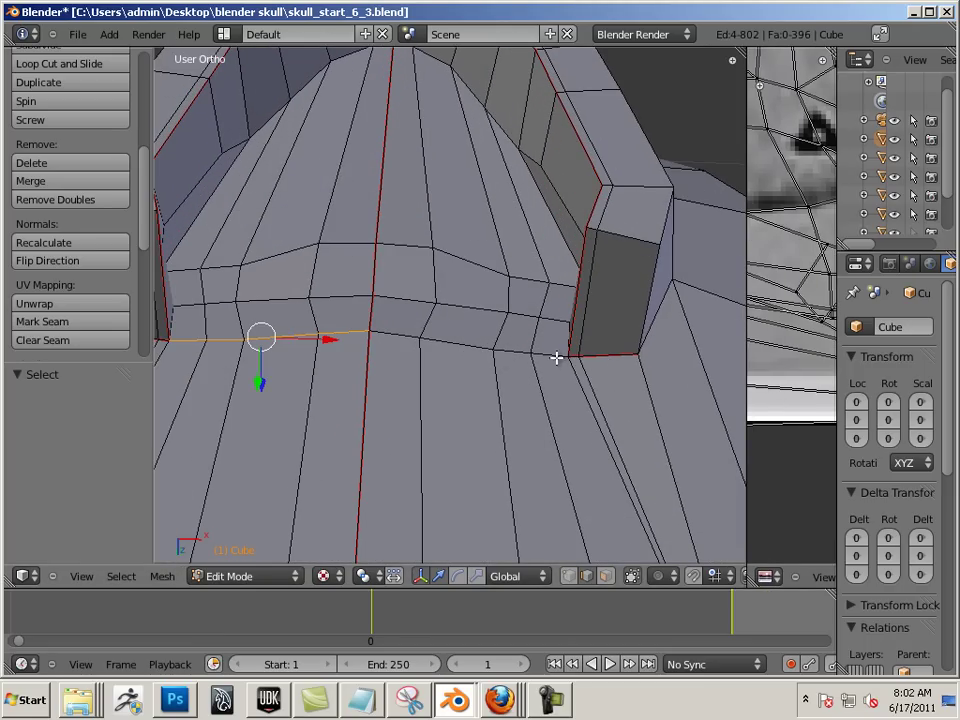
right_click(530, 352, "shift")
right_click(463, 347, "shift")
right_click(401, 338, "shift")
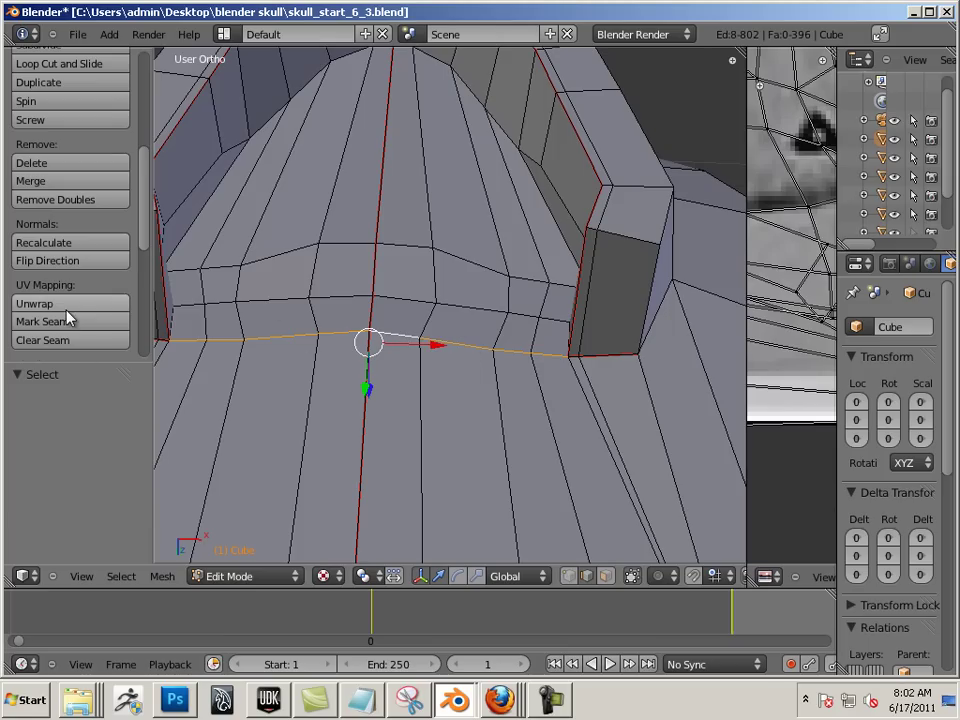
left_click(43, 321)
scroll(463, 368, "down", 4)
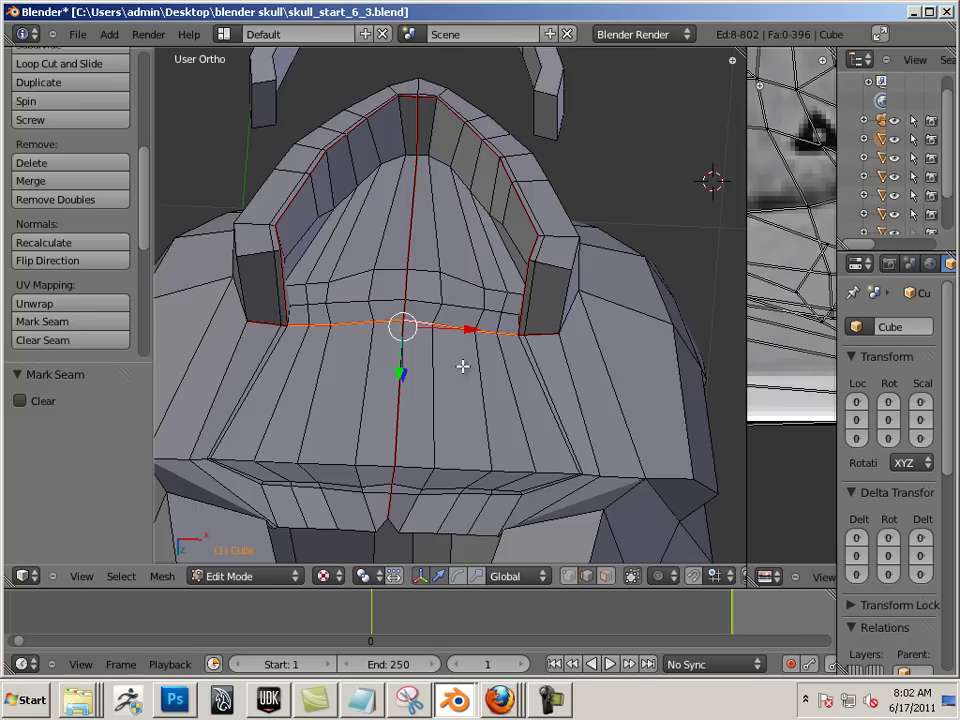
Select the entire skull mesh and unwrap it again with the cross seam between the jaw-ridge ends.
key("Tab")
key("Tab")
key("Tab")
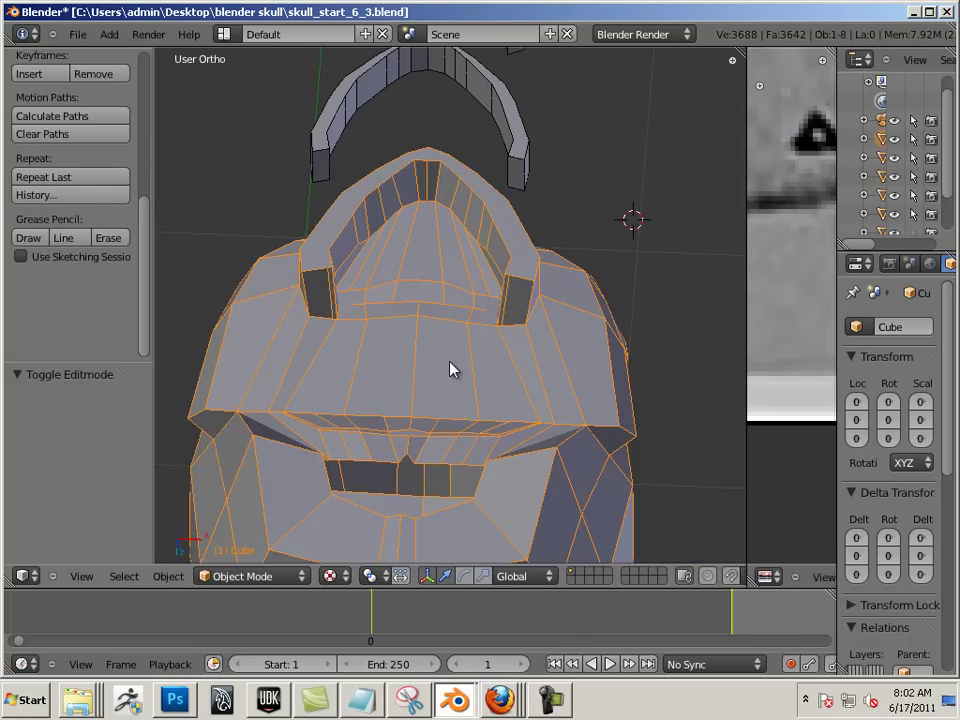
key("a")
key("Tab")
key("a")
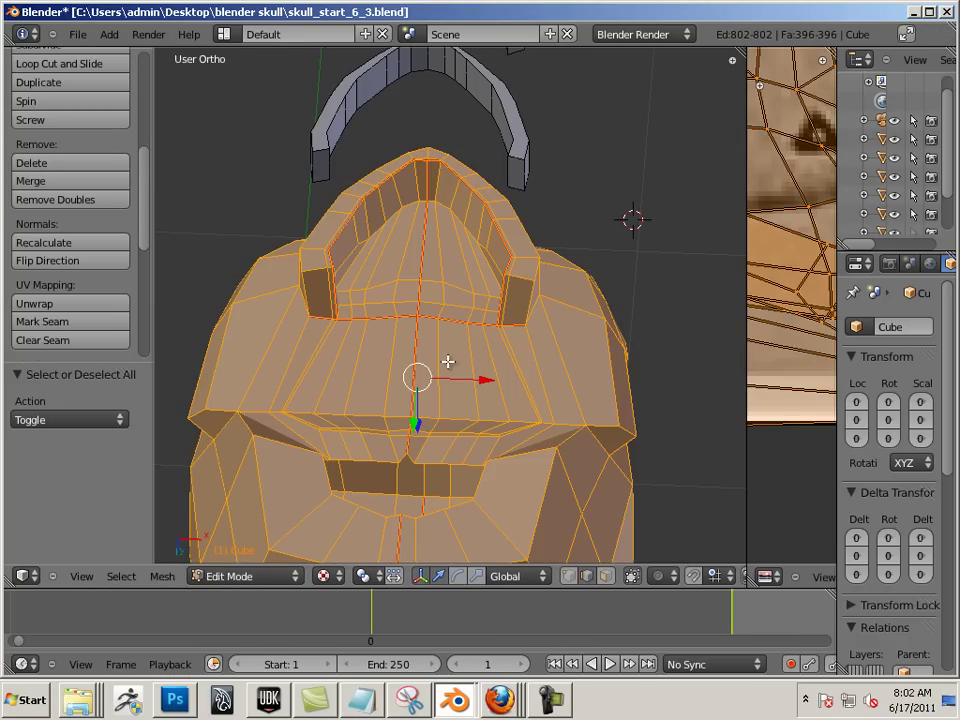
key("u")
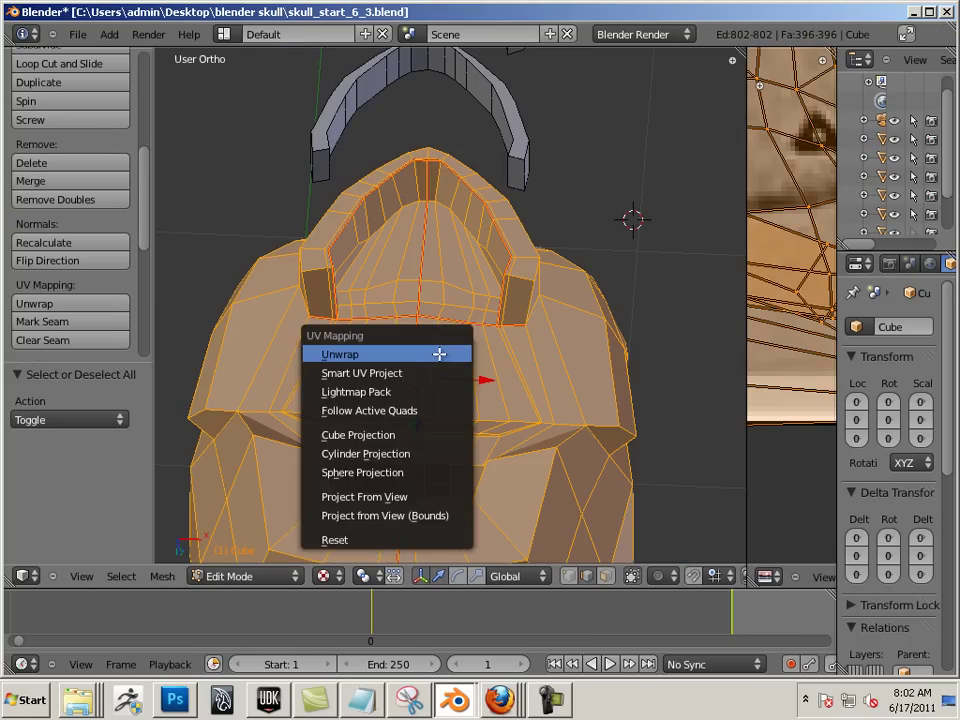
left_click(439, 353)
Pick the two overlapping edges at the jaw-ridge end's corner in the UV layout to locate them on the mesh.
left_click_drag(747, 333, 136, 333)
scroll(250, 332, "down", 3)
scroll(285, 333, "up", 5)
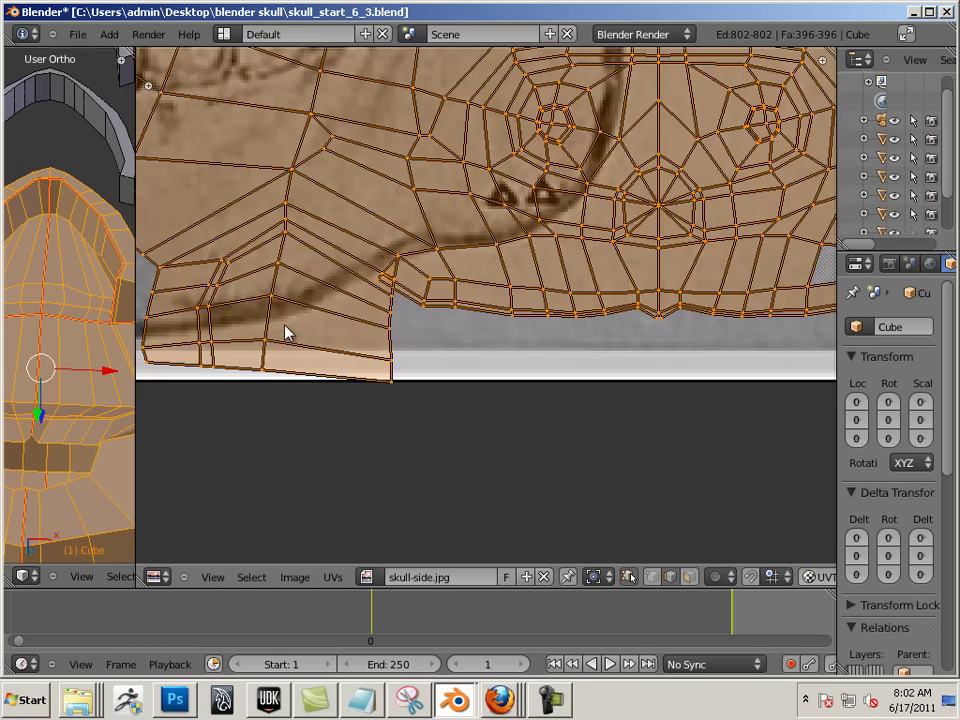
scroll(285, 333, "up", 3)
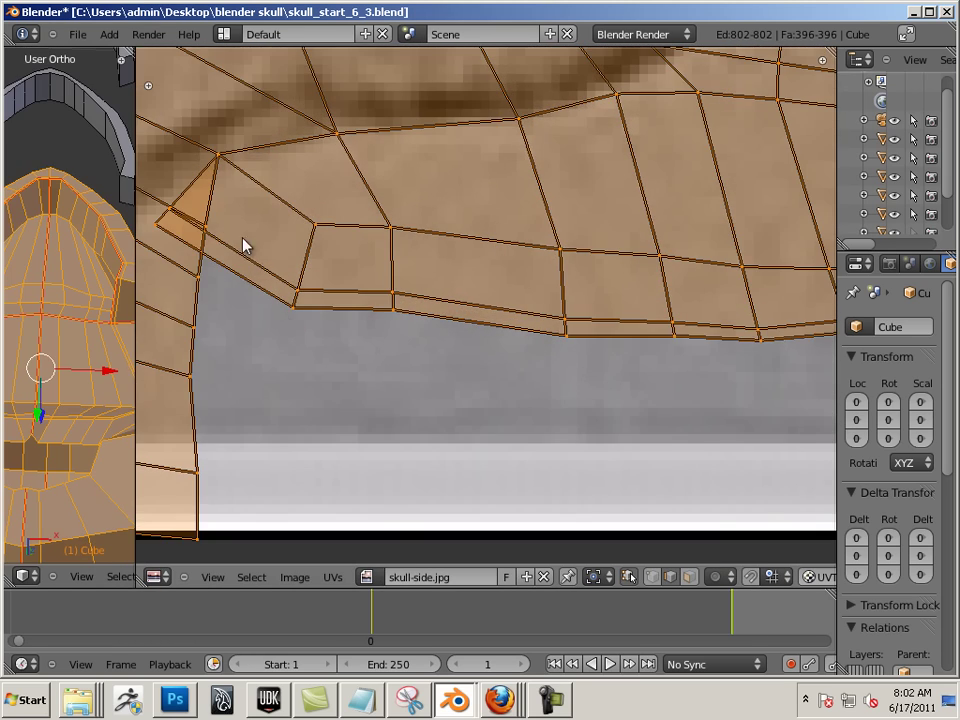
right_click(210, 210)
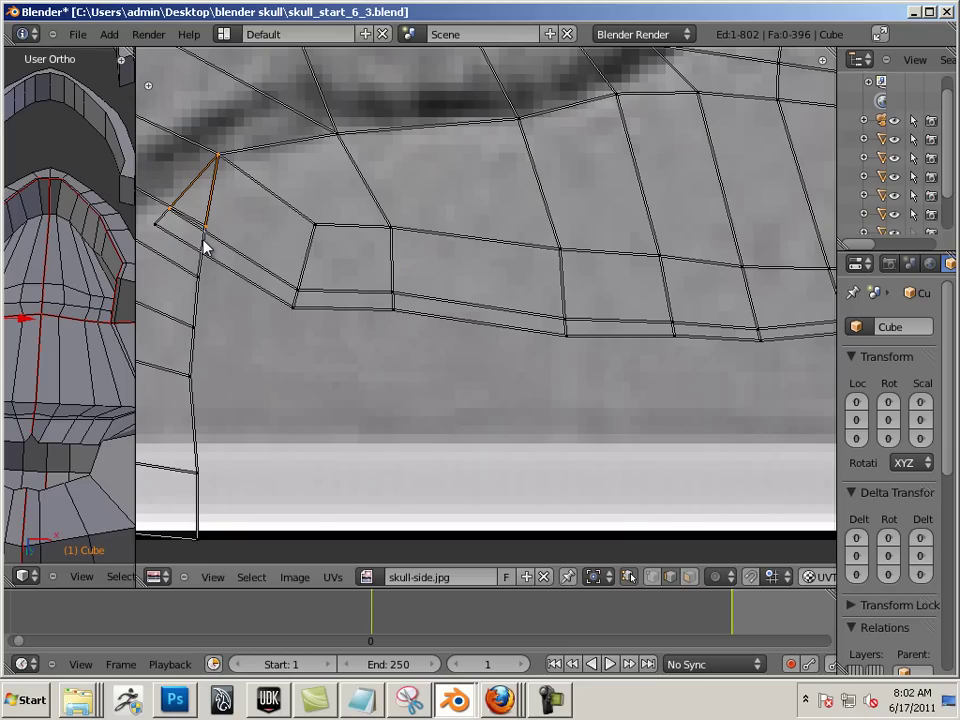
right_click(203, 250, "shift")
Clear the seam from the two short base edges under the -X jaw-ridge end.
left_click_drag(136, 311, 684, 376)
scroll(326, 356, "up", 4)
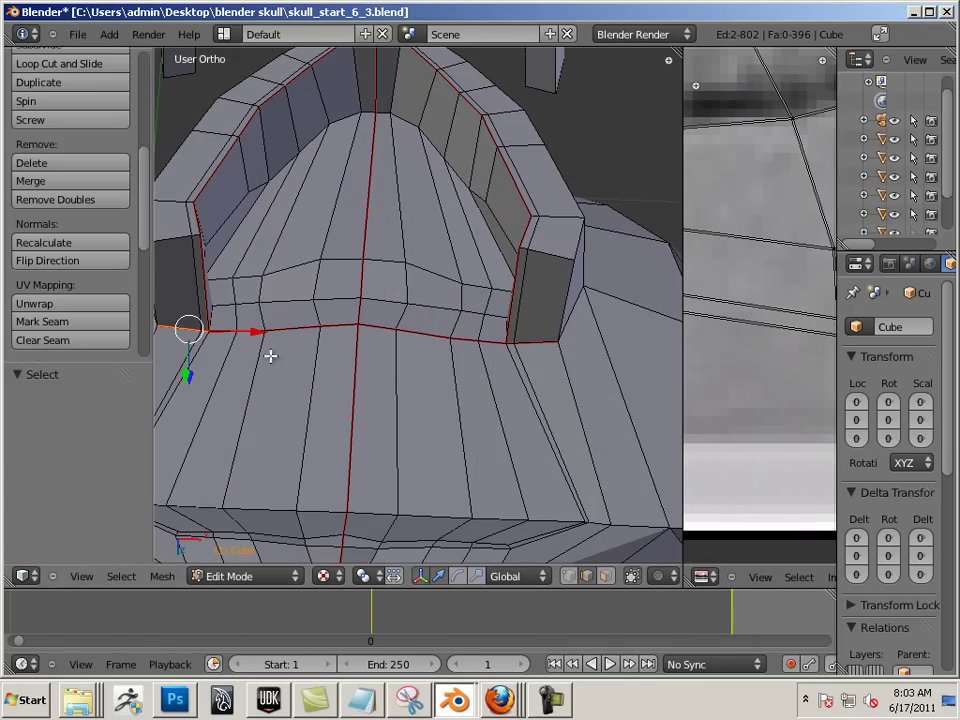
scroll(459, 360, "up", 6)
right_click(457, 406)
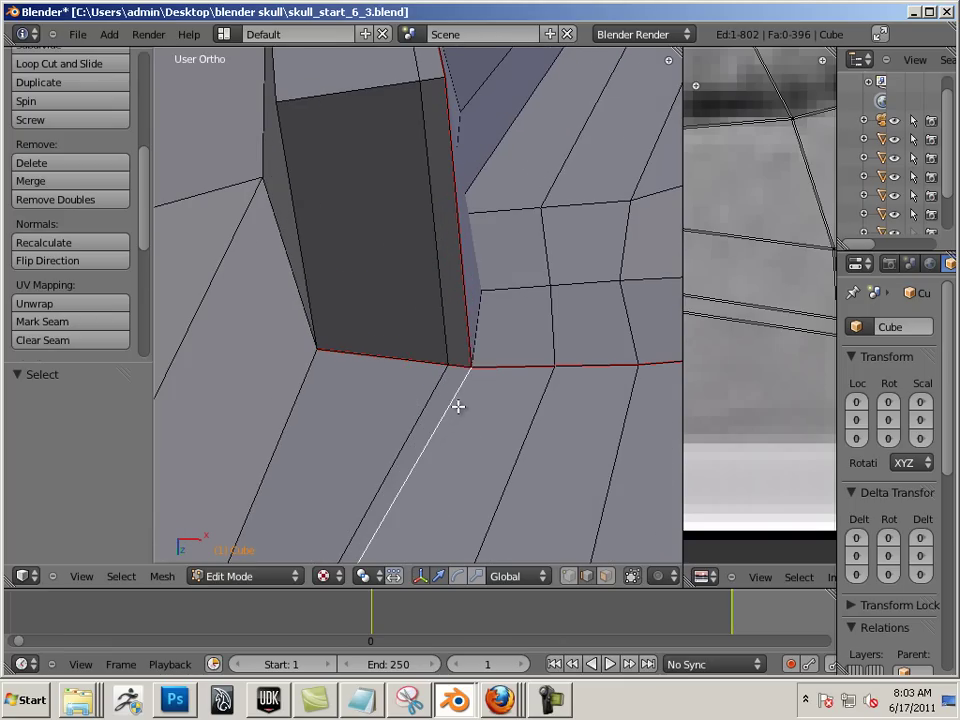
right_click(460, 368)
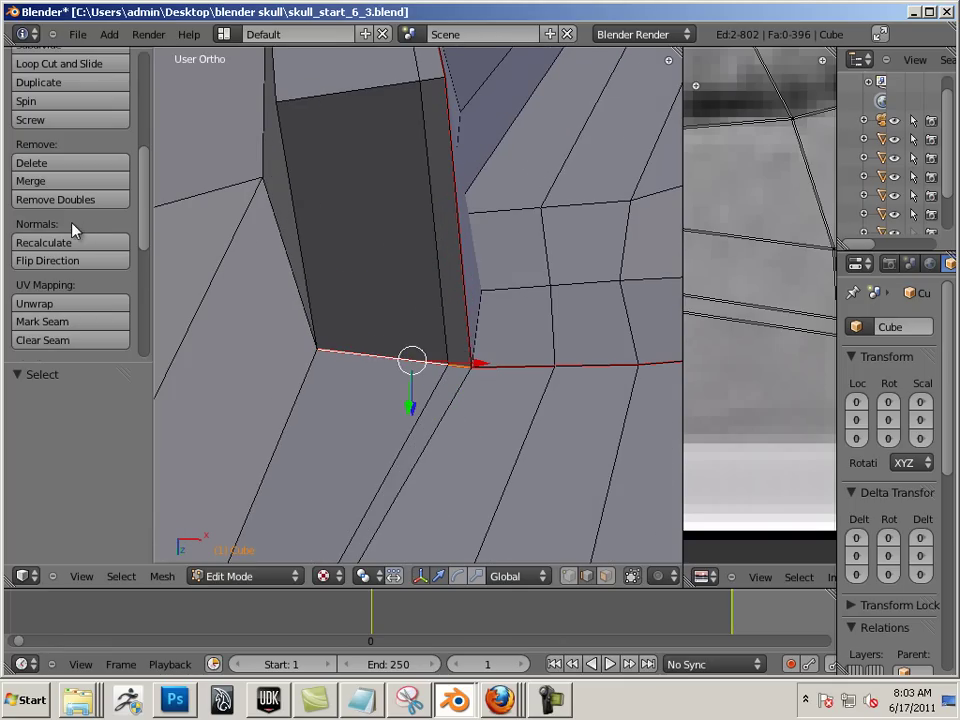
left_click(80, 342)
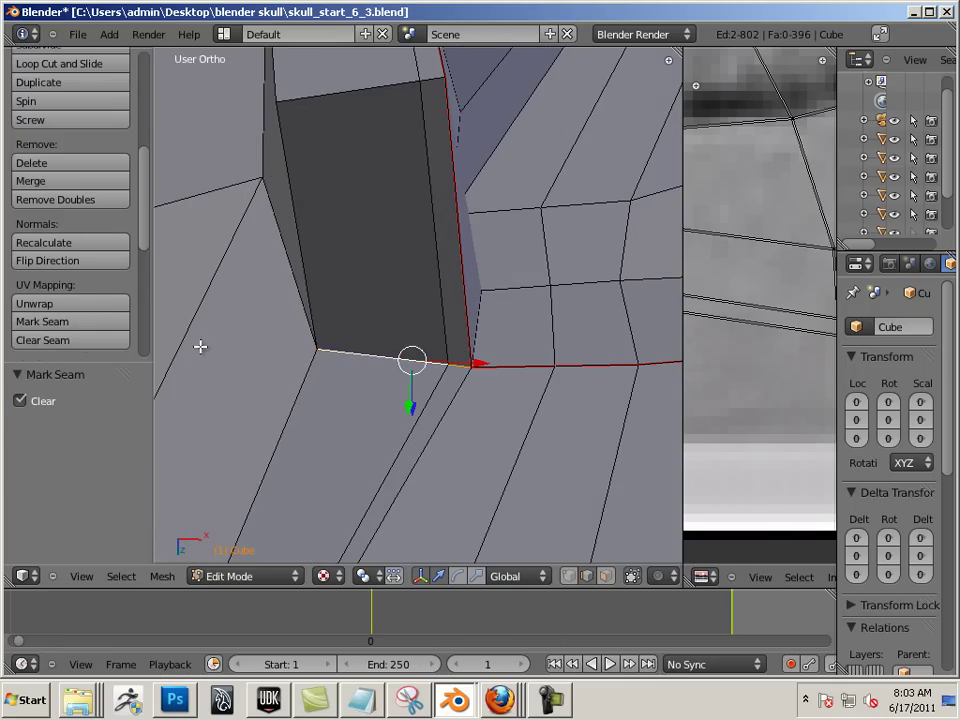
Clear the seam from the two short base edges under the +X jaw-ridge end.
middle_click_drag(626, 401, 332, 347)
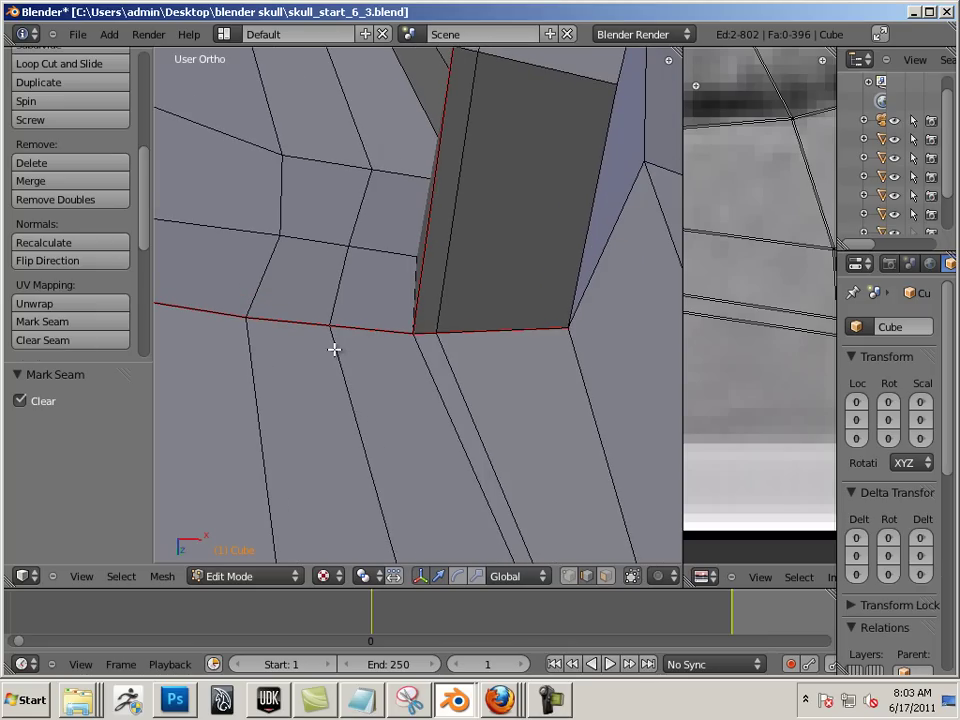
right_click(470, 336)
right_click(424, 335, "shift")
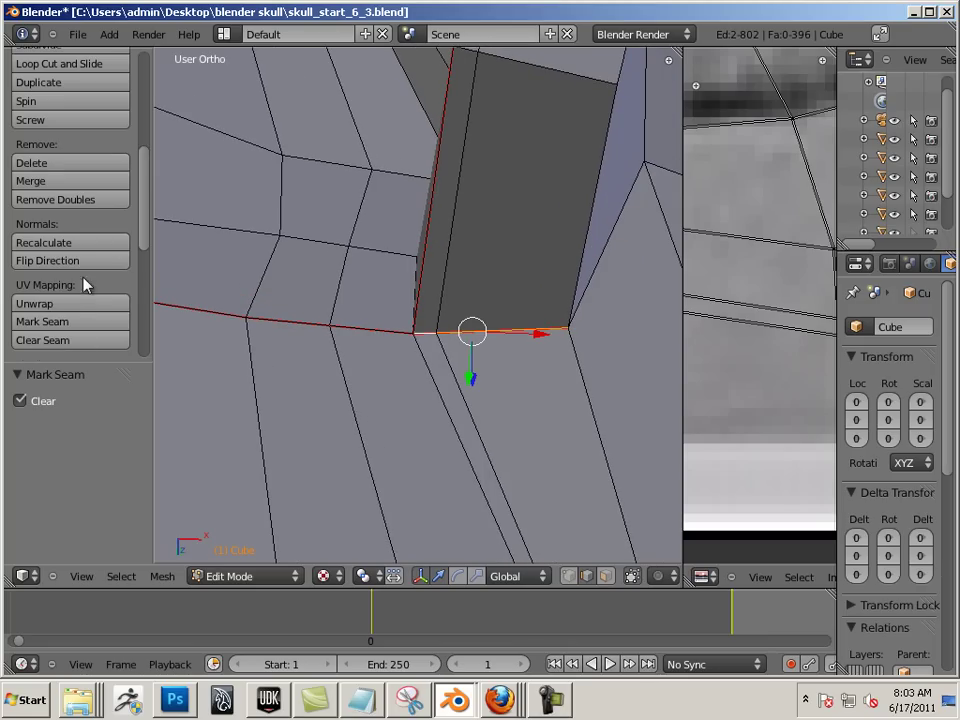
left_click(77, 340)
scroll(284, 343, "down", 8)
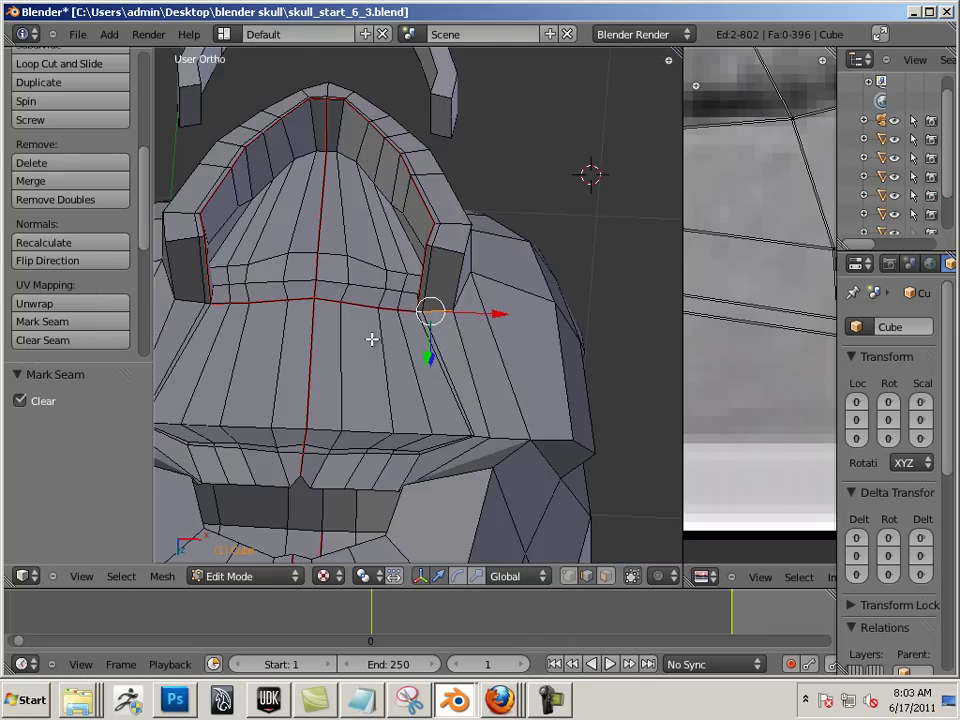
Select the entire skull mesh and unwrap it again without the seams under the jaw-ridge ends.
key("Tab")
key("Tab")
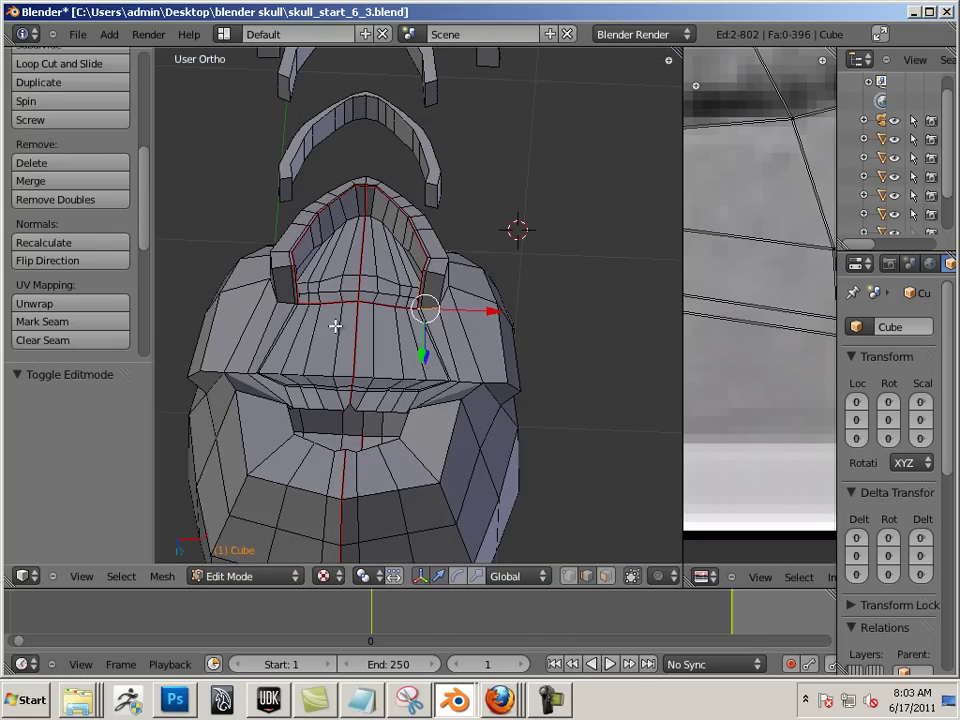
key("a")
key("a")
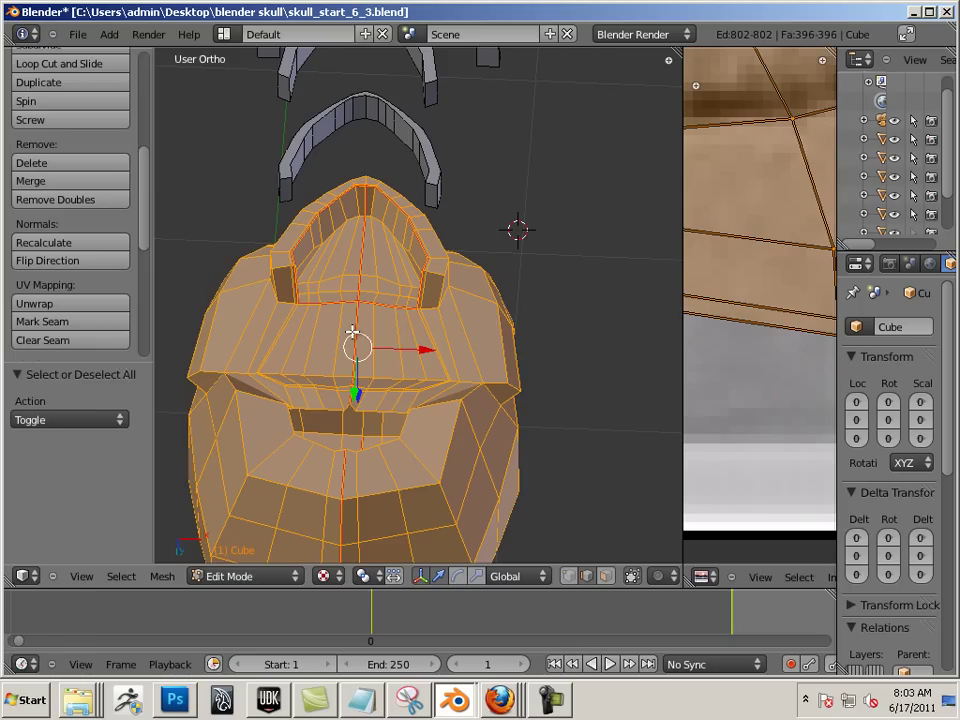
key("u")
left_click(354, 331)
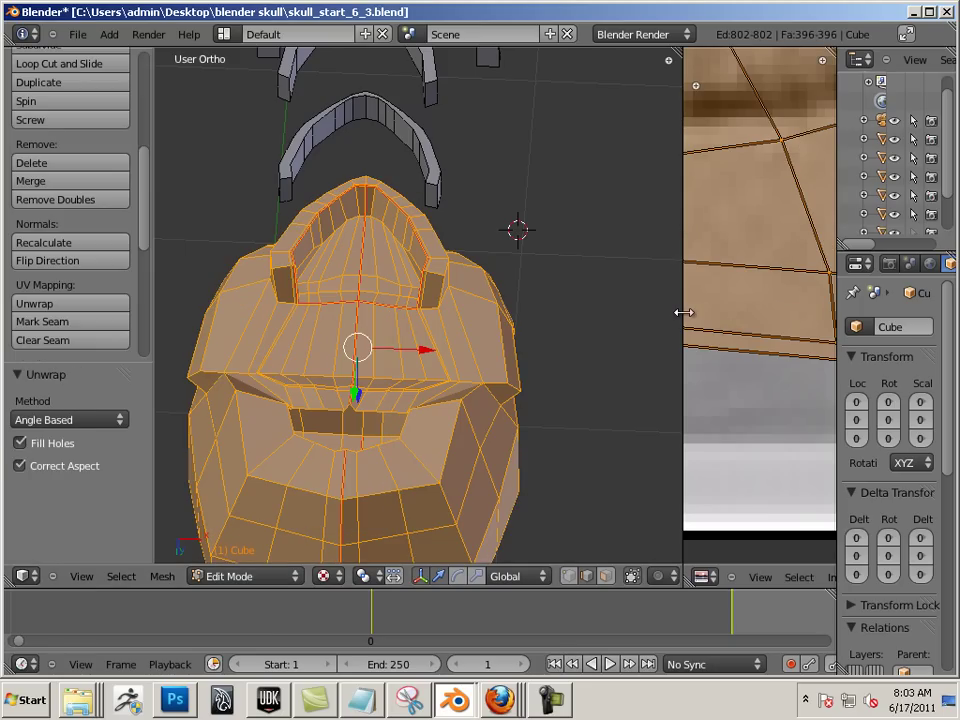
left_click_drag(682, 315, 92, 330)
scroll(297, 365, "down", 8)
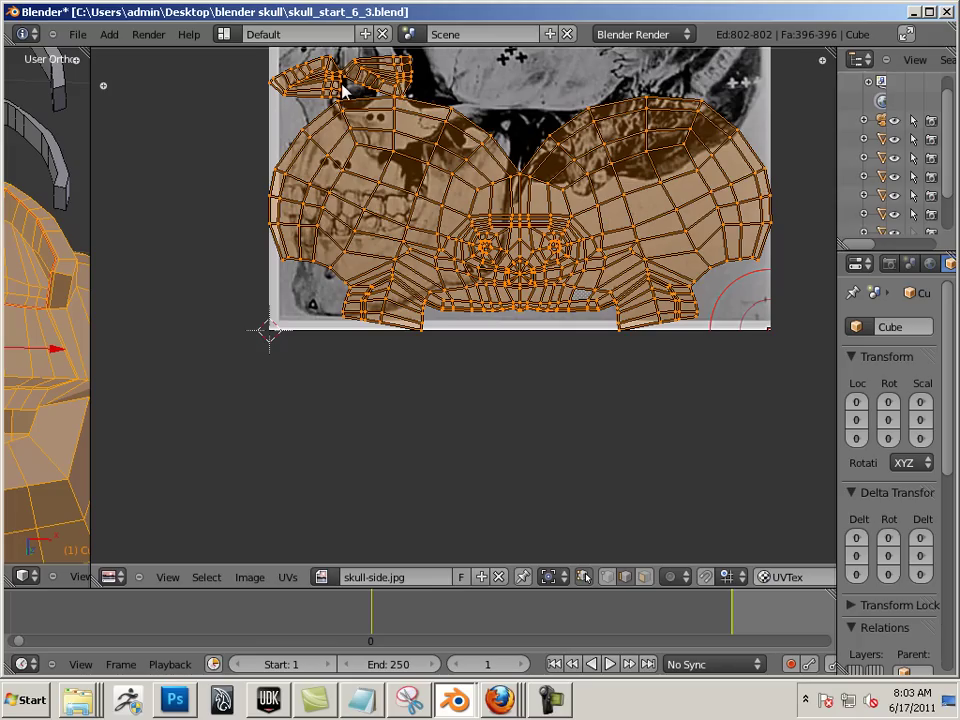
Clear the selection and examine the two small palate islands above the main skull's UV layout.
key("space")
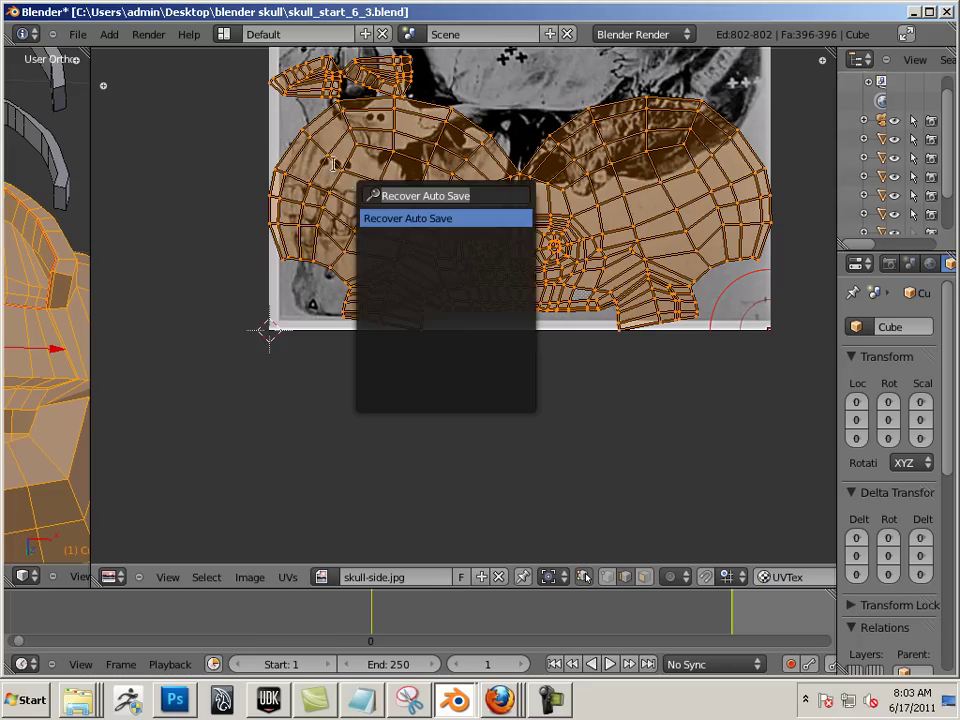
key("Escape")
key("a")
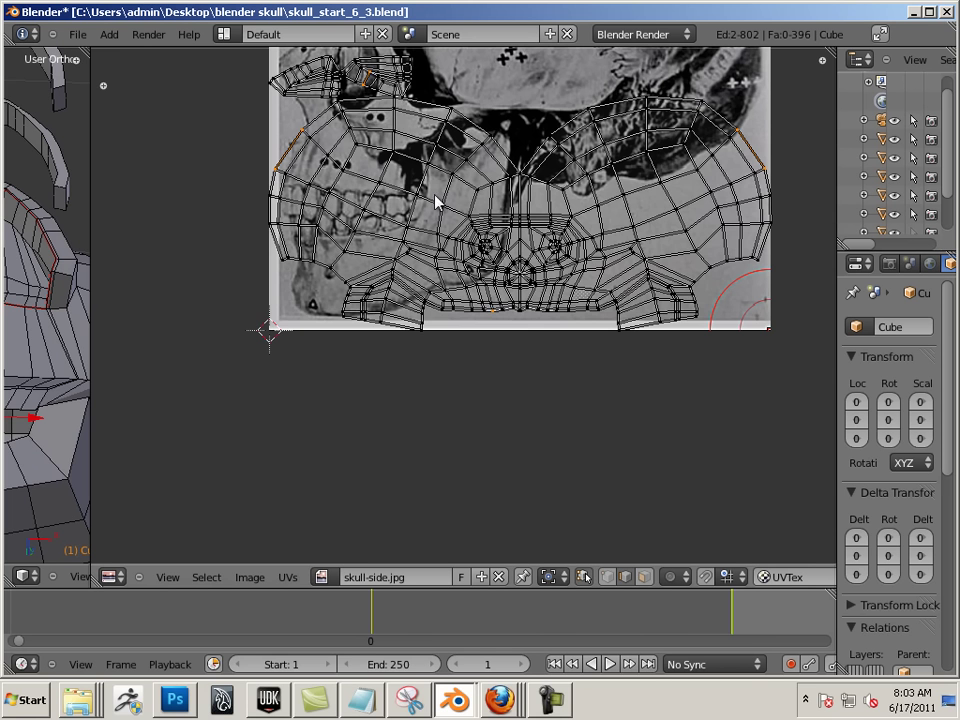
middle_click_drag(378, 135, 420, 263)
scroll(420, 263, "up", 5)
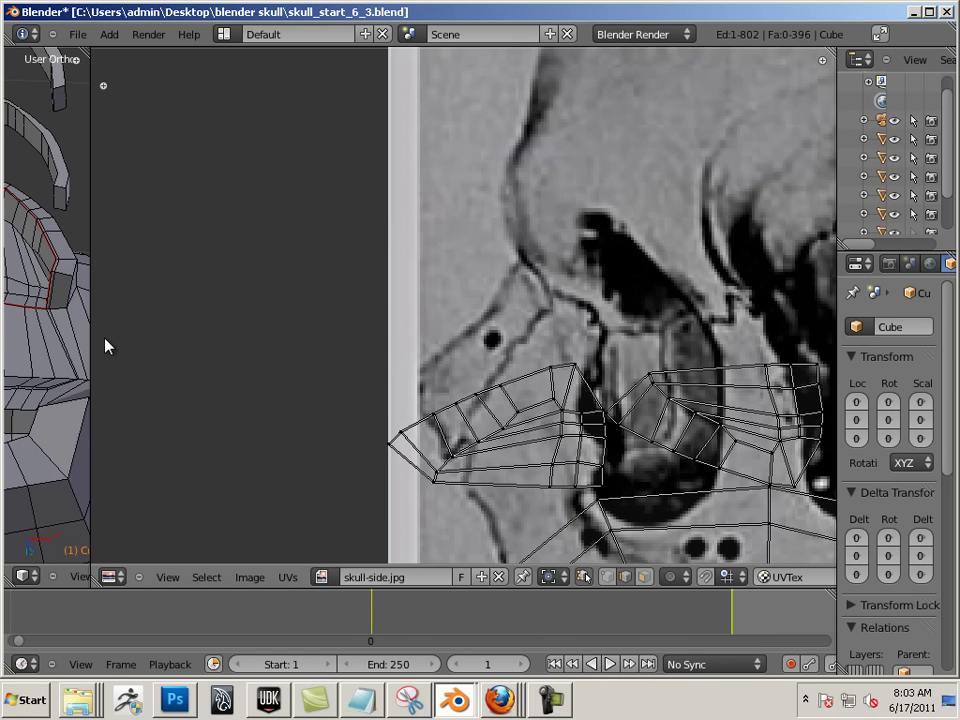
Select the palate's centerline edges from the cross seam up the ridge's front inner wall and clear their seam.
left_click_drag(95, 331, 740, 373)
scroll(501, 341, "up", 5)
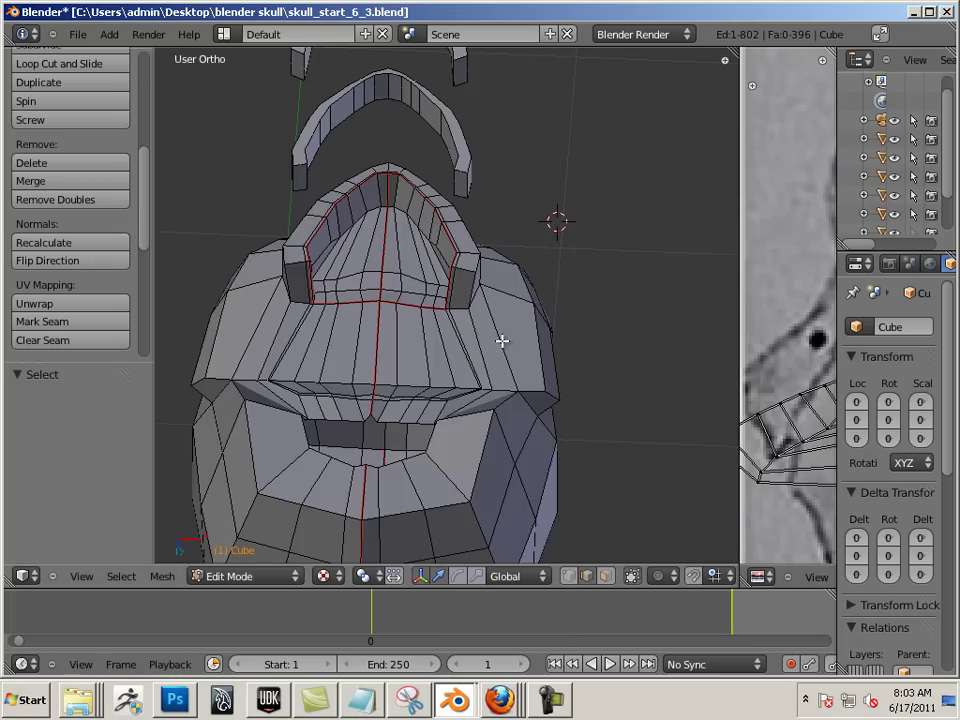
scroll(379, 272, "up", 1)
middle_click_drag(379, 272, 439, 426, "shift")
scroll(465, 330, "up", 1)
right_click(437, 426)
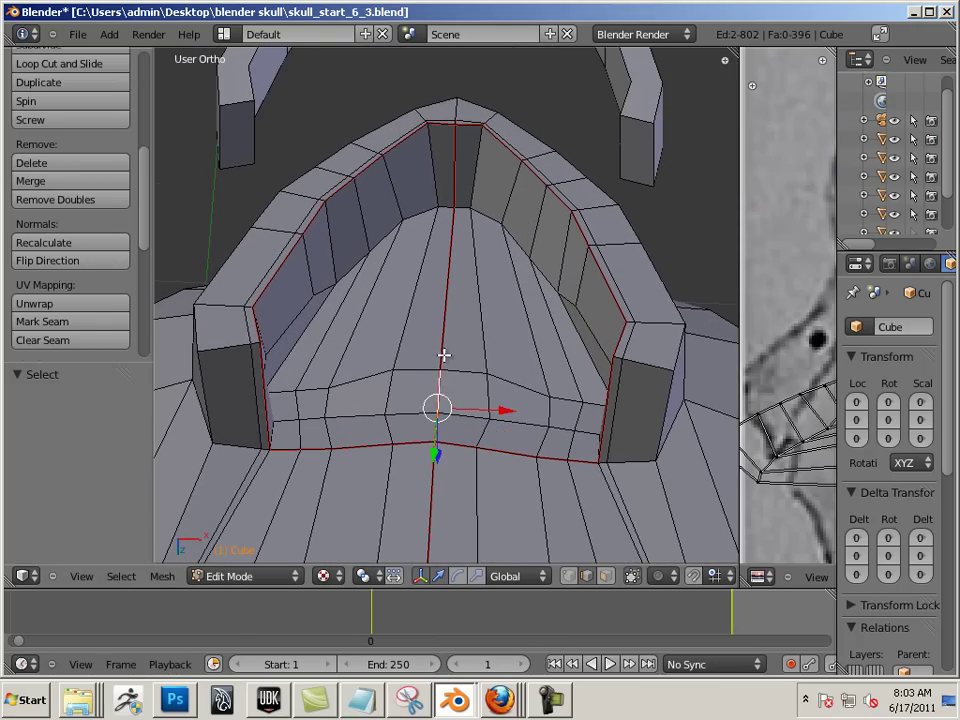
right_click(446, 311, "shift")
right_click(454, 186, "shift")
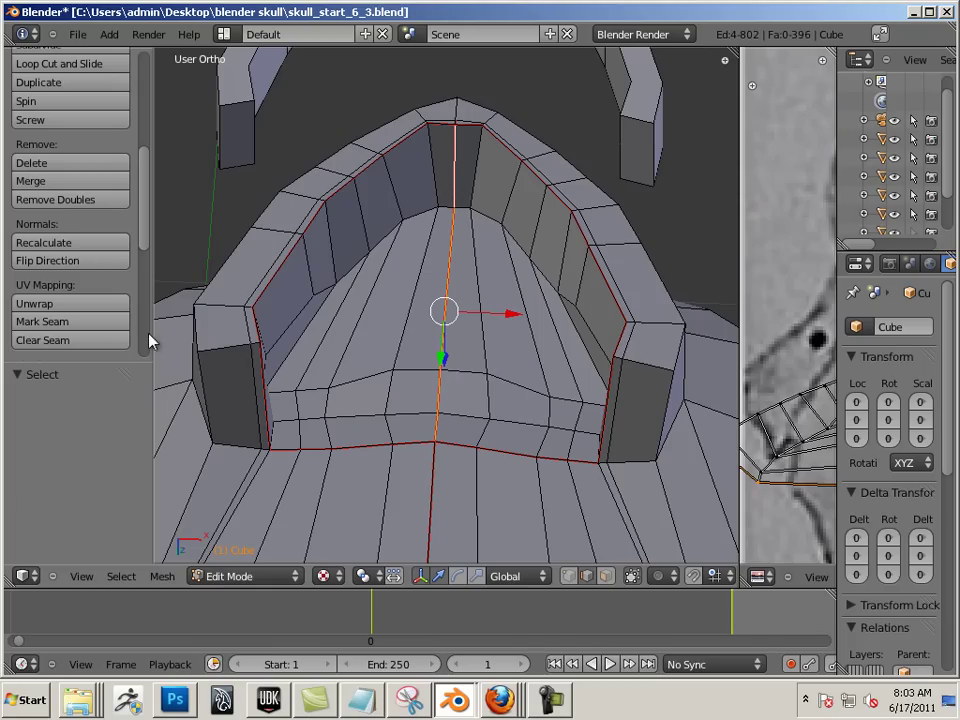
left_click(111, 340)
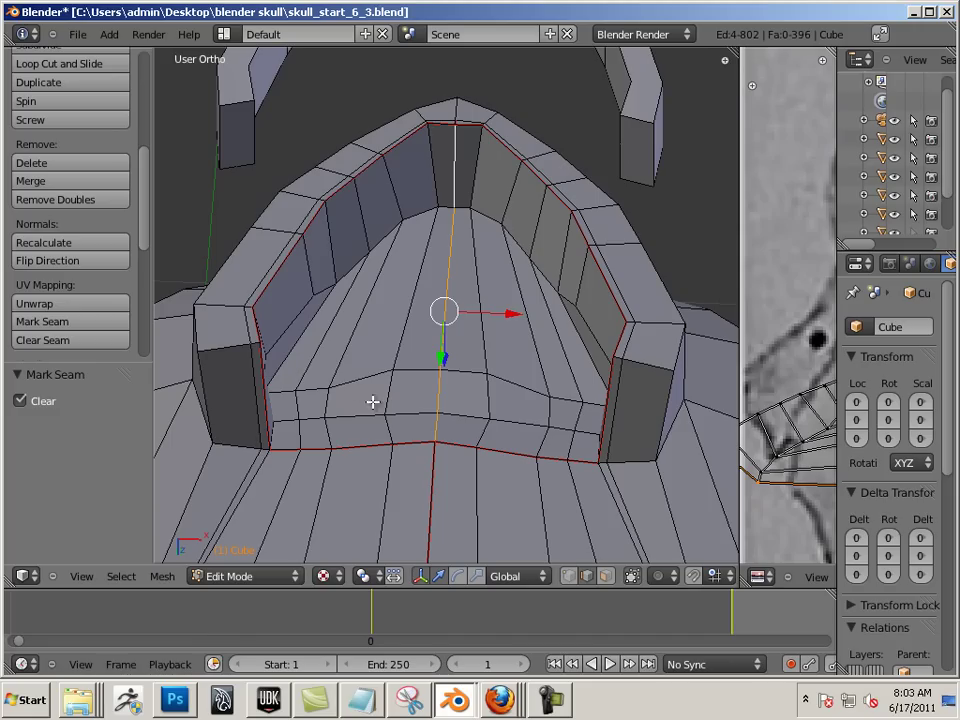
scroll(467, 394, "down", 3)
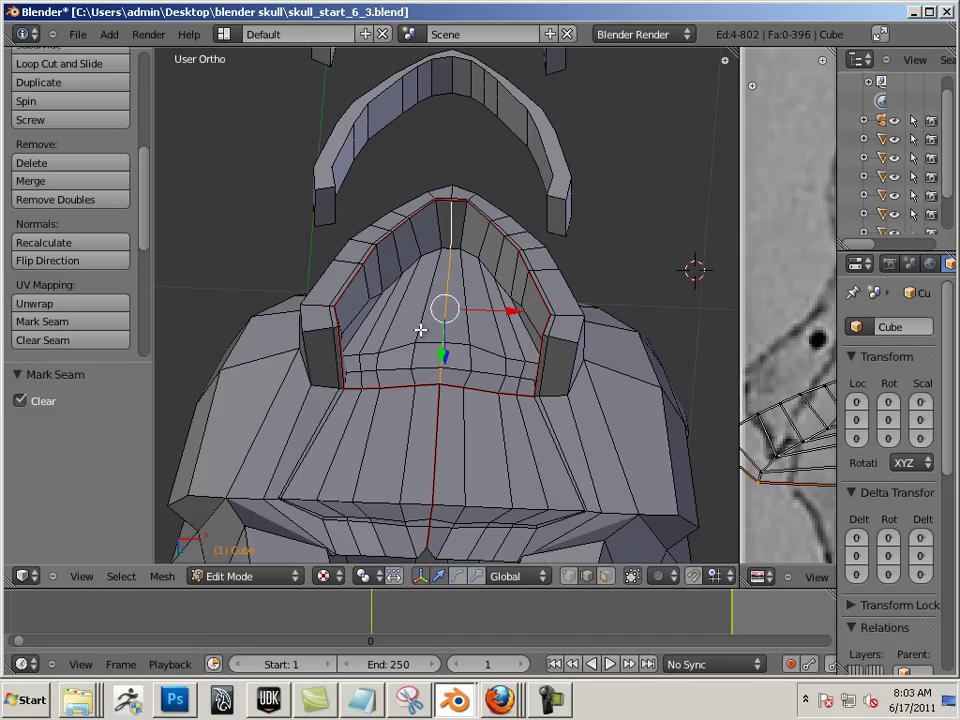
key("Tab")
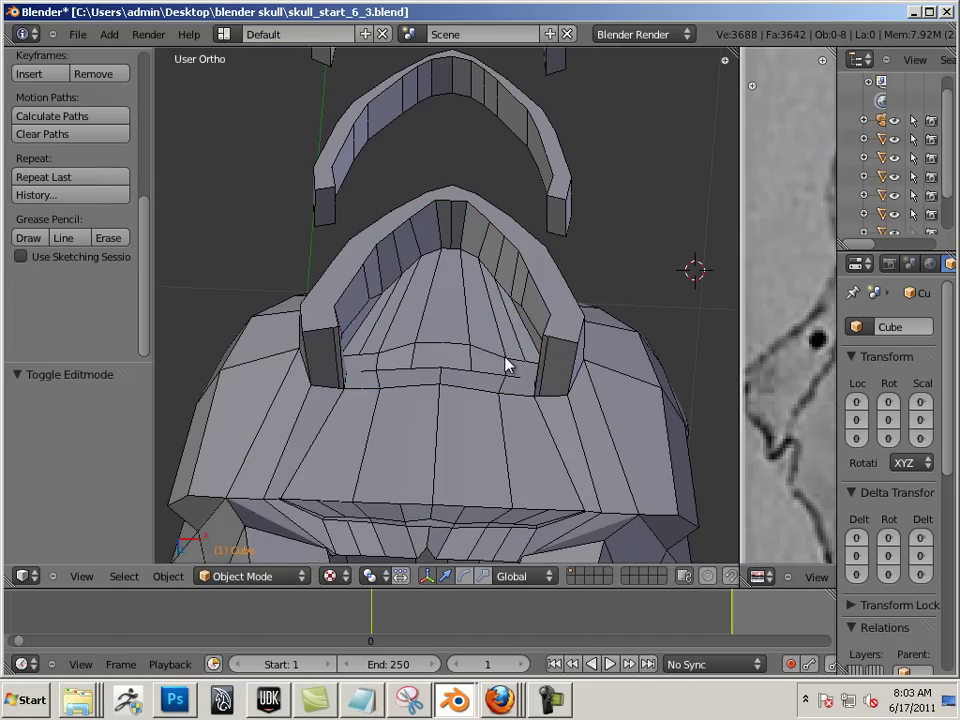
Select the entire skull mesh and unwrap it again with the palate's centerline seam cleared.
key("Tab")
key("a")
key("a")
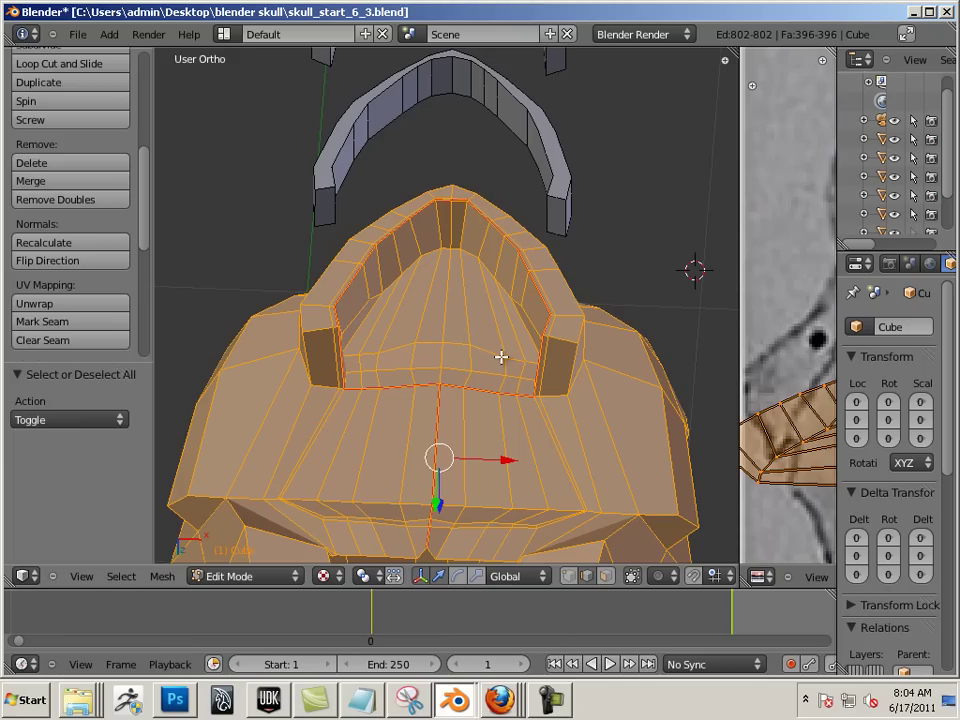
key("u")
left_click(500, 357)
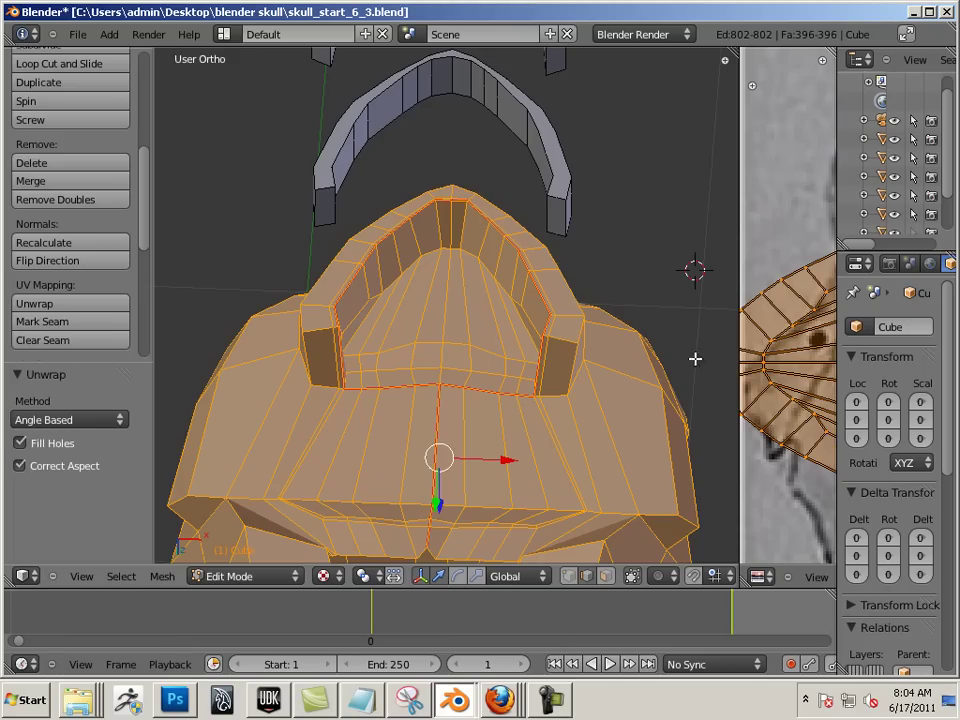
Examine the palate and main skull islands in an enlarged UV layout, and view the skull model from the side.
left_click_drag(726, 345, 111, 295)
scroll(375, 369, "down", 4)
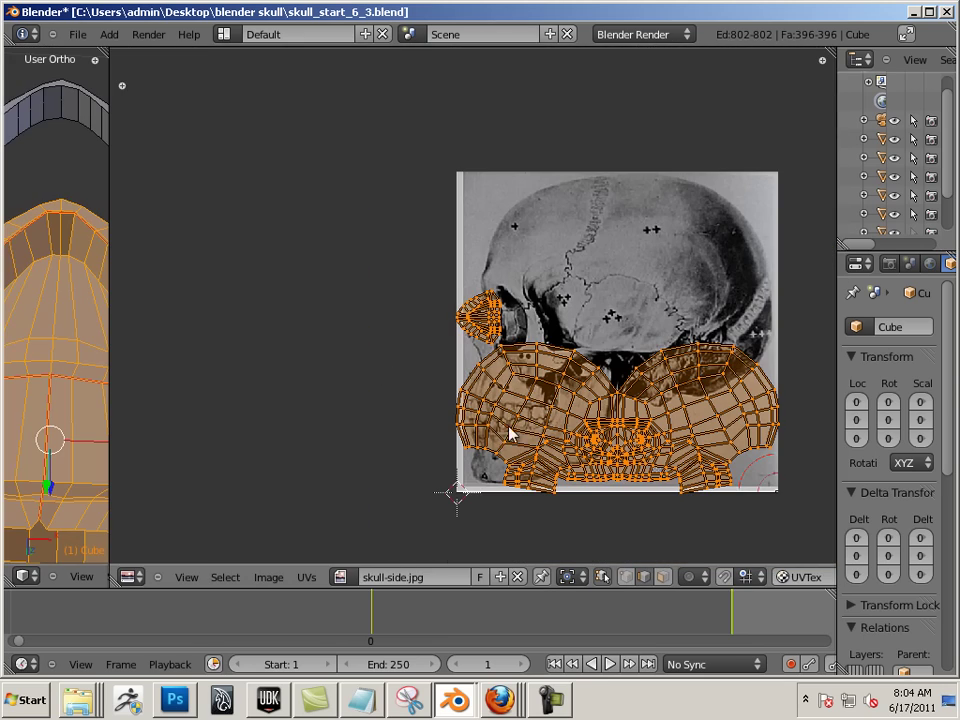
middle_click_drag(509, 427, 408, 310)
scroll(408, 310, "up", 4)
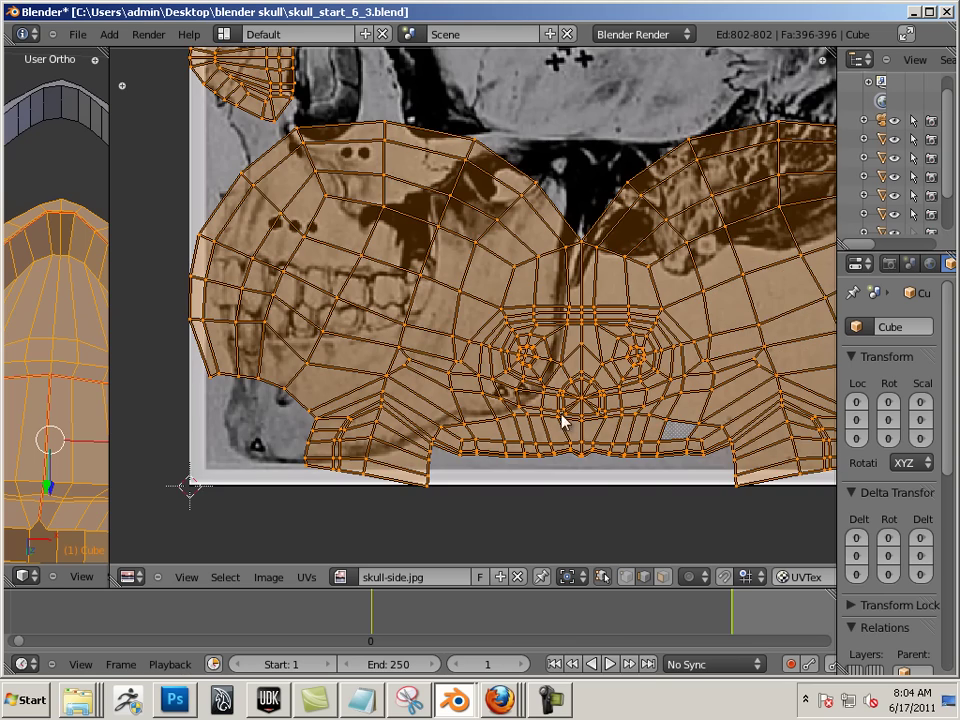
middle_click_drag(251, 103, 230, 197)
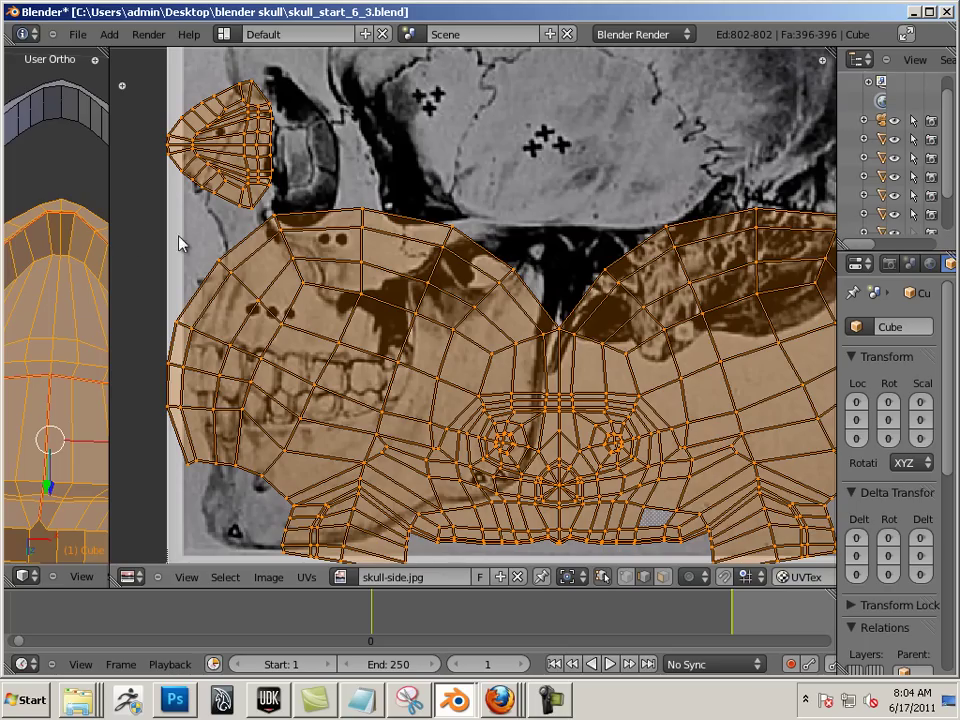
left_click_drag(107, 240, 750, 242)
scroll(536, 326, "down", 3)
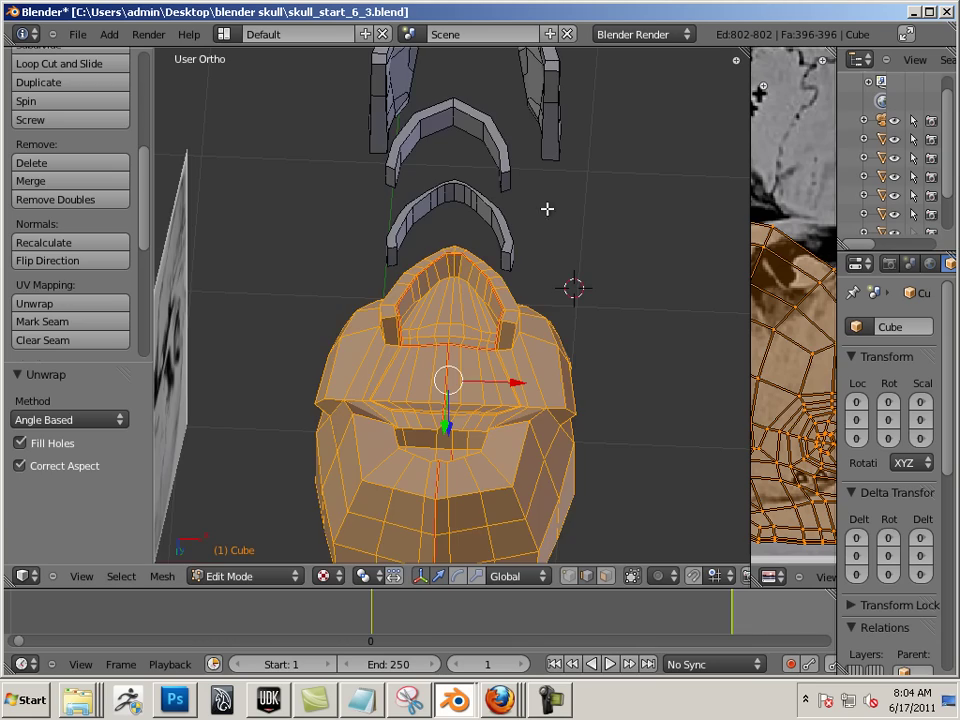
middle_click_drag(547, 209, 842, 553)
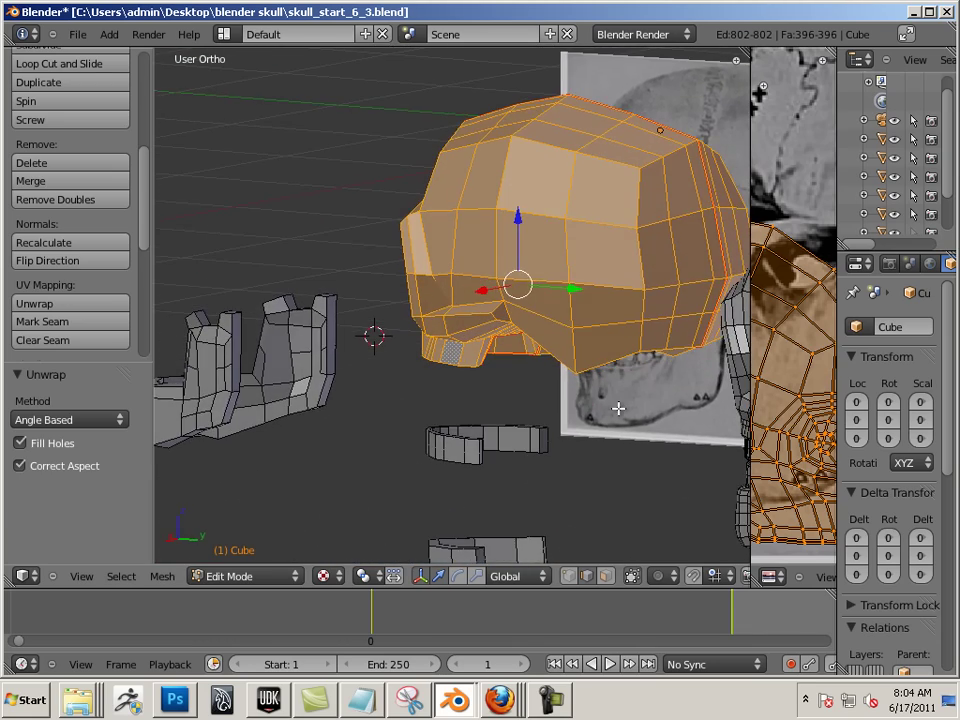